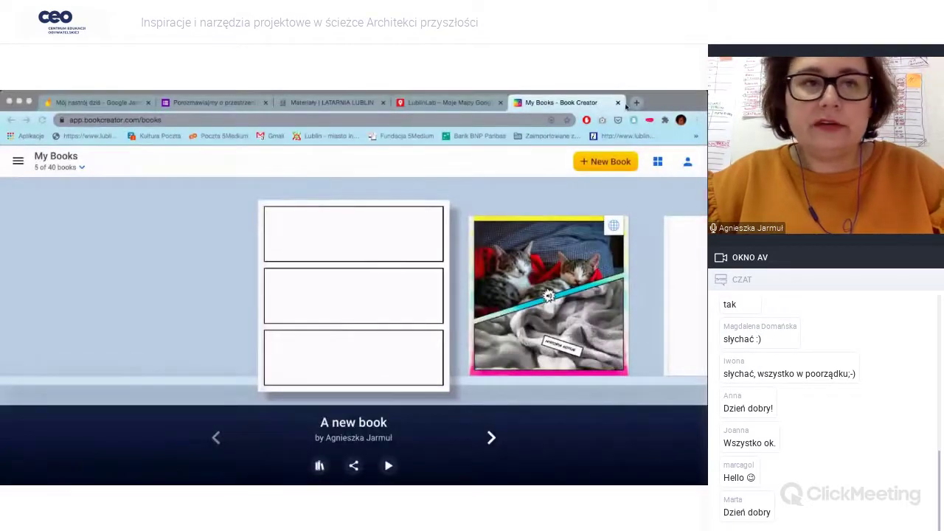
Switch to the Mój nastrój dziś Jamboard, go through its frames adding a new one at the end, and return to the first frame
{"action": "left_click", "coordinate": [107, 103]}
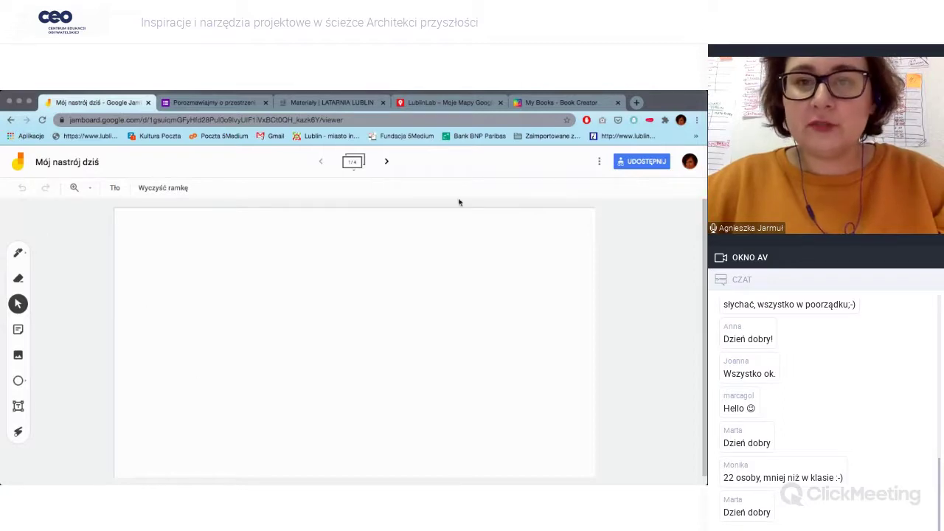
{"action": "left_click", "coordinate": [388, 162]}
{"action": "left_click", "coordinate": [388, 162]}
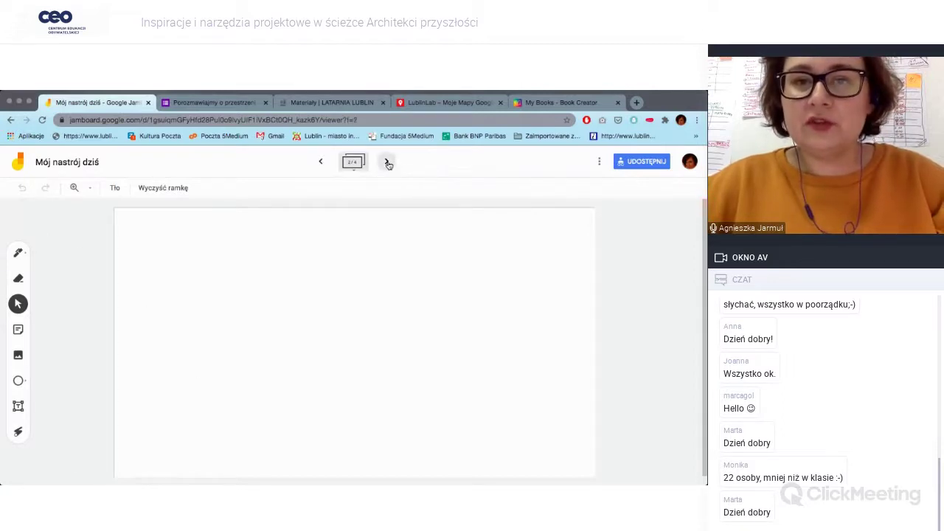
{"action": "left_click", "coordinate": [387, 162]}
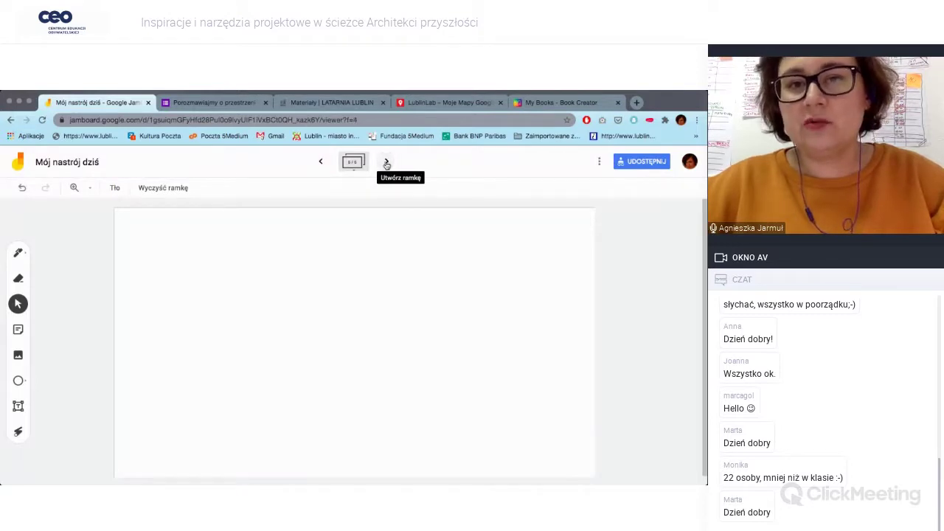
{"action": "left_click", "coordinate": [323, 162]}
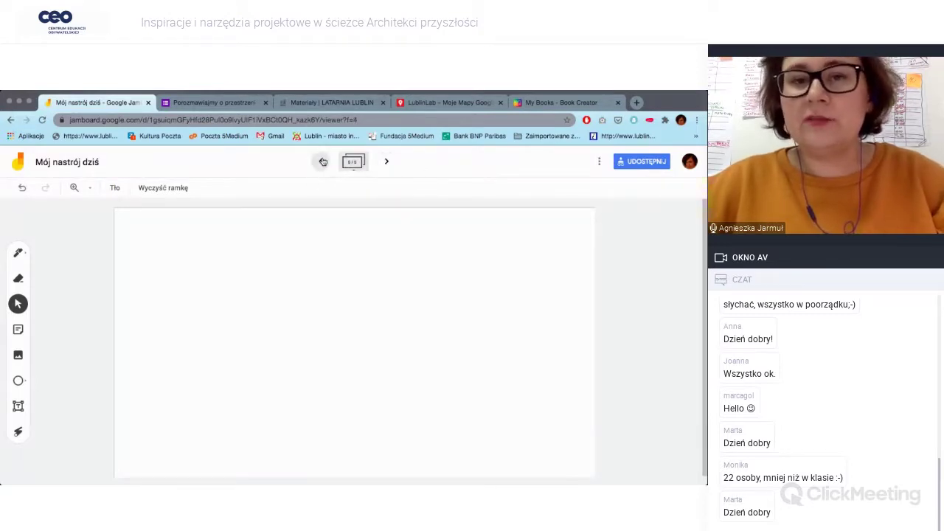
{"action": "left_click", "coordinate": [323, 161]}
{"action": "left_click", "coordinate": [323, 162]}
{"action": "left_click", "coordinate": [323, 162]}
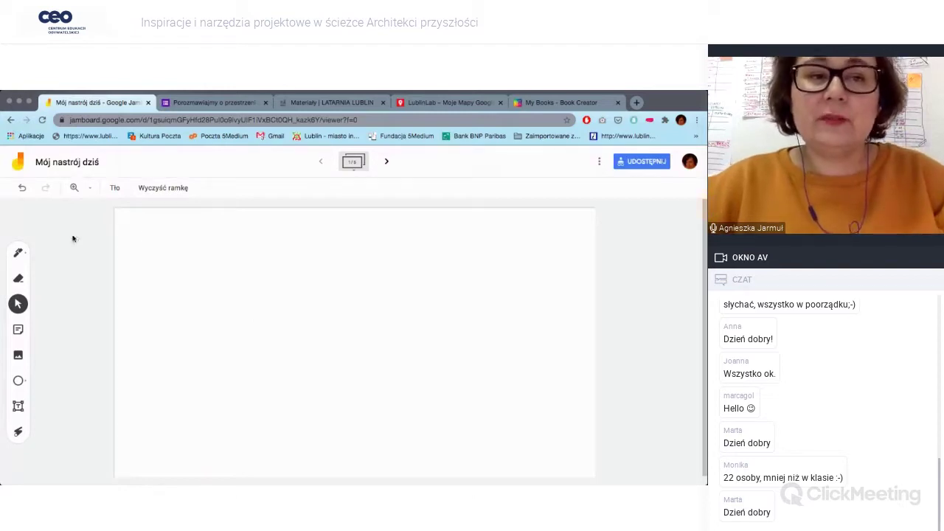
Draw freehand lines and loops across the first frame with the highlighter in light blue
{"action": "left_click", "coordinate": [19, 253]}
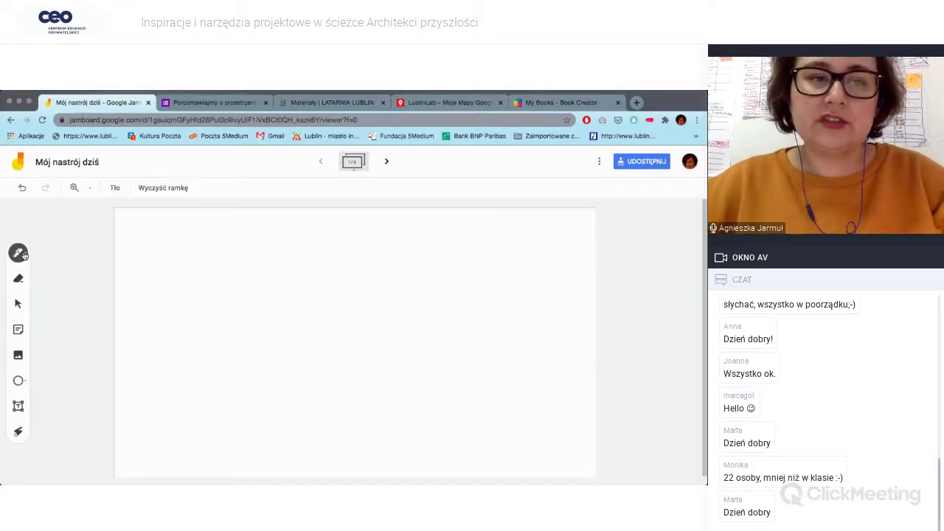
{"action": "left_click", "coordinate": [22, 253]}
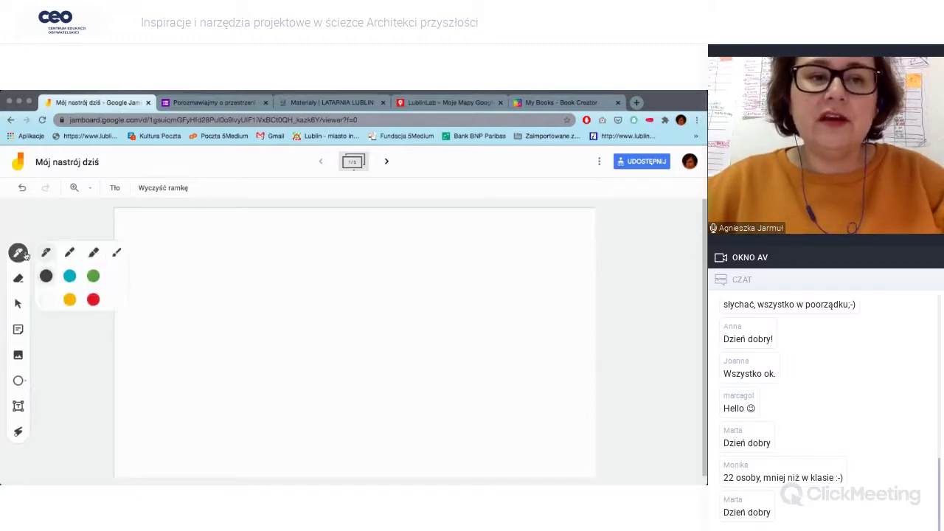
{"action": "left_click", "coordinate": [93, 253]}
{"action": "left_click", "coordinate": [70, 275]}
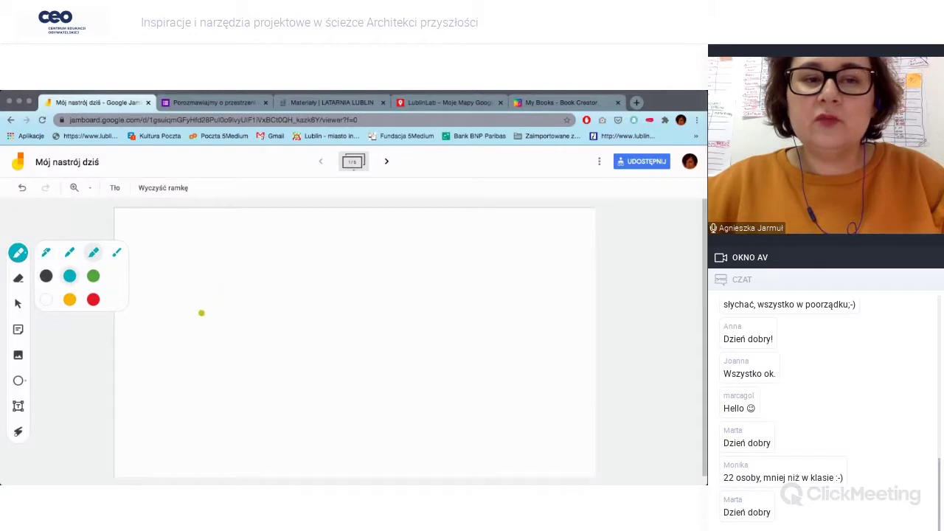
{"action": "mouse_move", "coordinate": [178, 303]}
{"action": "left_mouse_down"}
{"action": "mouse_move", "coordinate": [228, 327]}
{"action": "mouse_move", "coordinate": [403, 295]}
{"action": "mouse_move", "coordinate": [366, 256]}
{"action": "left_mouse_up"}
{"action": "left_click_drag", "start_coordinate": [388, 323], "coordinate": [373, 337]}
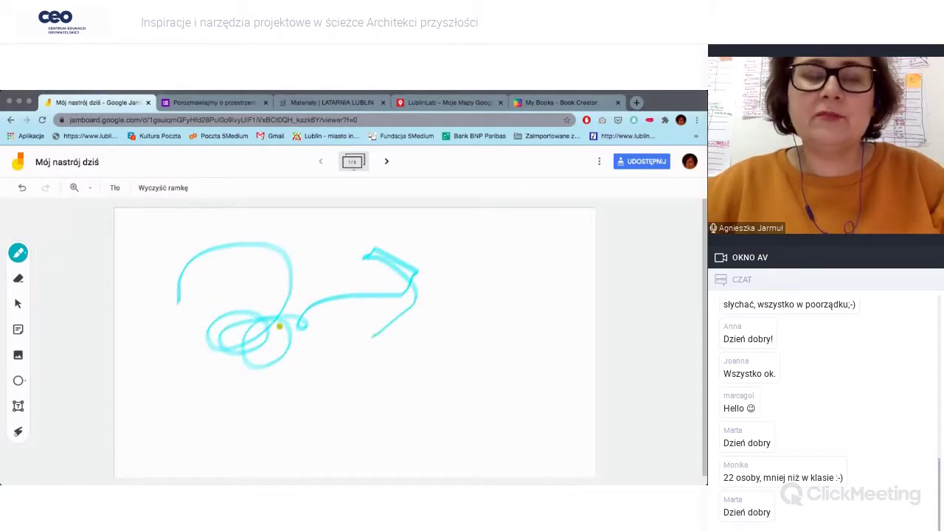
Erase parts of the blue curve with the eraser, and clear the whole frame
{"action": "left_click", "coordinate": [18, 279]}
{"action": "left_click_drag", "start_coordinate": [189, 260], "coordinate": [212, 251]}
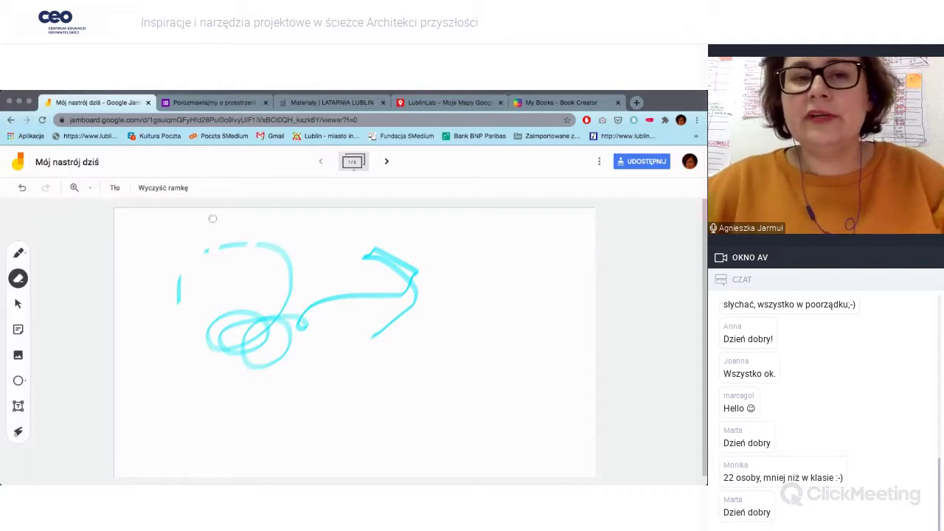
{"action": "left_click", "coordinate": [157, 190]}
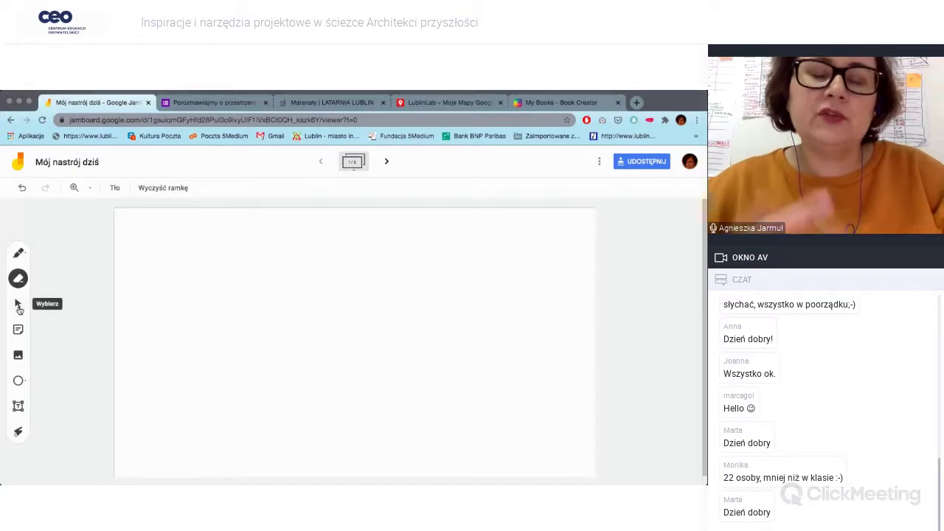
Add a yellow sticky note with the text "Hej, jak się dzisiaj czujecie?"
{"action": "left_click", "coordinate": [19, 329]}
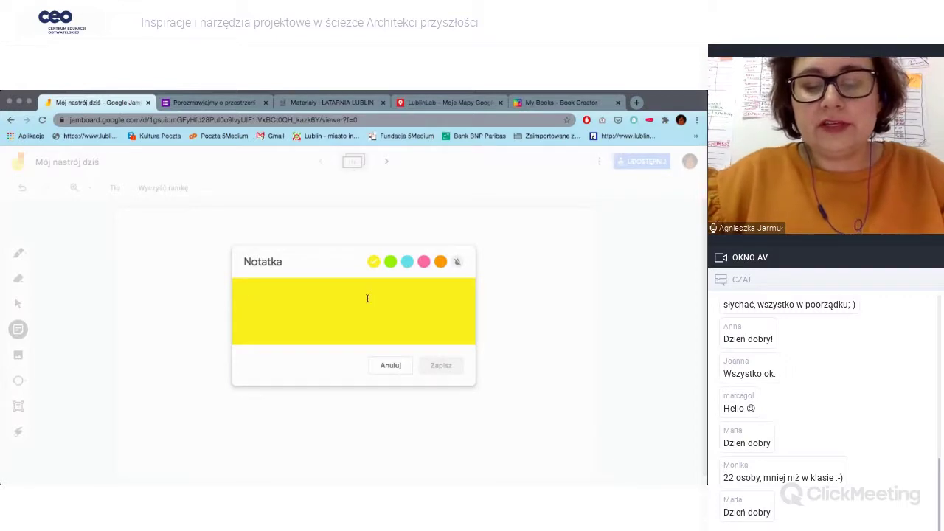
{"action": "type", "text": "H"}
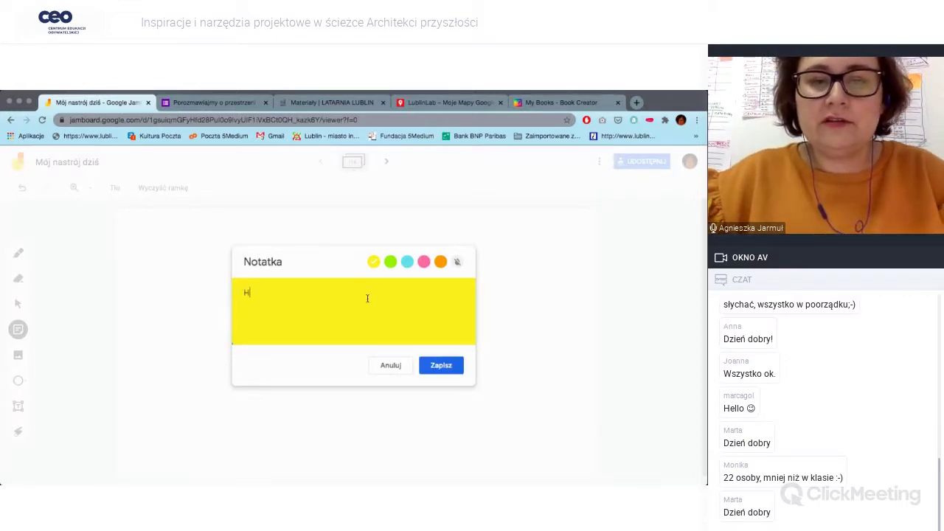
{"action": "type", "text": "ej jak się"}
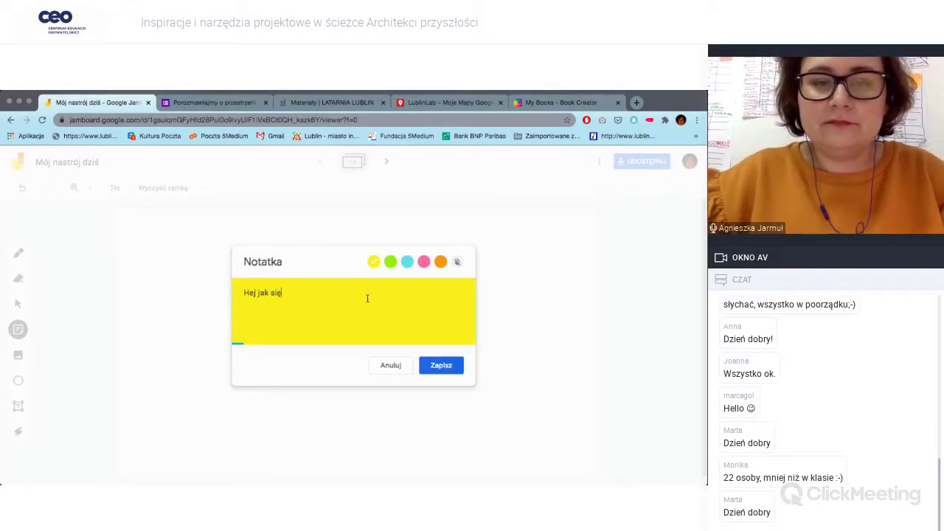
{"action": "type", "text": " dzisiaj czujecie?"}
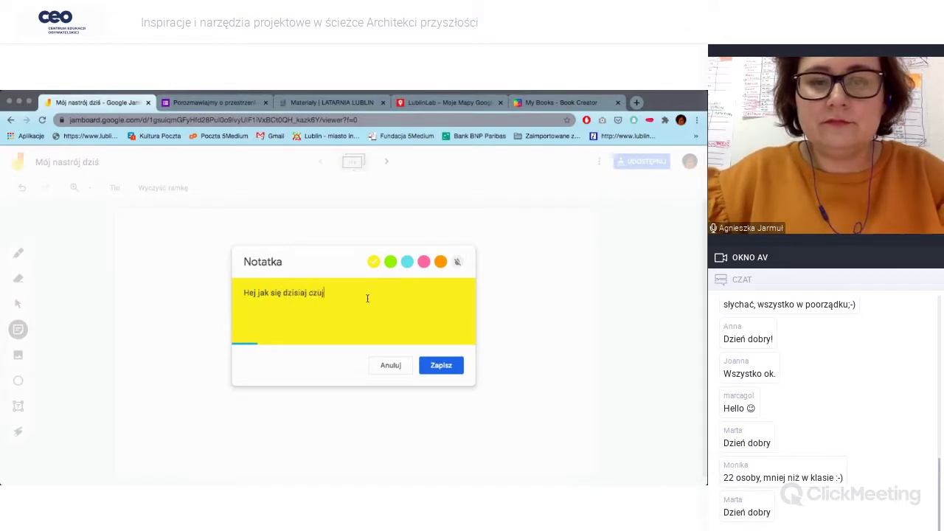
{"action": "left_click", "coordinate": [257, 293]}
{"action": "type", "text": ","}
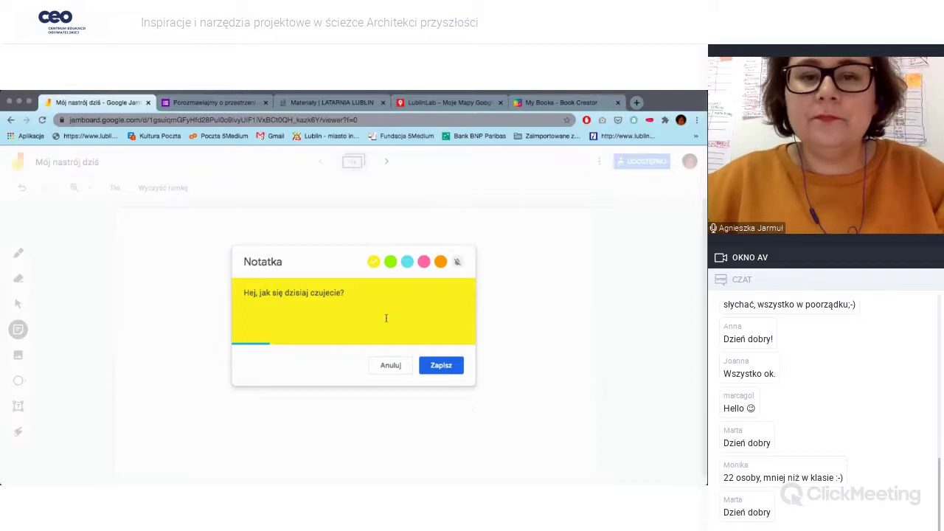
{"action": "left_click", "coordinate": [442, 365]}
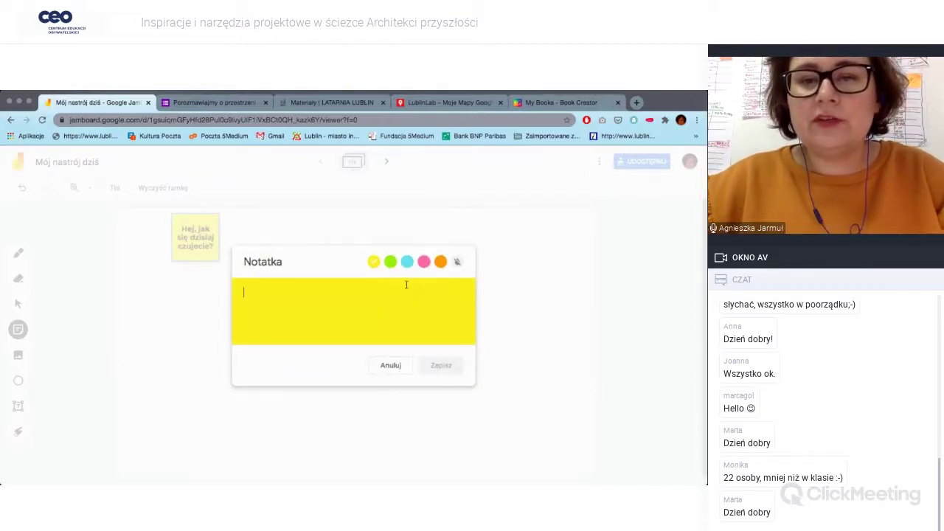
Add a pink sticky note with the text "Dobrze :)"
{"action": "type", "text": "Dobrze :)"}
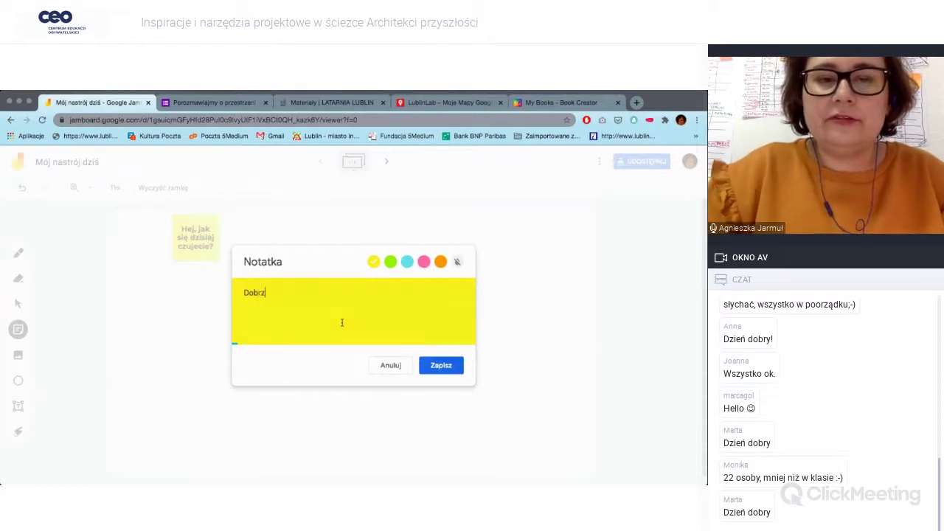
{"action": "left_click", "coordinate": [424, 262]}
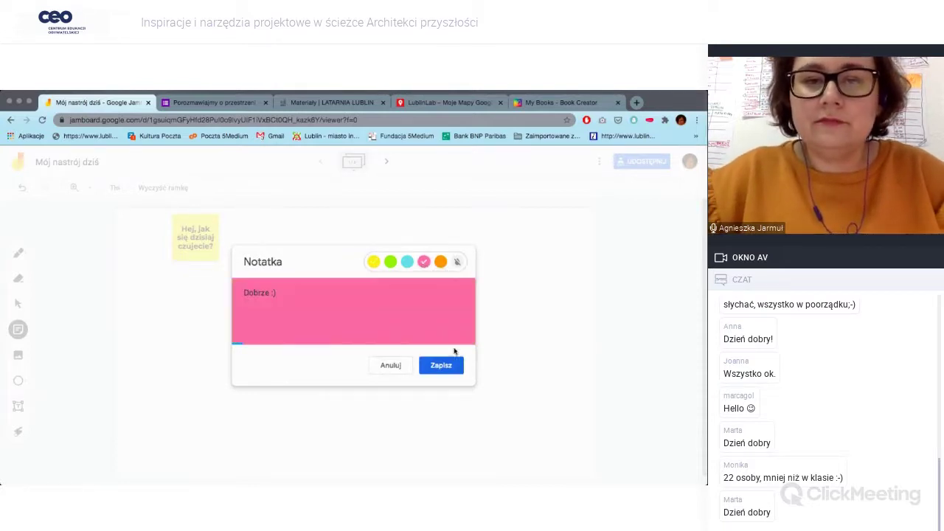
{"action": "left_click", "coordinate": [450, 368]}
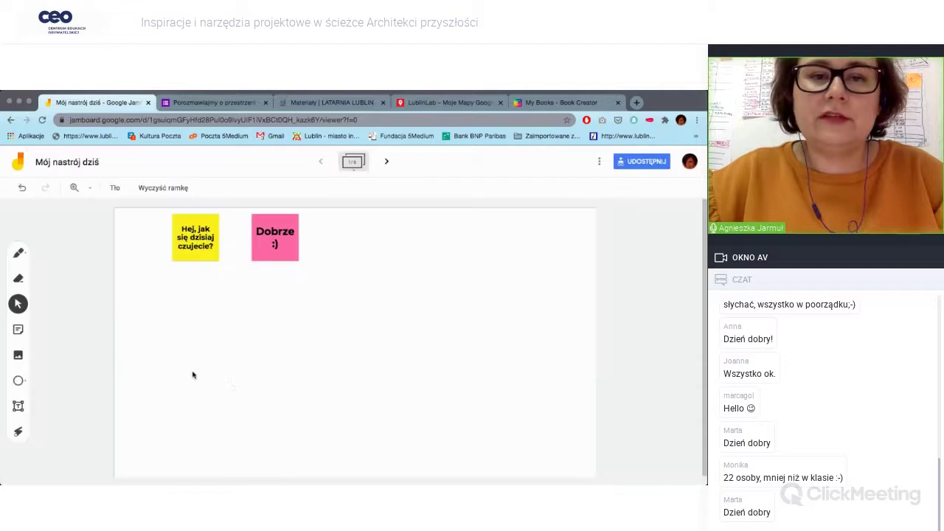
Enlarge the pink note, rotate it slightly clockwise and move it so it overlaps the yellow note
{"action": "left_click_drag", "start_coordinate": [284, 246], "coordinate": [505, 391]}
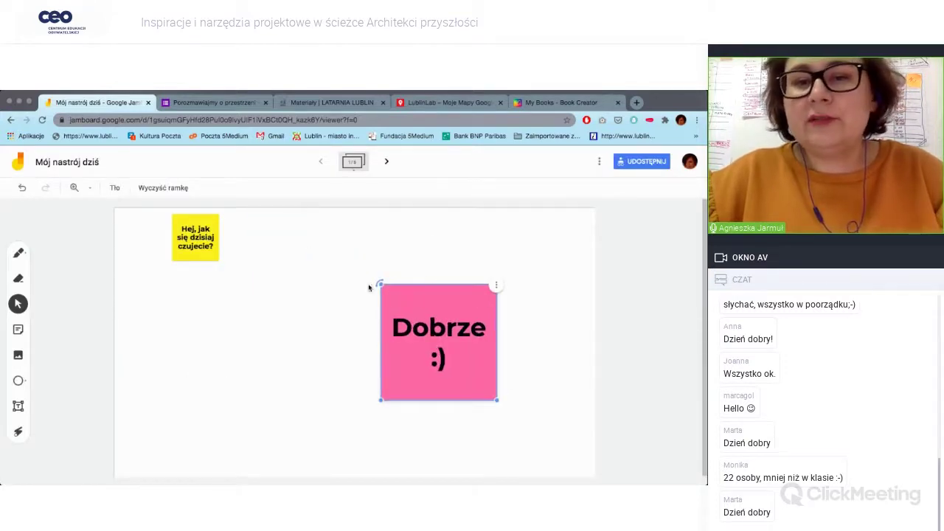
{"action": "left_click_drag", "start_coordinate": [377, 282], "coordinate": [406, 267]}
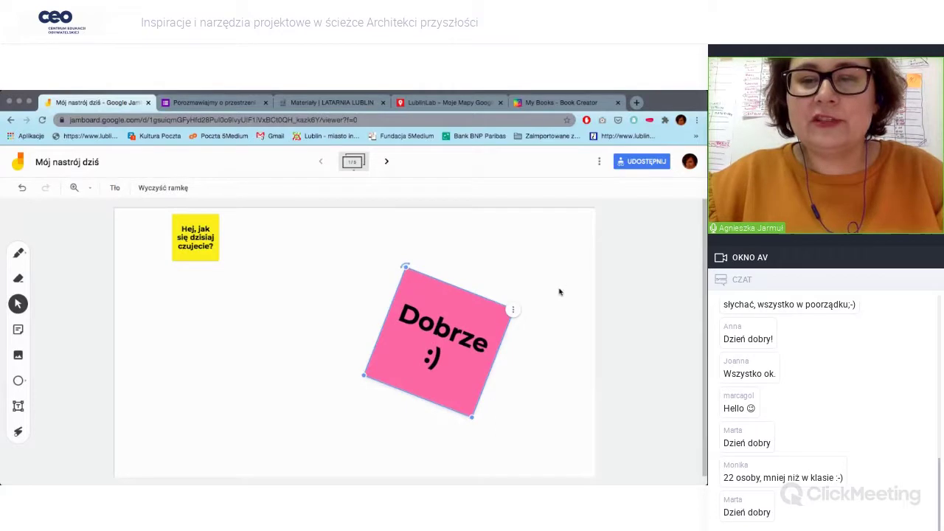
{"action": "left_click_drag", "start_coordinate": [415, 362], "coordinate": [228, 297]}
Bring the yellow note to the front of the pink one
{"action": "left_click", "coordinate": [168, 248]}
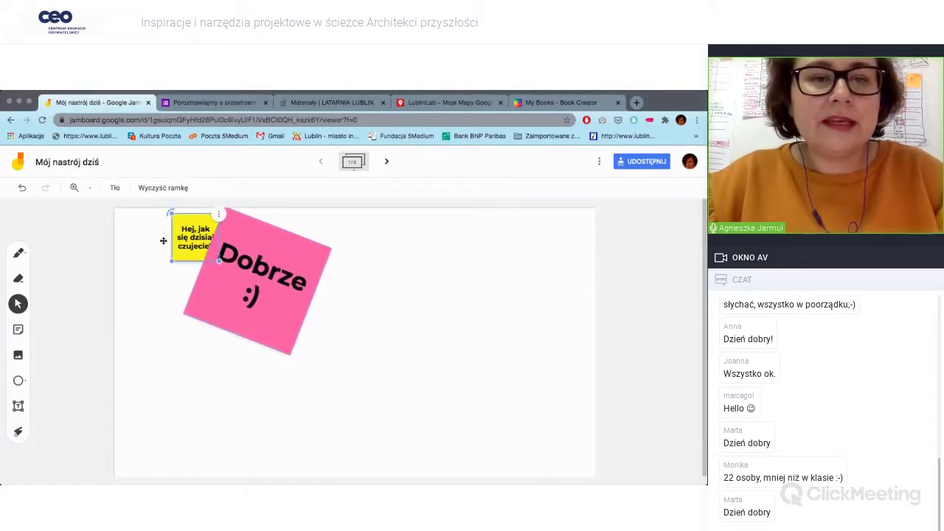
{"action": "left_click", "coordinate": [191, 235]}
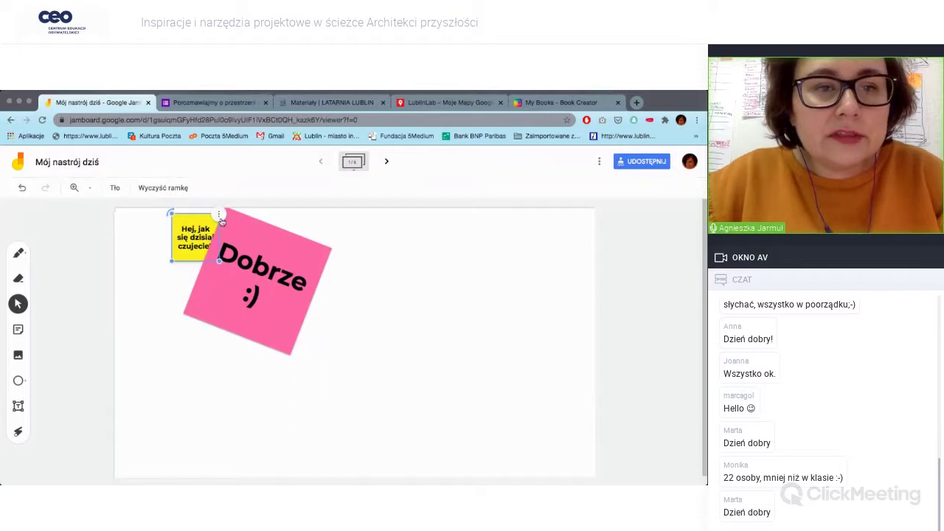
{"action": "right_click", "coordinate": [215, 213]}
{"action": "mouse_move", "coordinate": [253, 267]}
{"action": "left_click", "coordinate": [334, 271]}
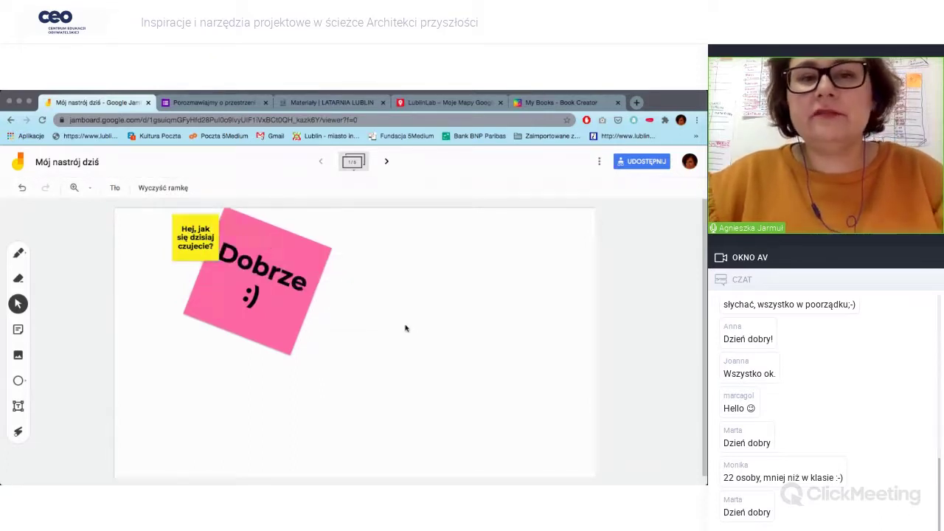
Send the yellow note to the back, behind the pink note
{"action": "left_click", "coordinate": [197, 238]}
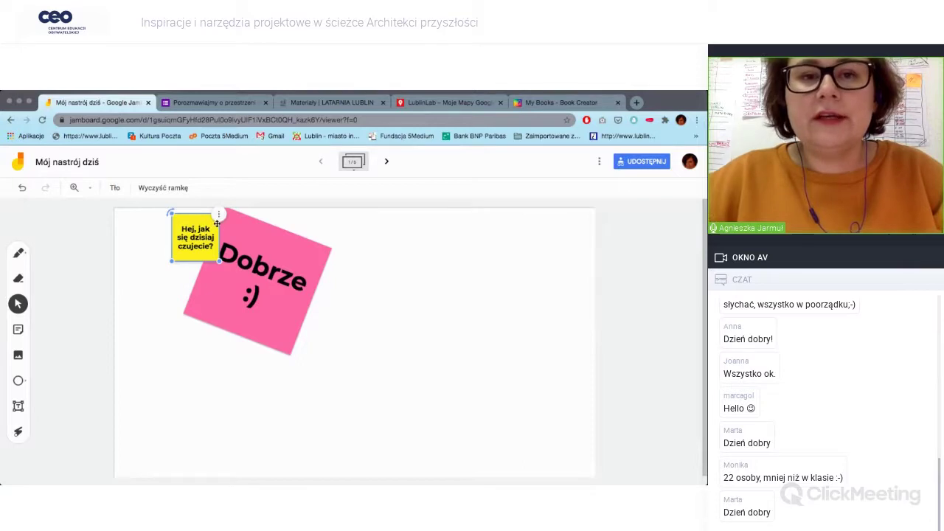
{"action": "left_click", "coordinate": [309, 258]}
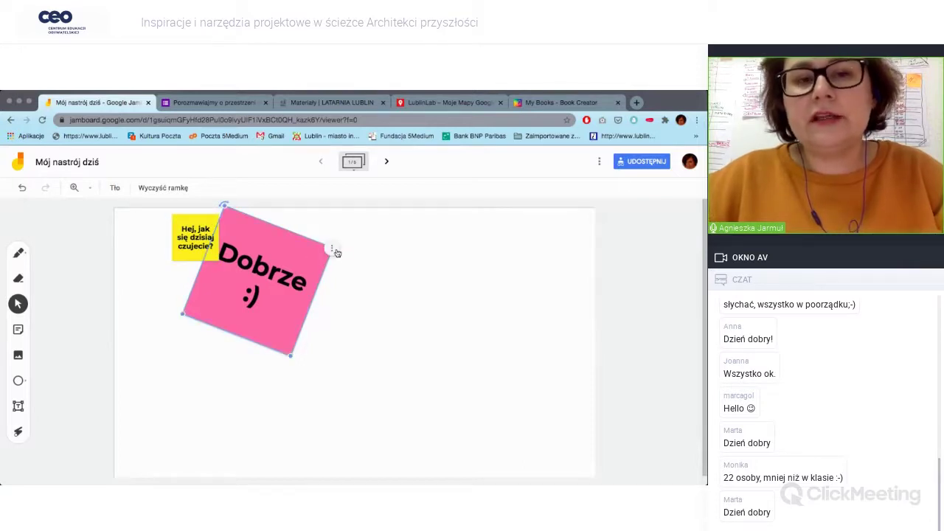
{"action": "left_click", "coordinate": [205, 237]}
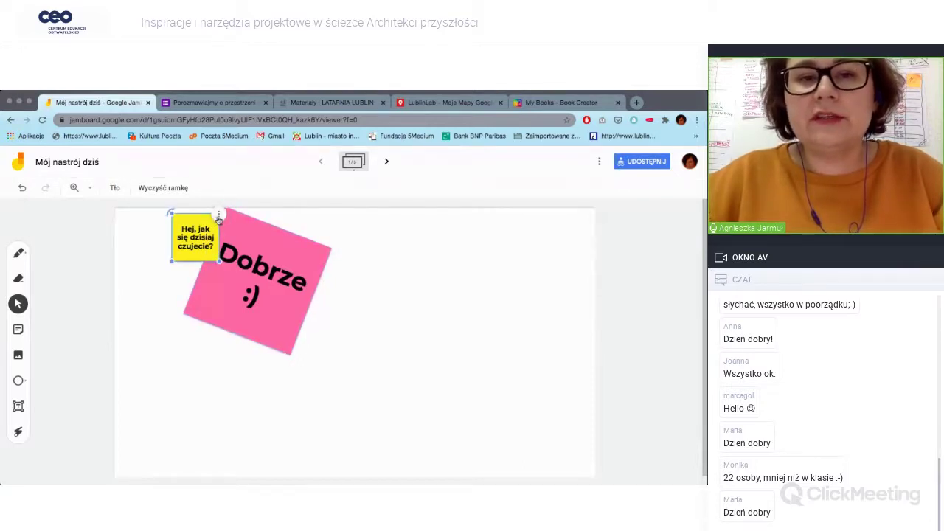
{"action": "left_click", "coordinate": [219, 215]}
{"action": "mouse_move", "coordinate": [253, 269]}
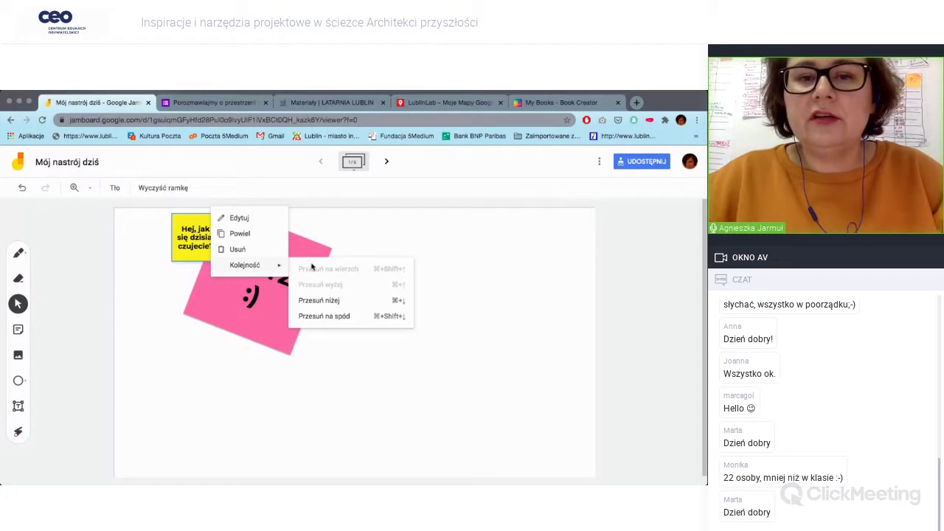
{"action": "left_click", "coordinate": [334, 317]}
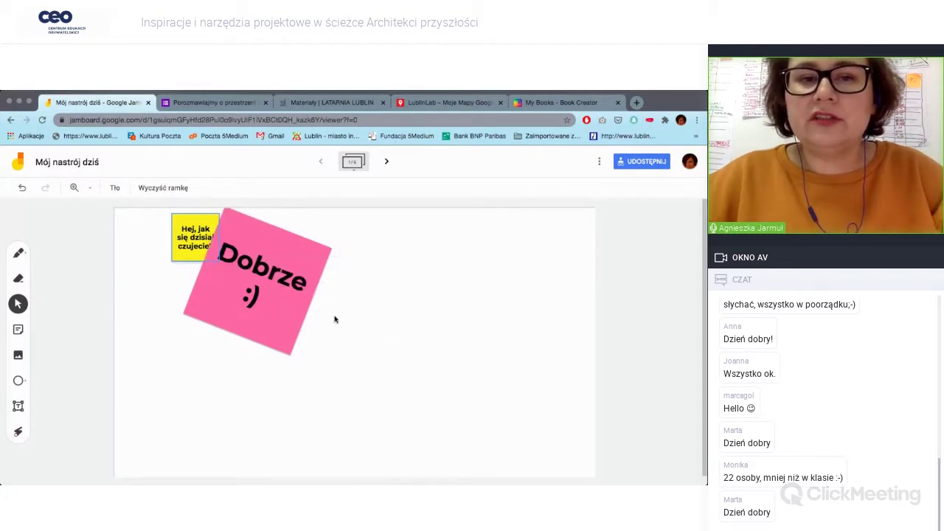
Shift the pink note slightly further over the yellow note, and bring the yellow note back to the front
{"action": "left_click_drag", "start_coordinate": [274, 264], "coordinate": [266, 264]}
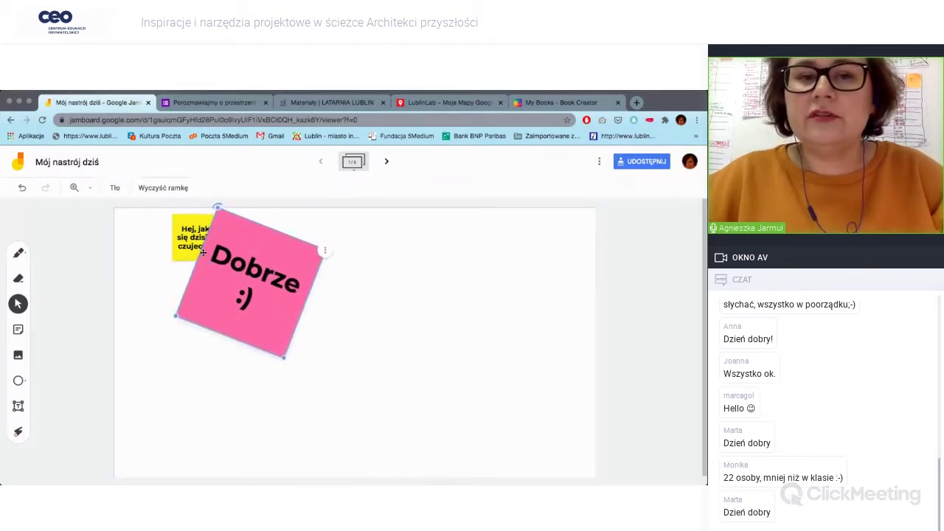
{"action": "left_click", "coordinate": [187, 250]}
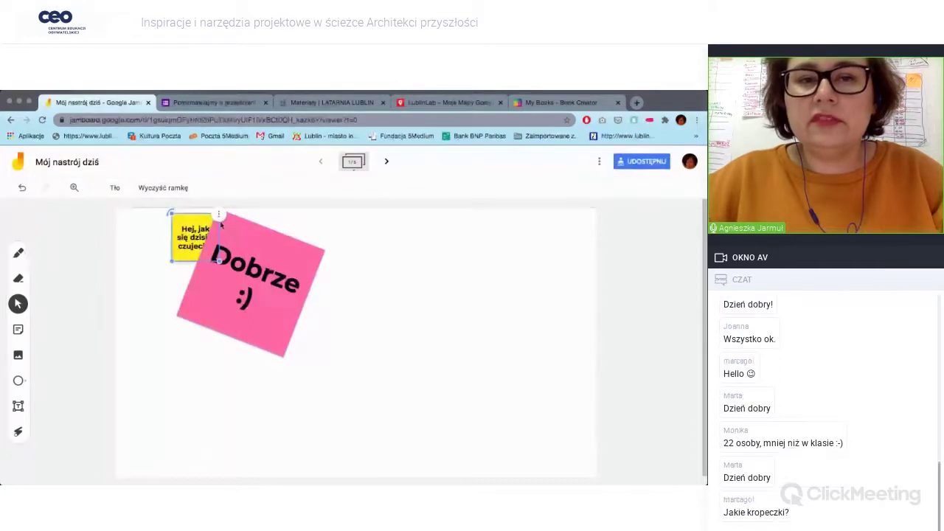
{"action": "right_click", "coordinate": [212, 212]}
{"action": "mouse_move", "coordinate": [262, 268]}
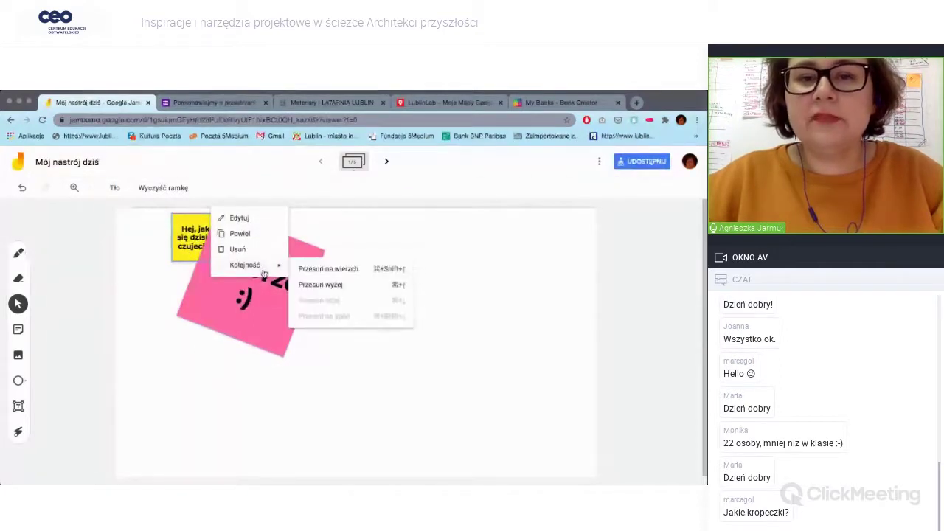
{"action": "left_click", "coordinate": [332, 269]}
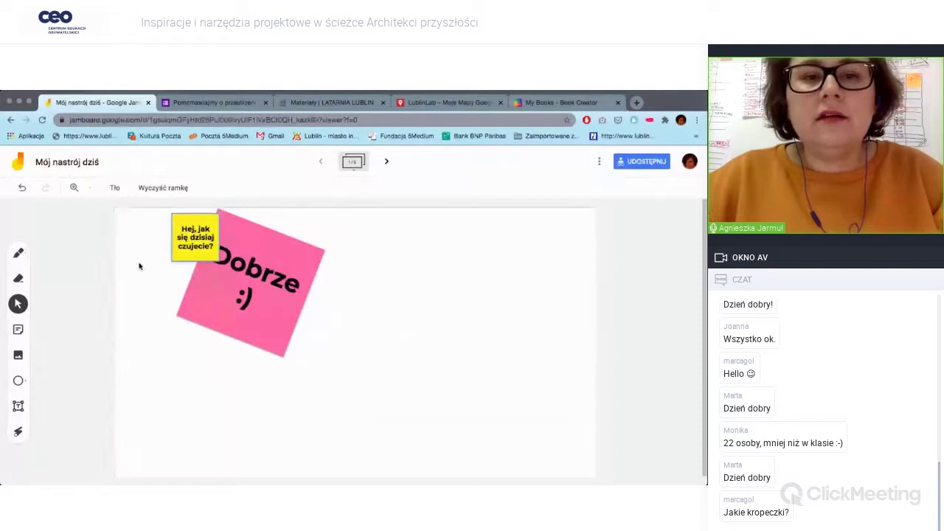
Edit the pink note so its text reads "Źle :)" and its colour is green, and save it
{"action": "left_click", "coordinate": [249, 237]}
{"action": "right_click", "coordinate": [320, 251]}
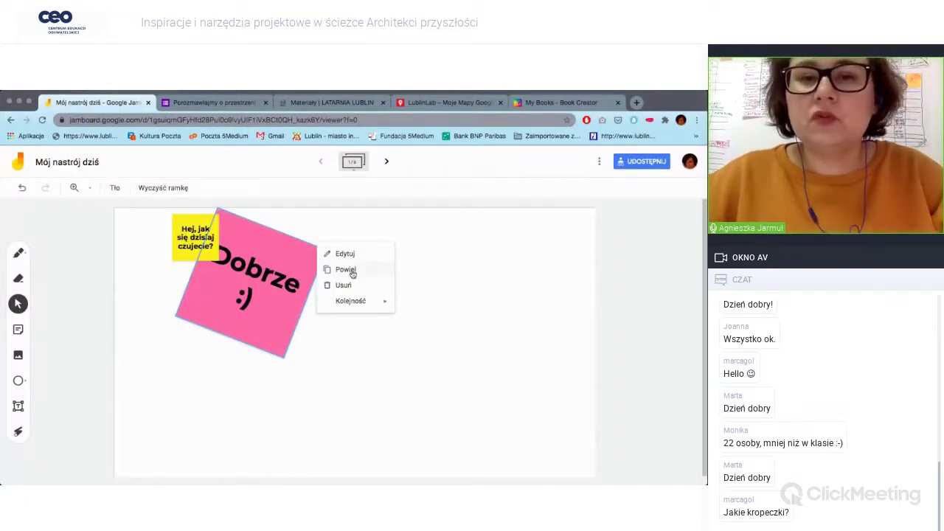
{"action": "left_click", "coordinate": [345, 253]}
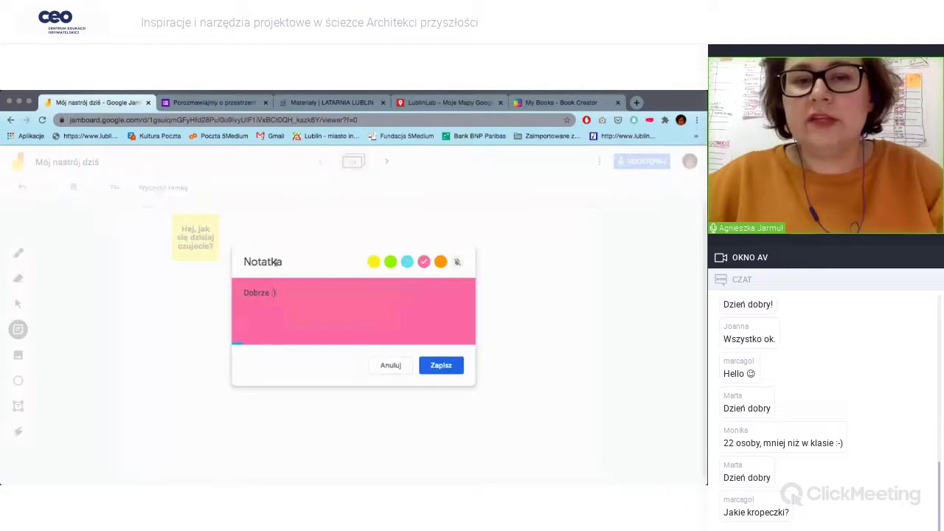
{"action": "left_click_drag", "start_coordinate": [278, 293], "coordinate": [238, 293]}
{"action": "type", "text": "Źle :)"}
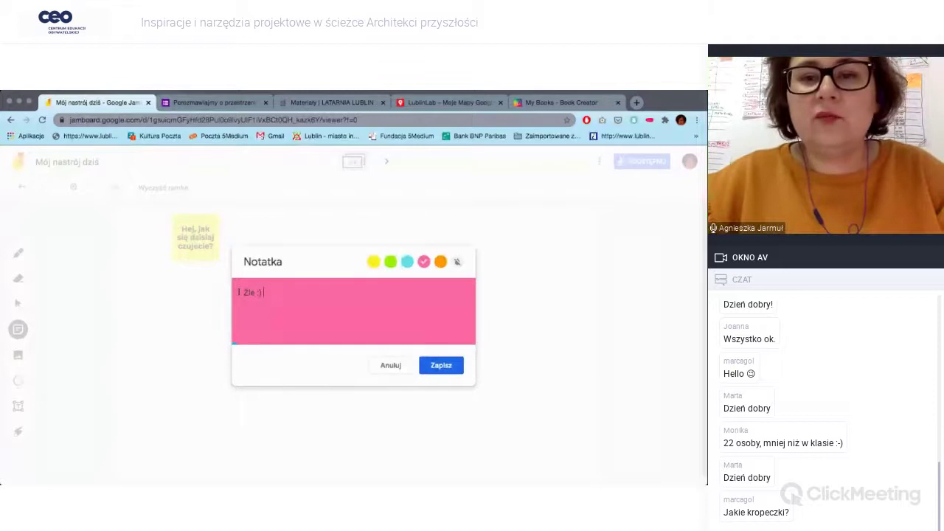
{"action": "left_click", "coordinate": [391, 262]}
{"action": "left_click", "coordinate": [441, 365]}
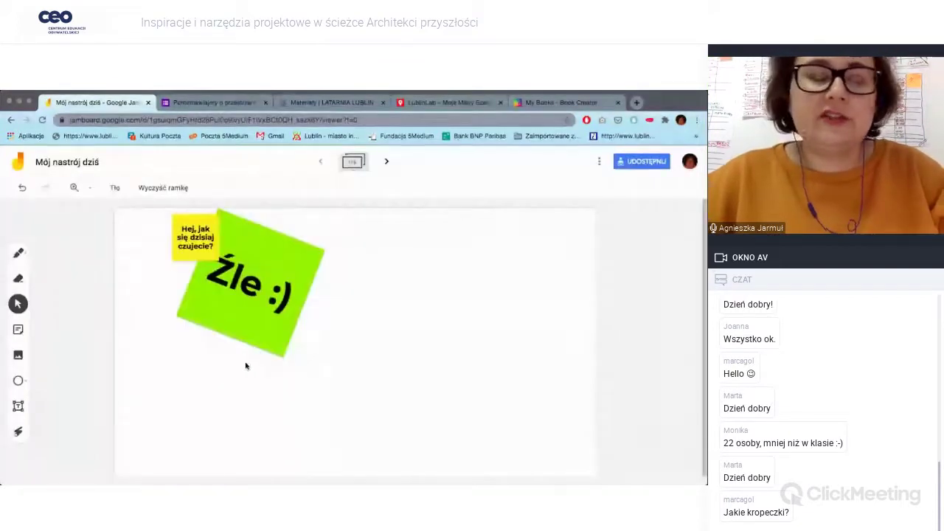
Replace the word in the green note so that it reads "OK :)", and save it
{"action": "left_click", "coordinate": [241, 280]}
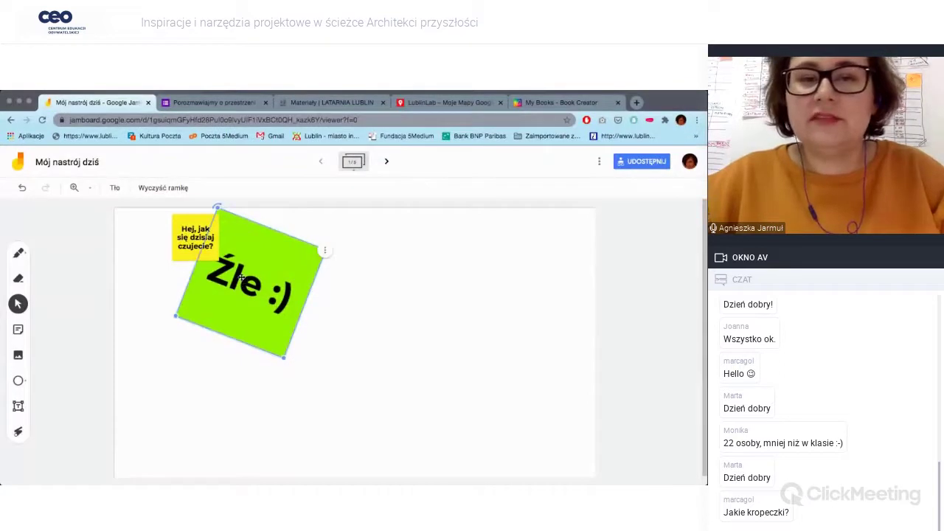
{"action": "left_click", "coordinate": [242, 278]}
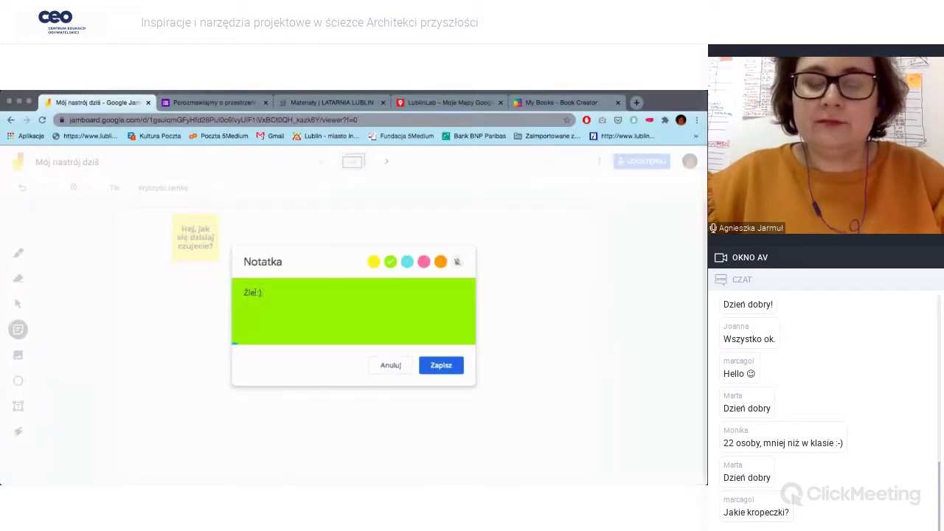
{"action": "left_click_drag", "start_coordinate": [256, 293], "coordinate": [222, 295]}
{"action": "type", "text": "OK"}
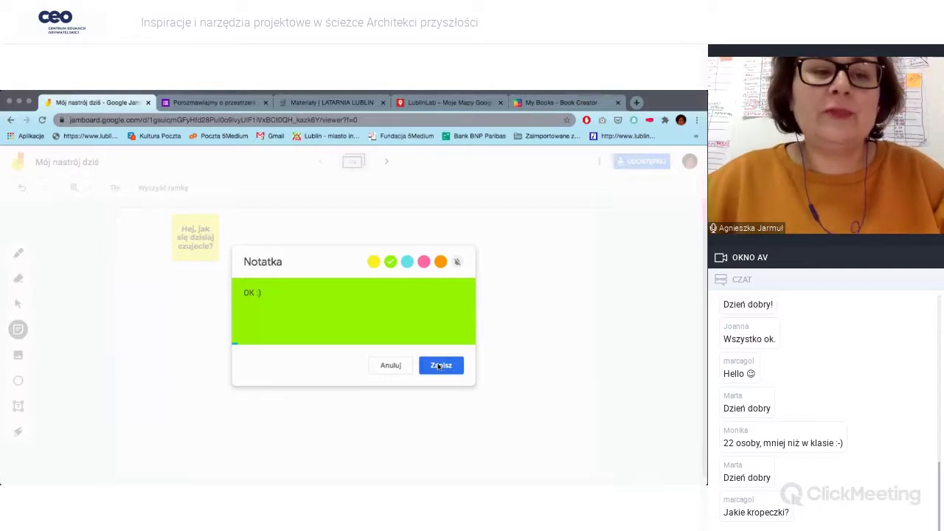
{"action": "left_click", "coordinate": [439, 366]}
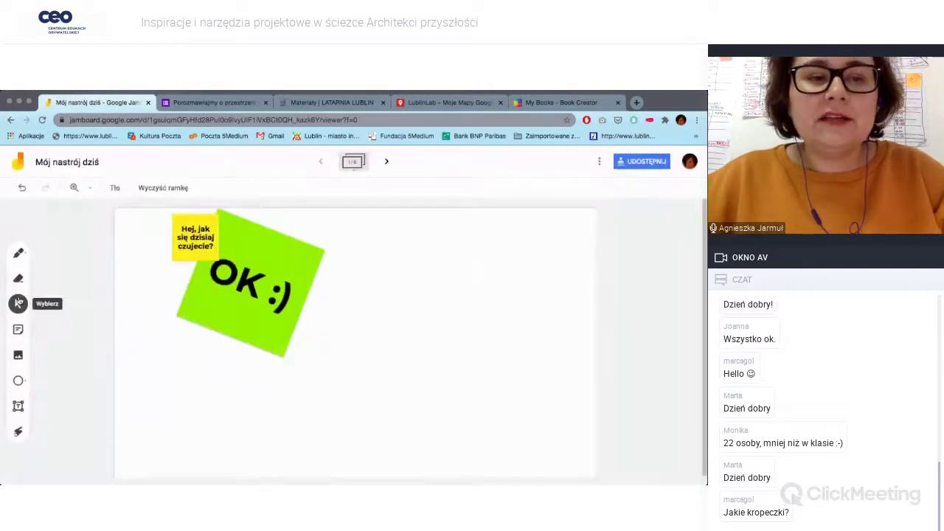
Look through the sources for inserting an image: Google Photos, Google image search and device upload, and close the file picker
{"action": "left_click", "coordinate": [19, 355]}
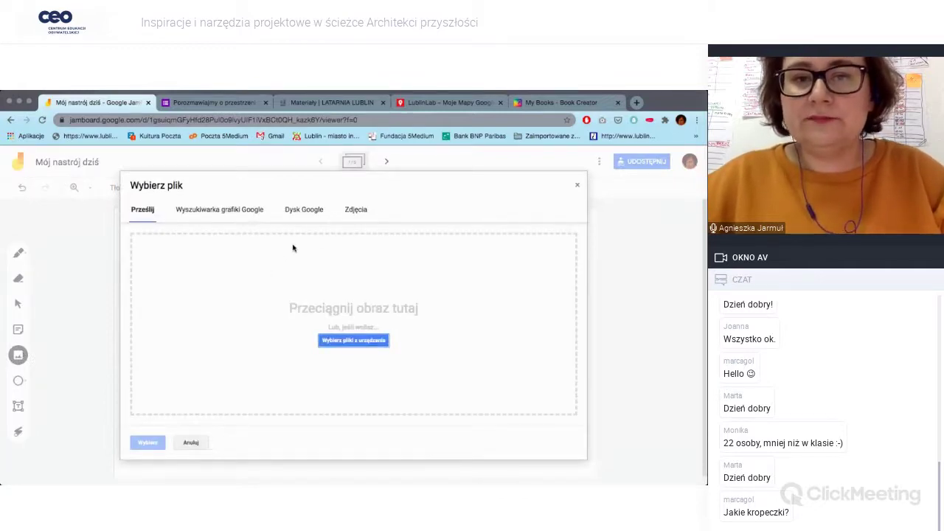
{"action": "left_click", "coordinate": [356, 211]}
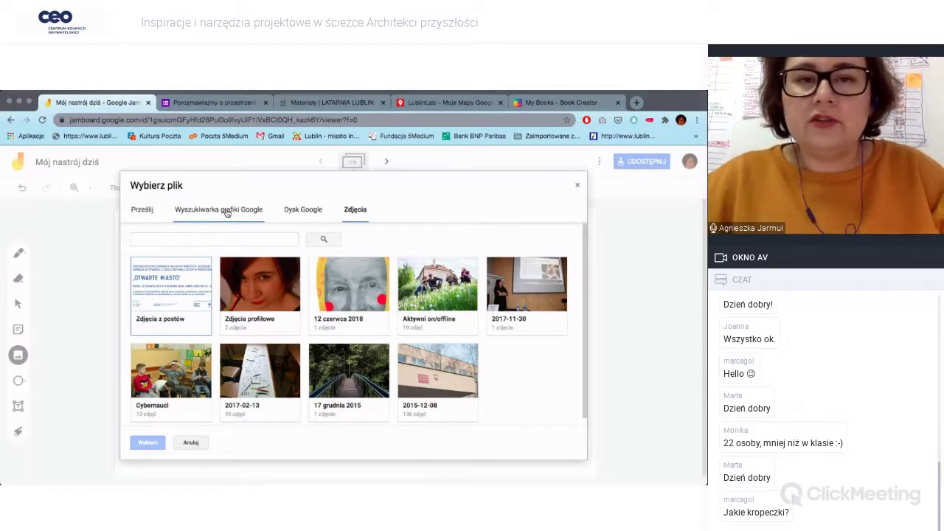
{"action": "left_click", "coordinate": [221, 211]}
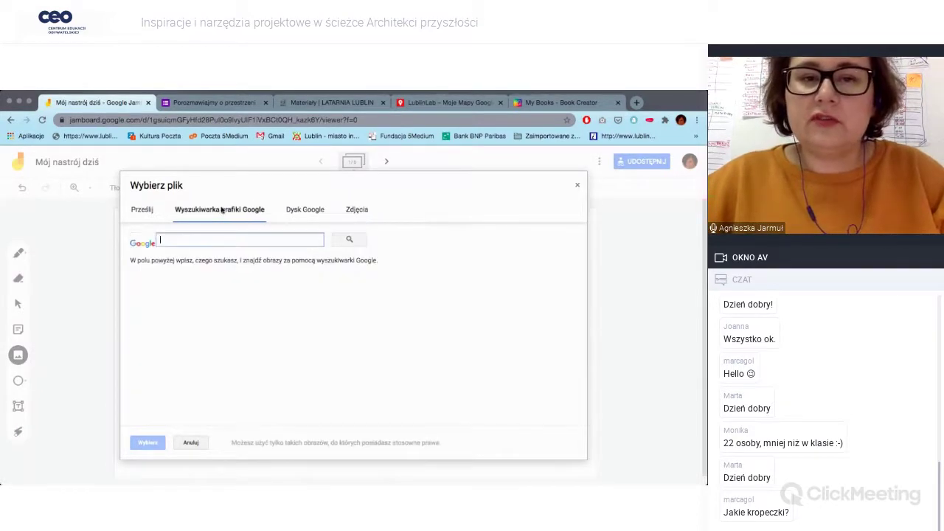
{"action": "left_click", "coordinate": [142, 210]}
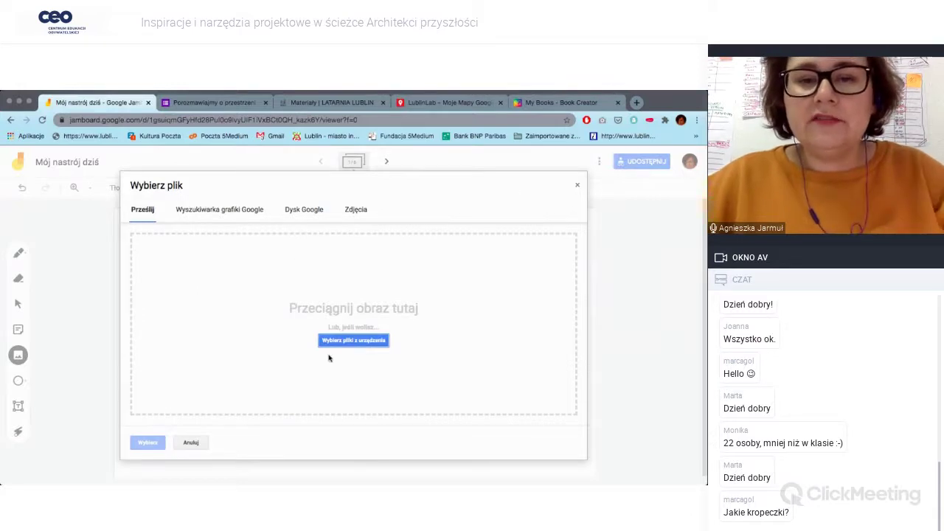
{"action": "left_click", "coordinate": [579, 189]}
Open pixabay.com/pl/ in a new browser tab
{"action": "left_click", "coordinate": [636, 103]}
{"action": "type", "text": "pixabay.com/pl/"}
{"action": "key", "text": "Return"}
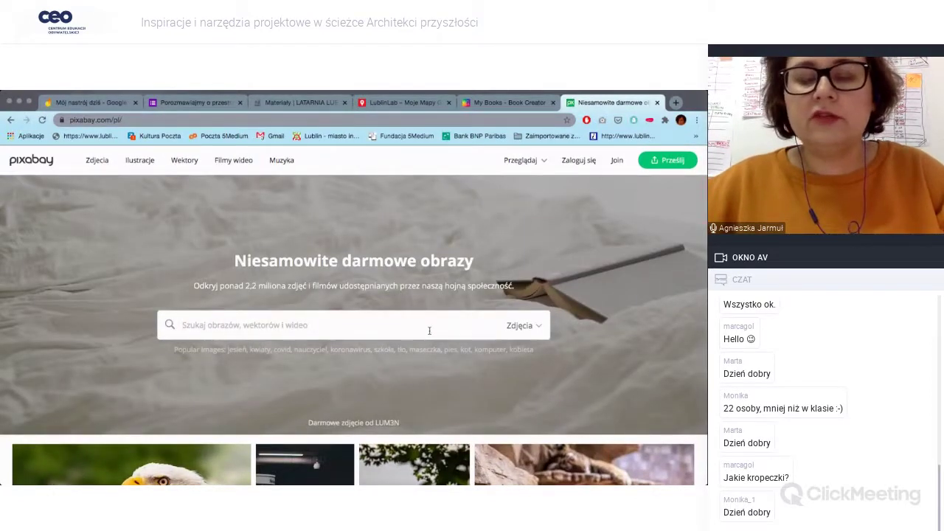
View the media type options for the Pixabay search, and search for "kot"
{"action": "left_click", "coordinate": [430, 331]}
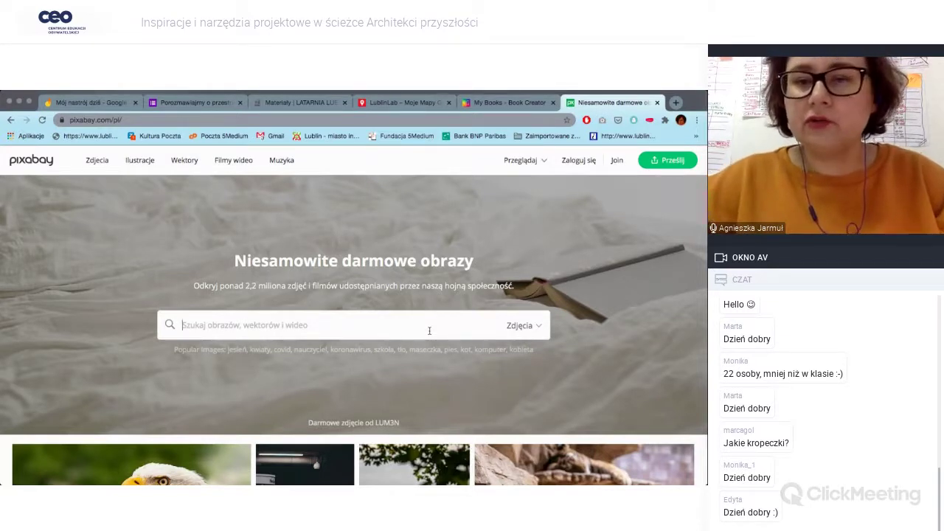
{"action": "left_click", "coordinate": [529, 328]}
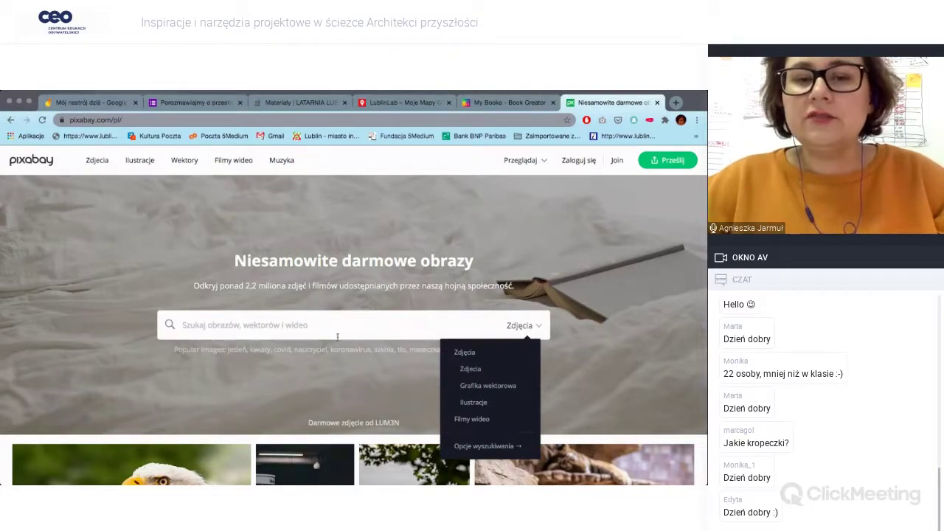
{"action": "left_click", "coordinate": [317, 325]}
{"action": "type", "text": "kot"}
{"action": "key", "text": "Return"}
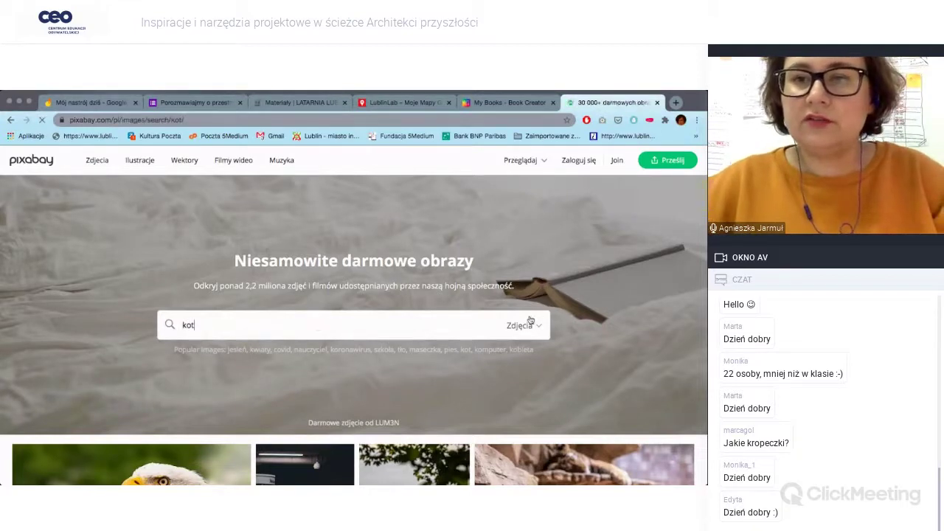
Look over the first cat results, view the sponsored iStock photo of a woman petting a cat, and close its page
{"action": "scroll", "coordinate": [516, 294], "scroll_direction": "down", "scroll_amount": 2}
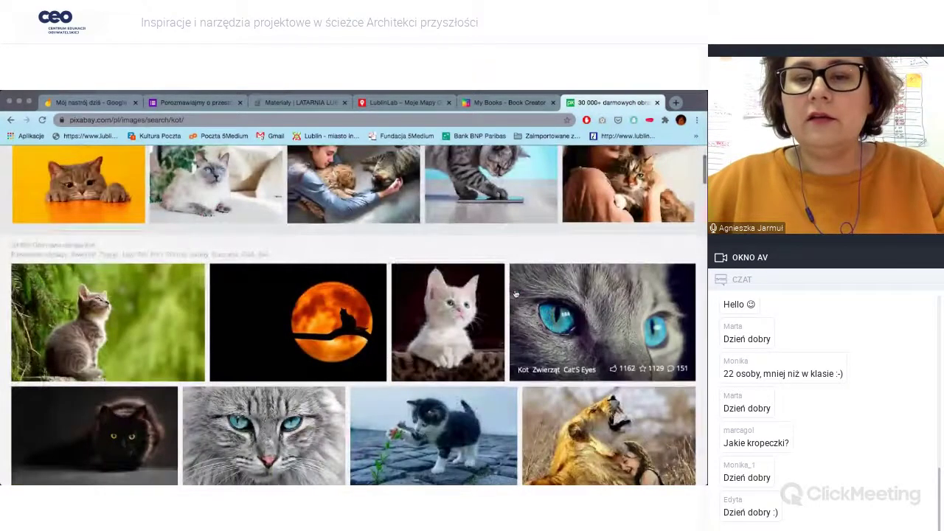
{"action": "scroll", "coordinate": [515, 293], "scroll_direction": "up", "scroll_amount": 2}
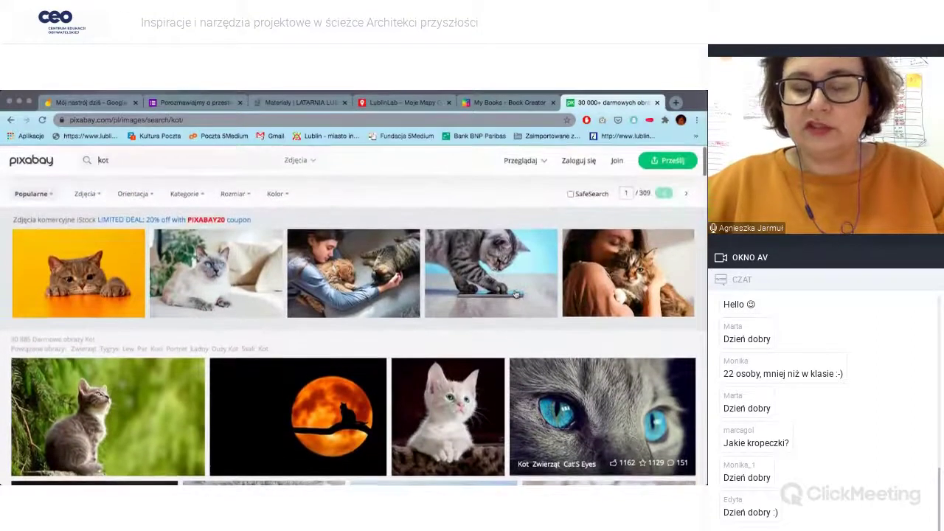
{"action": "scroll", "coordinate": [417, 321], "scroll_direction": "down", "scroll_amount": 3}
{"action": "scroll", "coordinate": [418, 320], "scroll_direction": "up", "scroll_amount": 1}
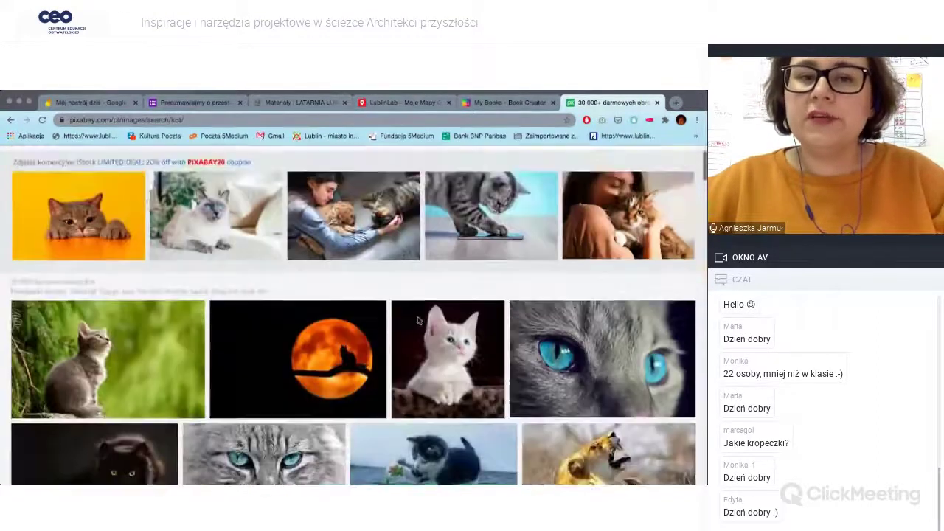
{"action": "scroll", "coordinate": [418, 320], "scroll_direction": "up", "scroll_amount": 1}
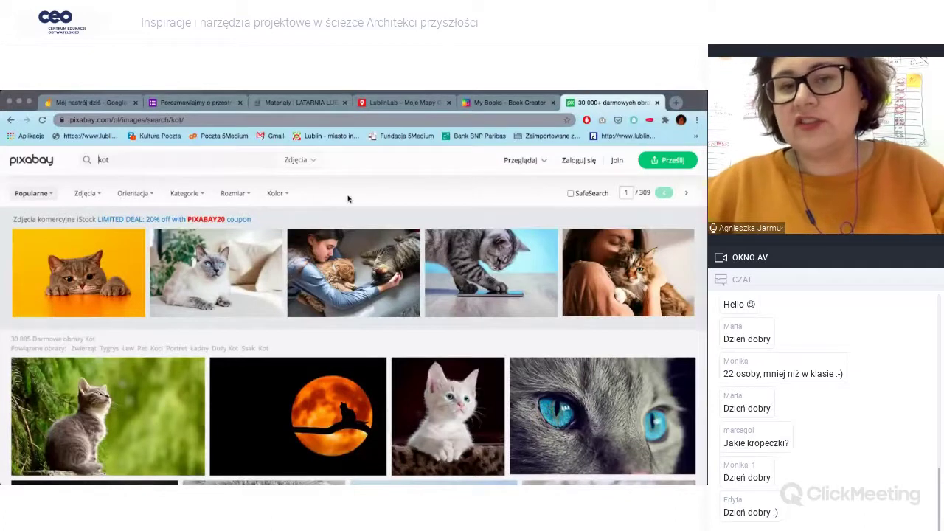
{"action": "left_click", "coordinate": [359, 276]}
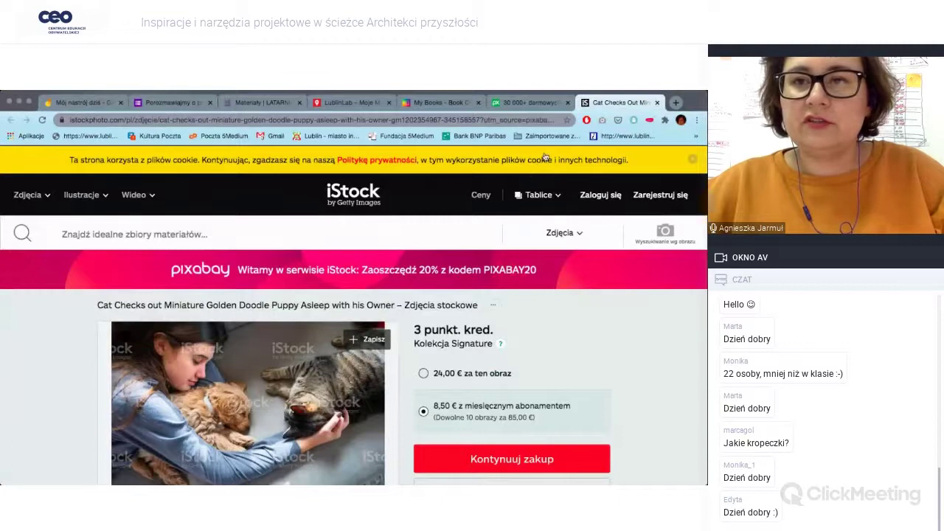
{"action": "left_click", "coordinate": [657, 102]}
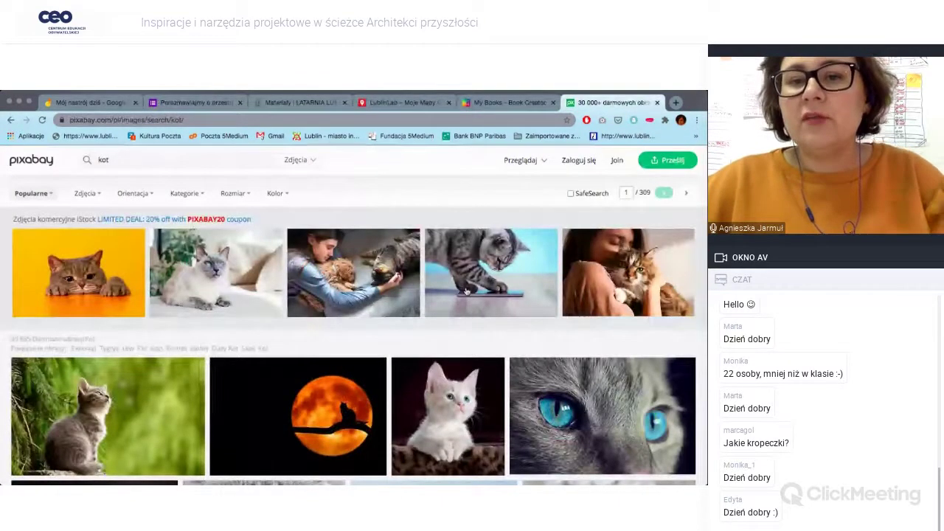
Browse further down the free cat images and open the photo of the black kitten sitting on mossy paving
{"action": "scroll", "coordinate": [394, 361], "scroll_direction": "down", "scroll_amount": 10}
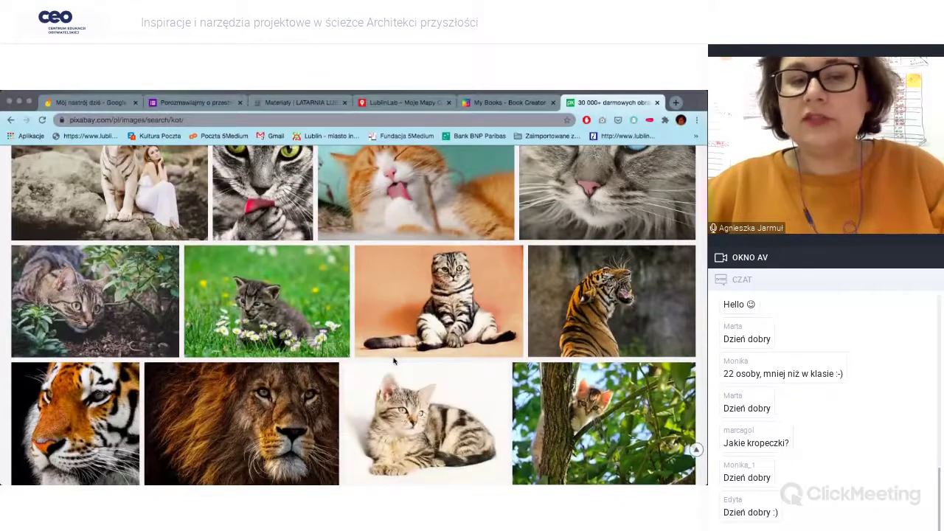
{"action": "scroll", "coordinate": [394, 360], "scroll_direction": "down", "scroll_amount": 5}
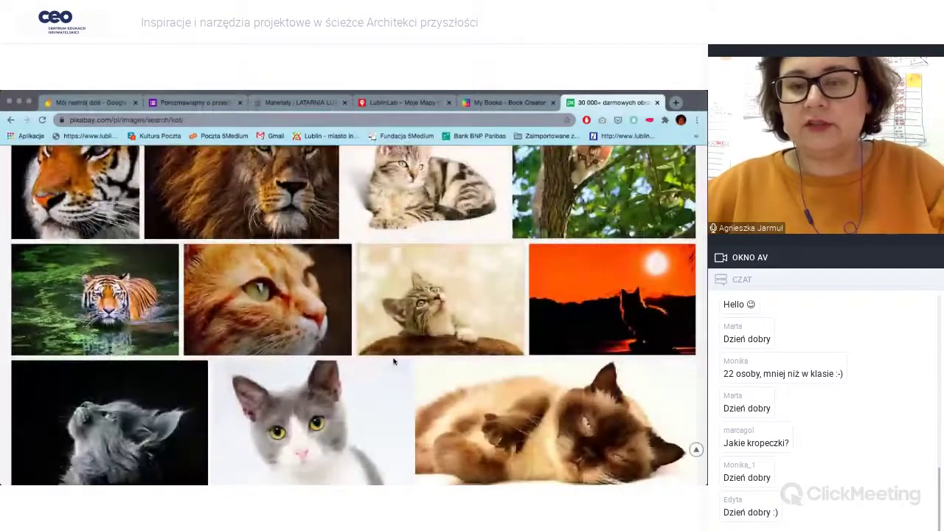
{"action": "scroll", "coordinate": [394, 360], "scroll_direction": "down", "scroll_amount": 3}
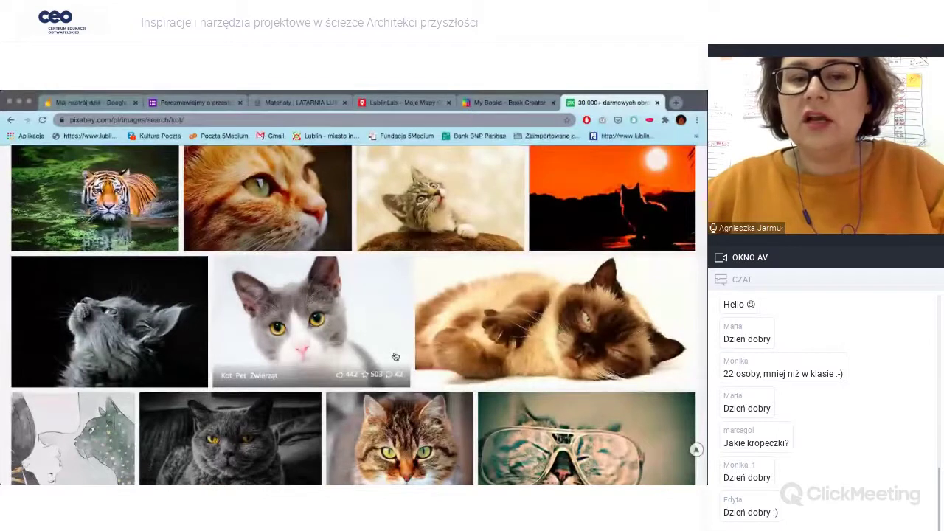
{"action": "scroll", "coordinate": [396, 356], "scroll_direction": "down", "scroll_amount": 5}
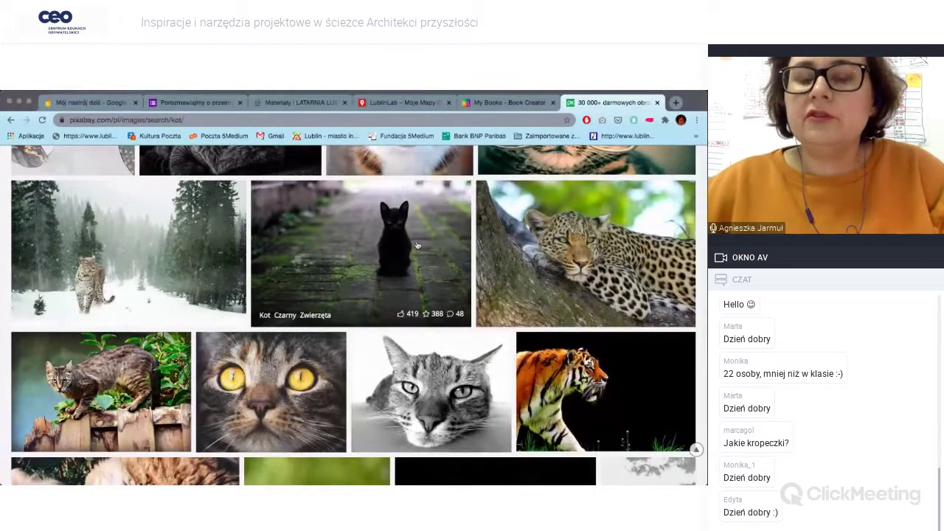
{"action": "left_click", "coordinate": [418, 245]}
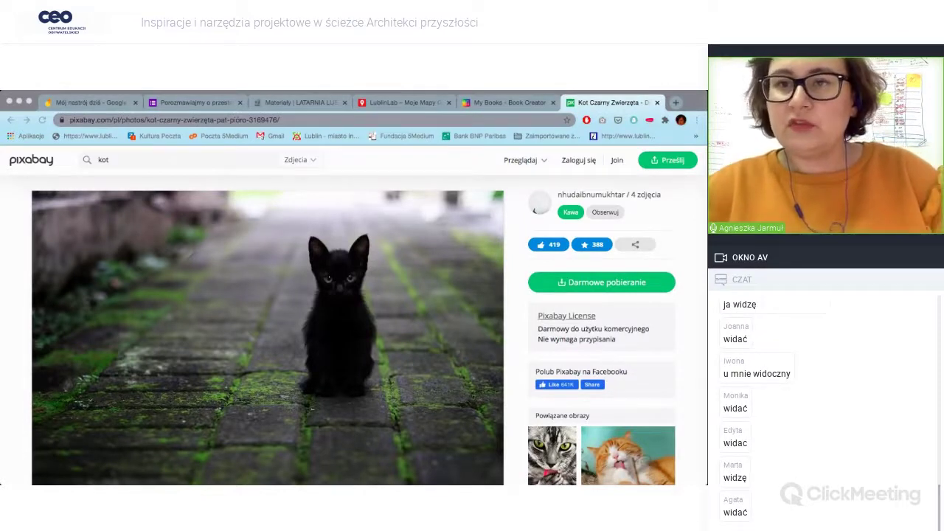
{"action": "left_click", "coordinate": [697, 100]}
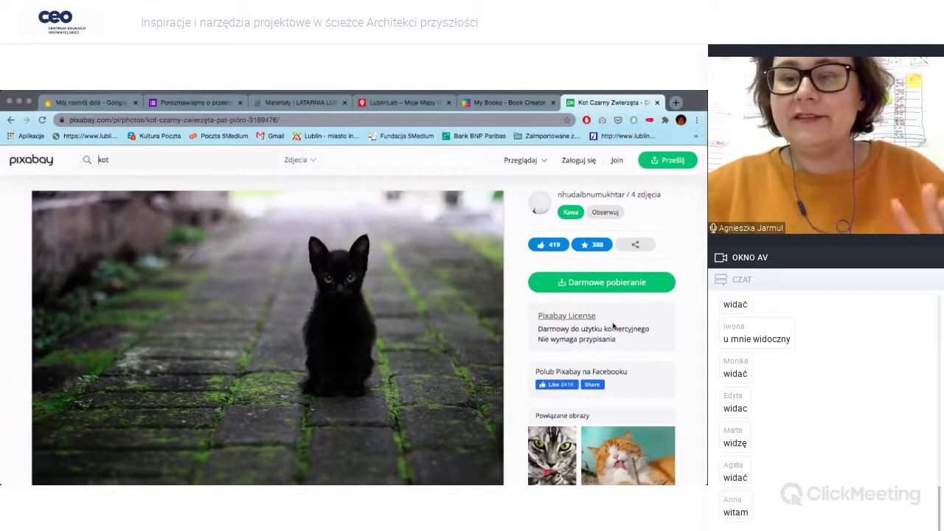
Request the free 1920×1280 JPG download of the black kitten photo and complete the robot check
{"action": "left_click", "coordinate": [568, 287]}
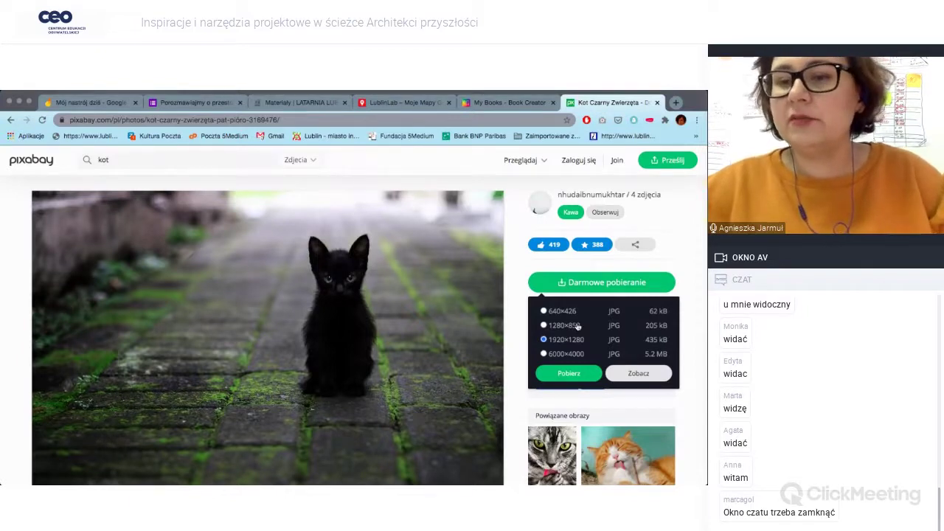
{"action": "left_click", "coordinate": [569, 374]}
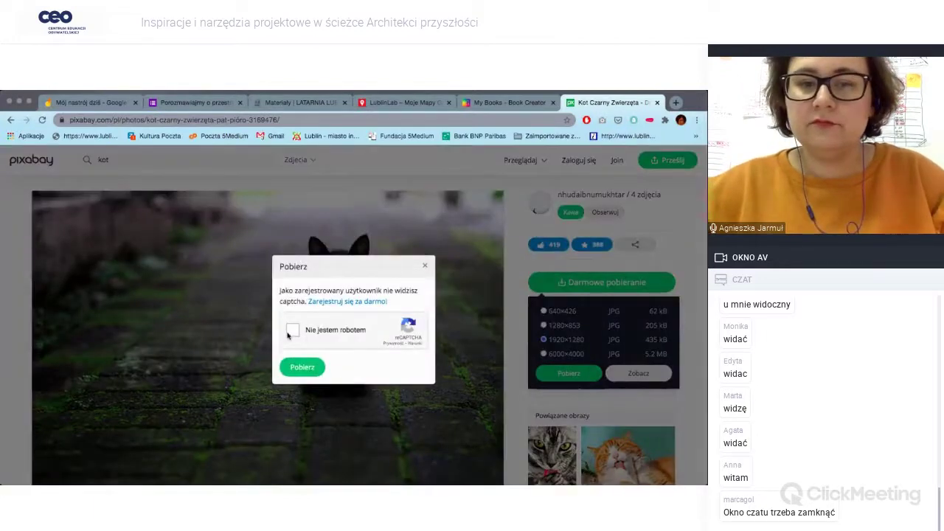
{"action": "left_click", "coordinate": [290, 336]}
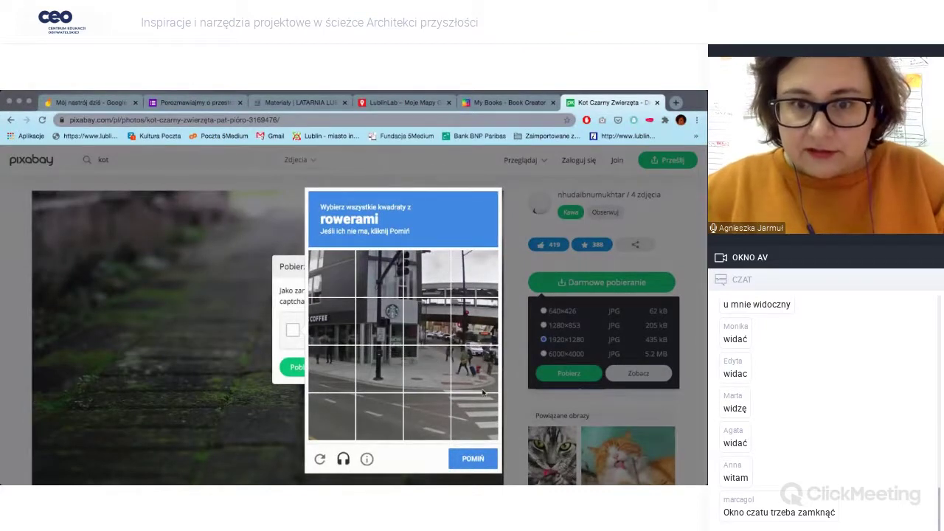
{"action": "left_click", "coordinate": [465, 459]}
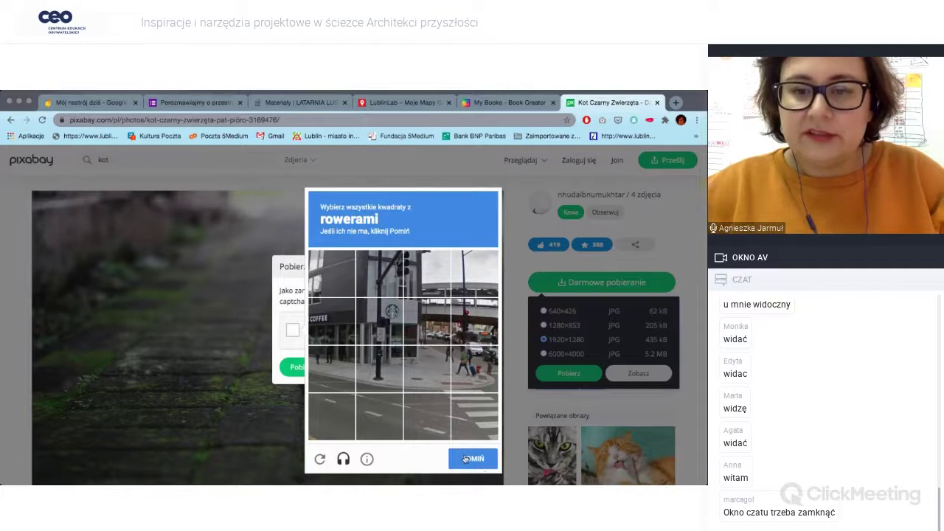
{"action": "left_click", "coordinate": [465, 459]}
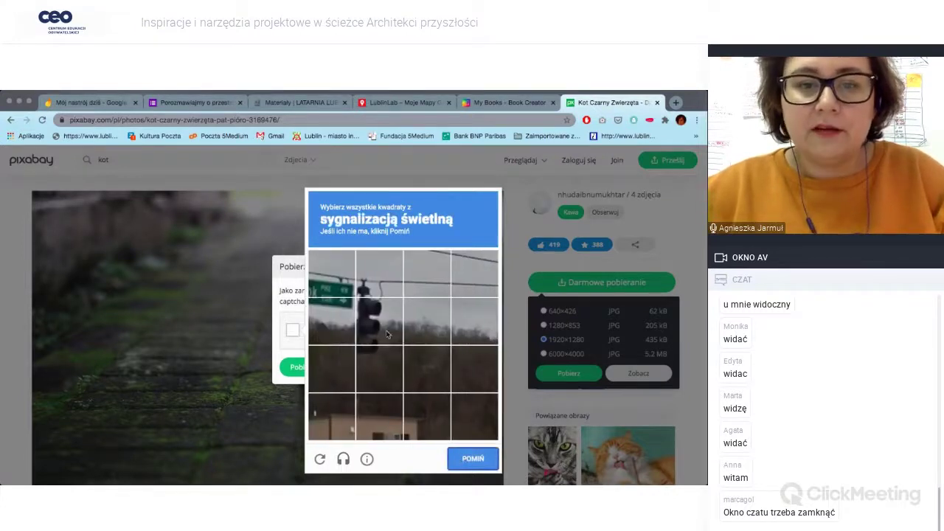
{"action": "left_click", "coordinate": [379, 322]}
{"action": "left_click", "coordinate": [378, 280]}
{"action": "left_click", "coordinate": [375, 368]}
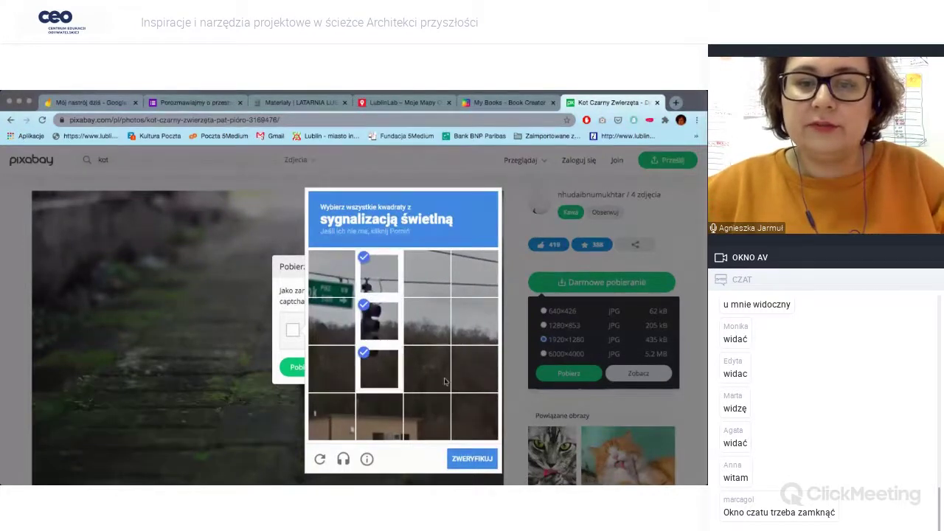
{"action": "left_click", "coordinate": [463, 459]}
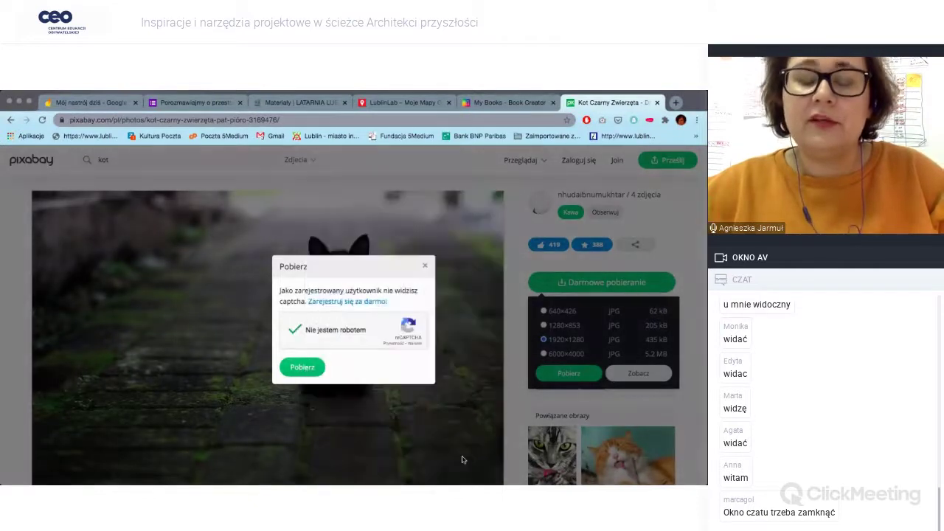
Finish the download of the black kitten photo and return to the Mój nastrój dziś board in Jamboard
{"action": "left_click", "coordinate": [301, 367]}
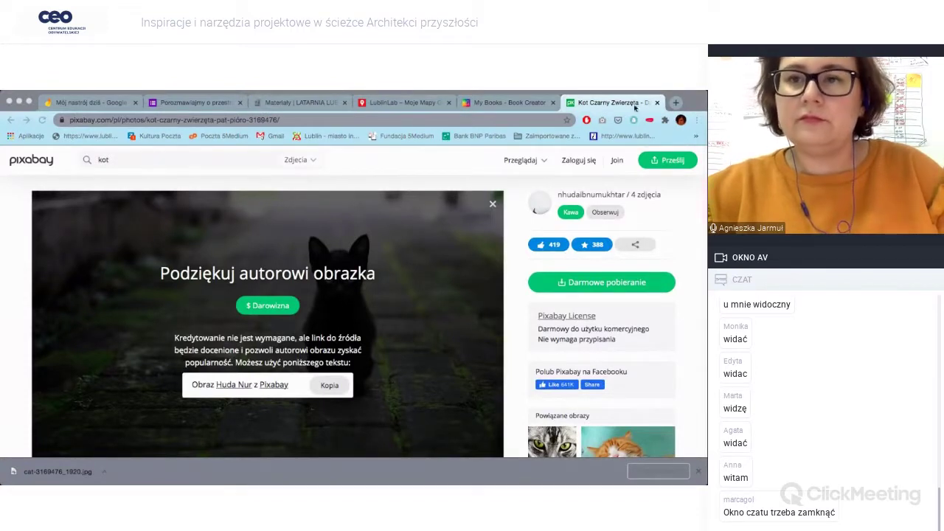
{"action": "key", "text": "alt+Tab"}
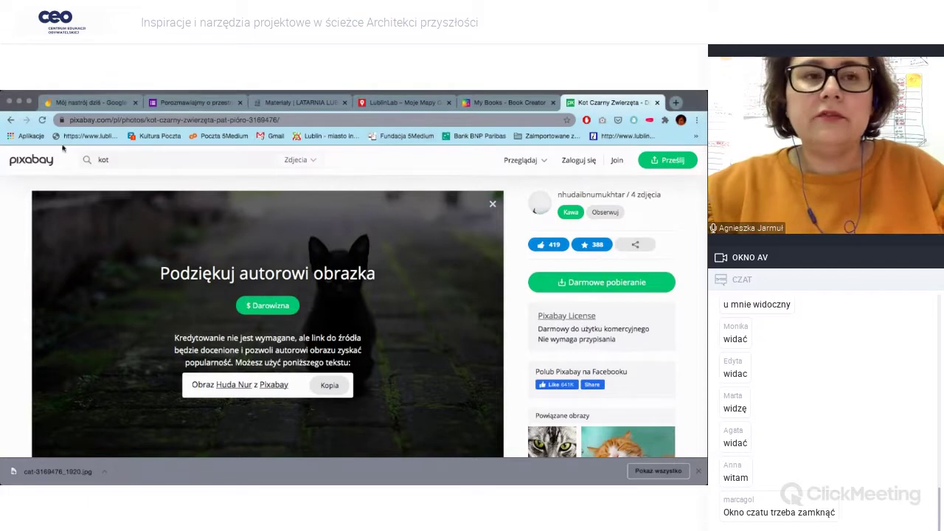
{"action": "left_click", "coordinate": [91, 104]}
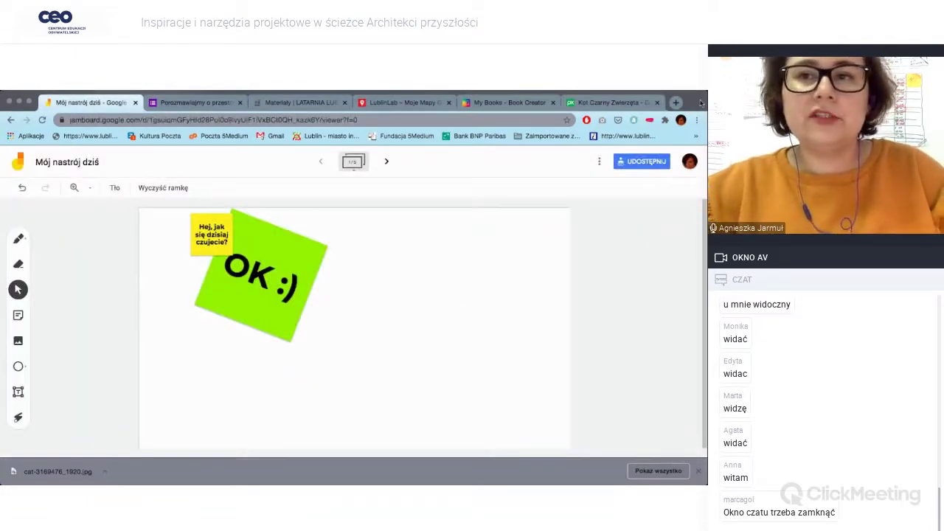
Insert the downloaded cat photo from the computer, shrink it and place it beside the green OK :) note
{"action": "left_click", "coordinate": [19, 342]}
{"action": "left_click", "coordinate": [342, 326]}
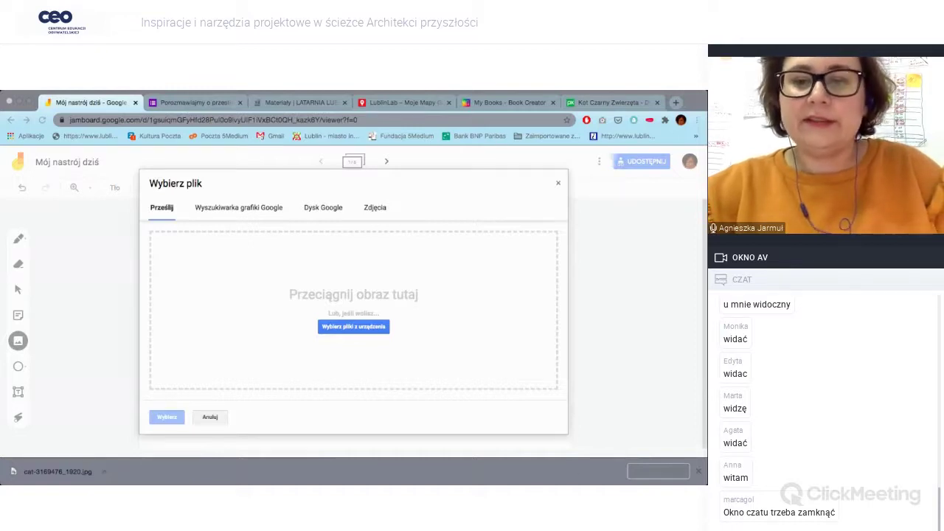
{"action": "double_click", "coordinate": [317, 322]}
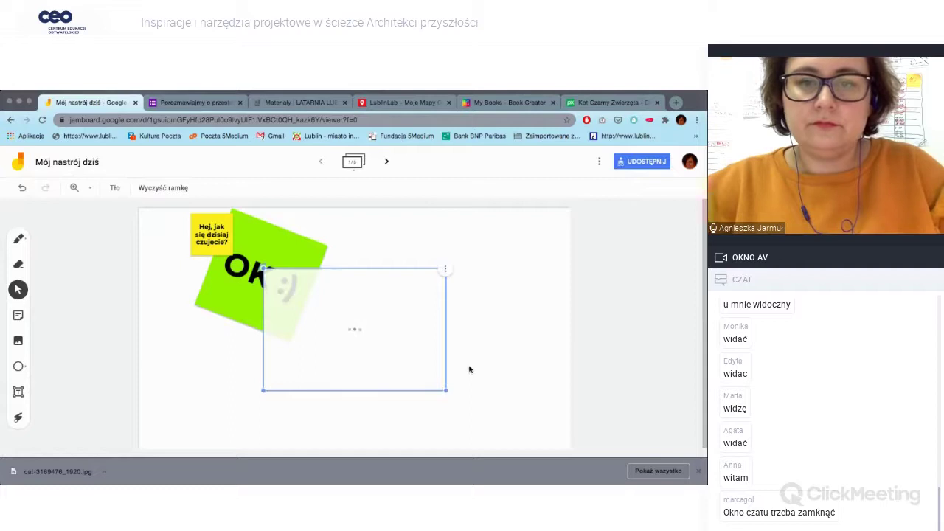
{"action": "left_click_drag", "start_coordinate": [453, 332], "coordinate": [544, 312]}
{"action": "left_click_drag", "start_coordinate": [538, 372], "coordinate": [504, 348]}
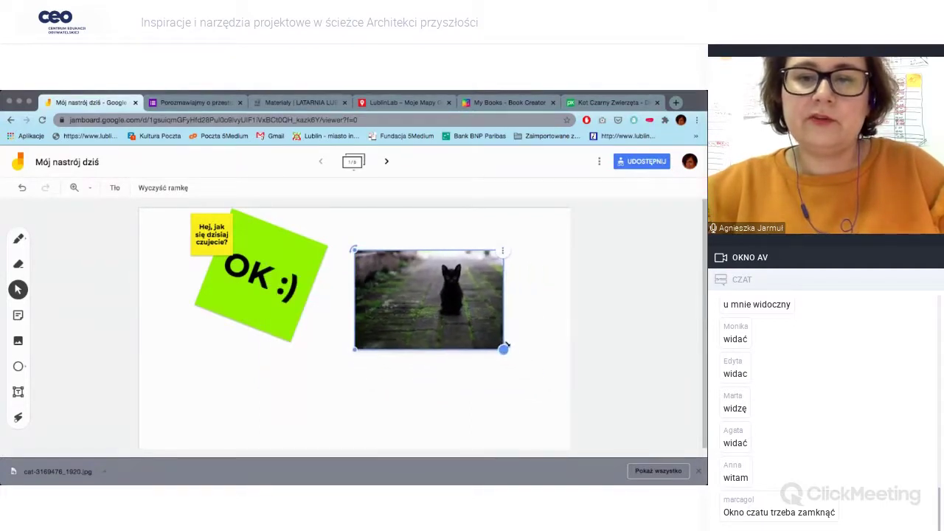
{"action": "left_click_drag", "start_coordinate": [440, 293], "coordinate": [448, 288]}
{"action": "key", "text": "Escape"}
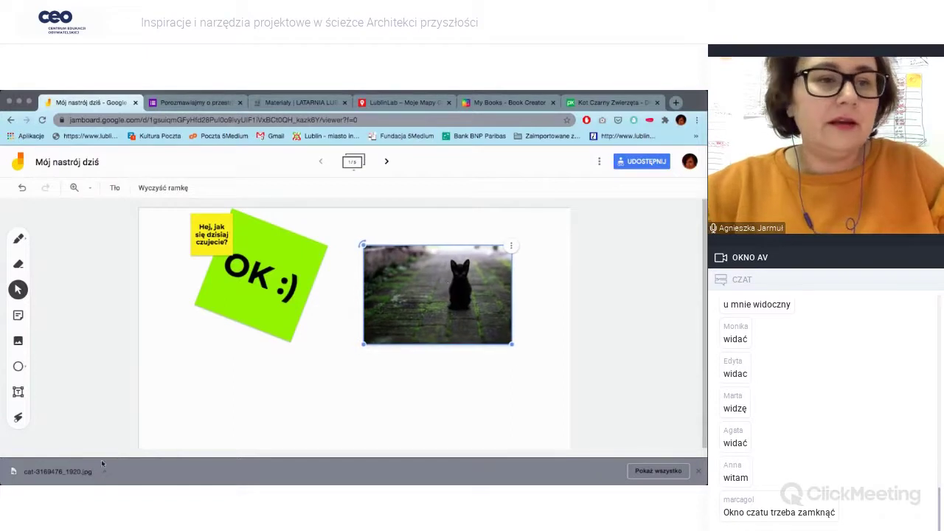
Draw a small rectangle on the empty area below the green OK :) note
{"action": "left_click", "coordinate": [18, 368]}
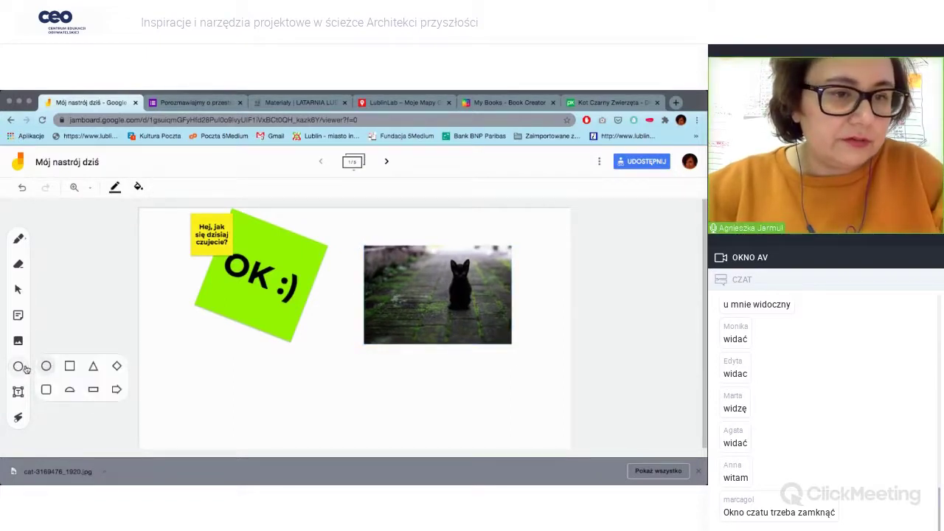
{"action": "left_click", "coordinate": [70, 366]}
{"action": "mouse_move", "coordinate": [169, 330]}
{"action": "left_mouse_down"}
{"action": "mouse_move", "coordinate": [214, 392]}
{"action": "mouse_move", "coordinate": [273, 402]}
{"action": "mouse_move", "coordinate": [228, 372]}
{"action": "left_mouse_up"}
{"action": "left_click", "coordinate": [99, 367]}
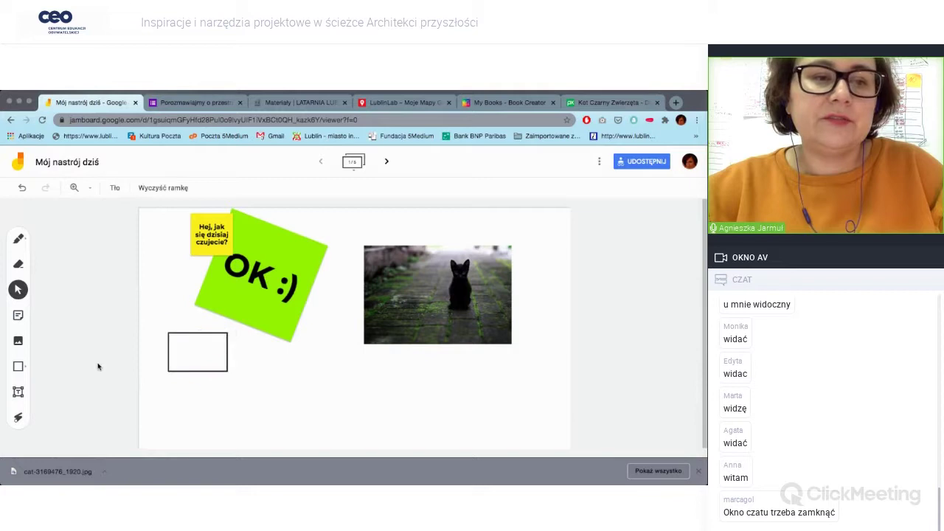
Look over the other shapes available for drawing, such as the arrow
{"action": "left_click", "coordinate": [19, 369]}
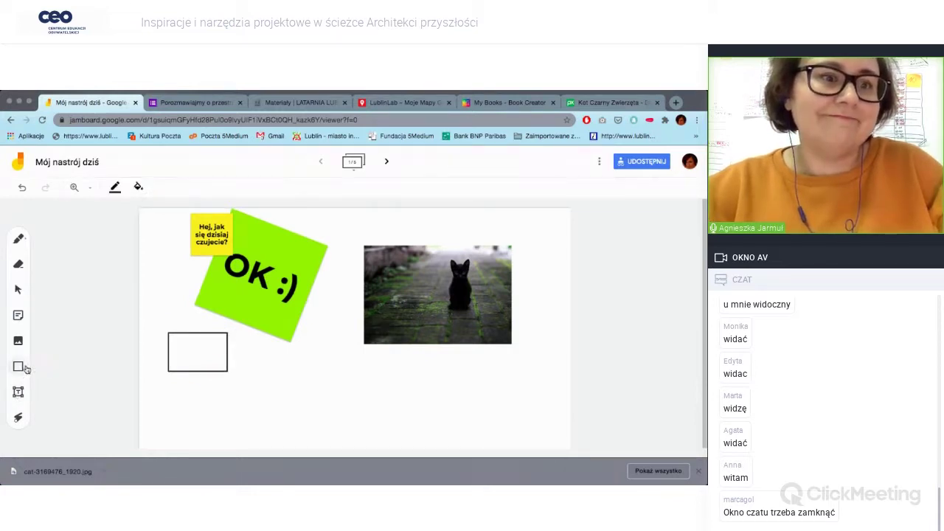
{"action": "left_click", "coordinate": [18, 368]}
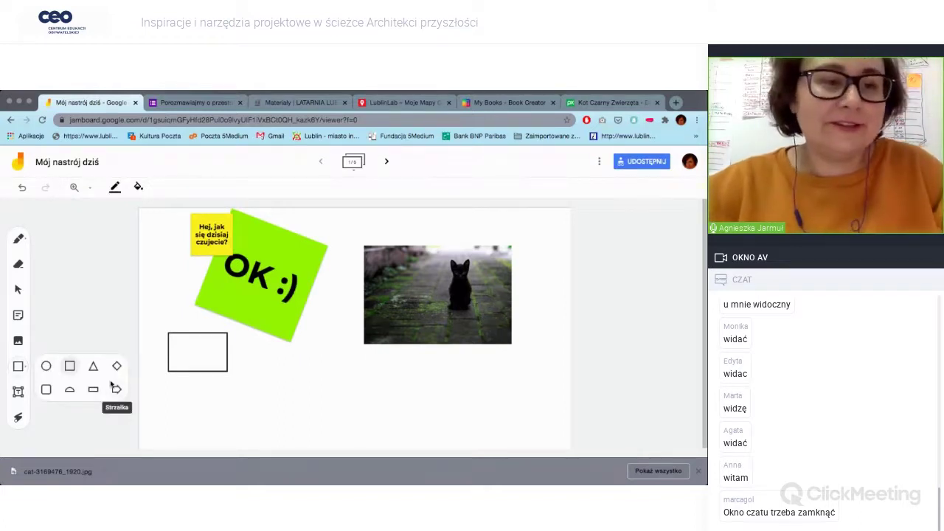
{"action": "left_click", "coordinate": [96, 324]}
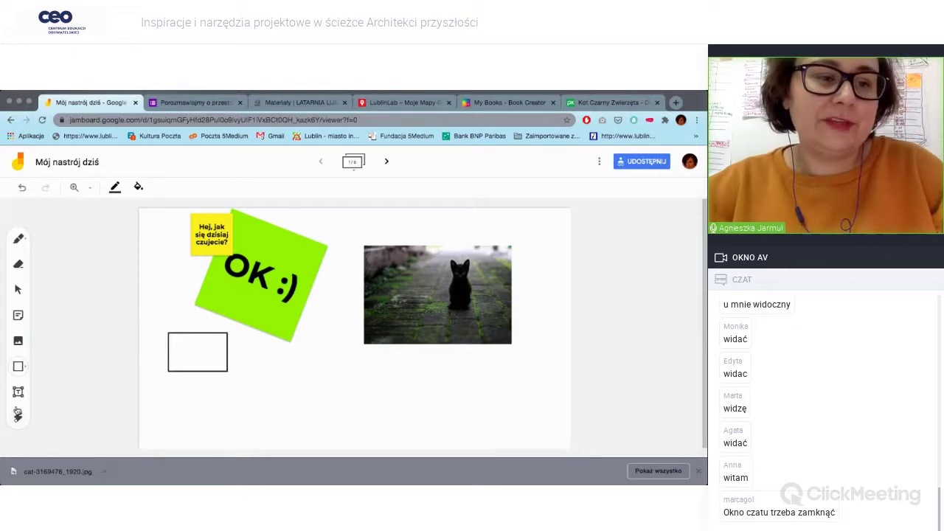
Circle the green OK :) note and point out the cat photo with the laser
{"action": "left_click", "coordinate": [18, 418]}
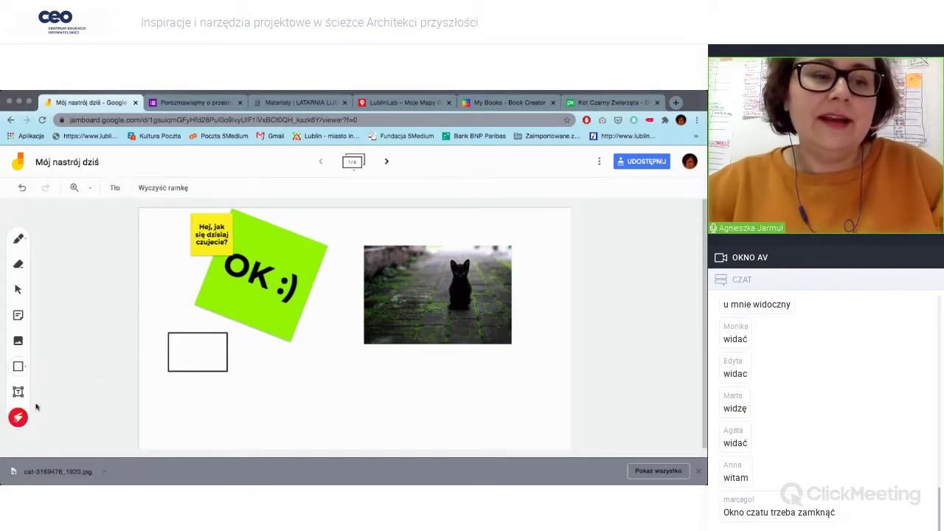
{"action": "mouse_move", "coordinate": [284, 349]}
{"action": "left_mouse_down"}
{"action": "mouse_move", "coordinate": [234, 298]}
{"action": "mouse_move", "coordinate": [254, 325]}
{"action": "mouse_move", "coordinate": [171, 363]}
{"action": "left_mouse_up"}
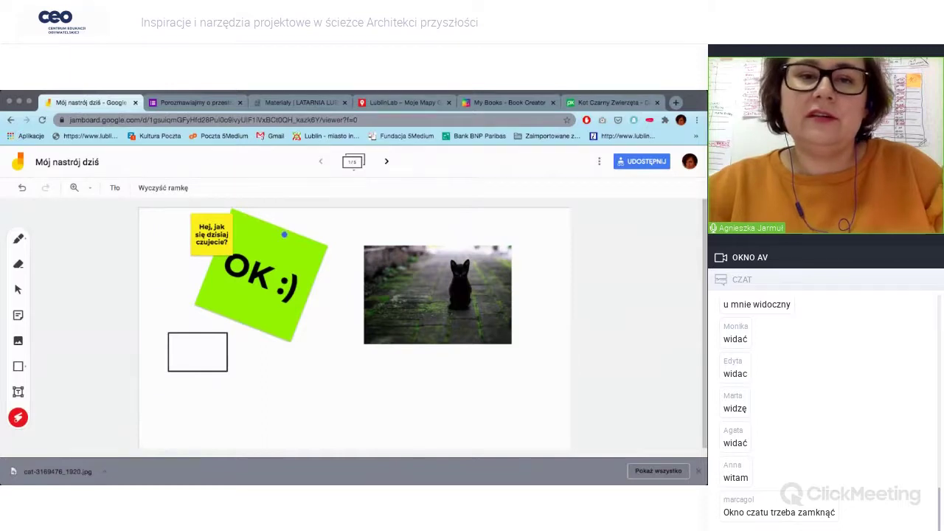
{"action": "mouse_move", "coordinate": [200, 269]}
{"action": "left_mouse_down"}
{"action": "mouse_move", "coordinate": [281, 221]}
{"action": "mouse_move", "coordinate": [214, 229]}
{"action": "mouse_move", "coordinate": [222, 299]}
{"action": "left_mouse_up"}
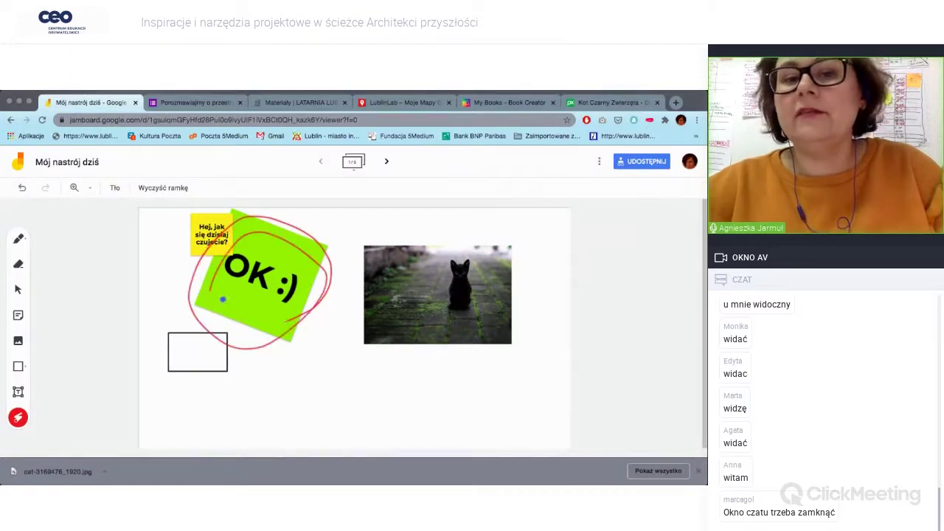
{"action": "mouse_move", "coordinate": [483, 232]}
{"action": "left_mouse_down"}
{"action": "mouse_move", "coordinate": [453, 238]}
{"action": "mouse_move", "coordinate": [485, 361]}
{"action": "left_mouse_up"}
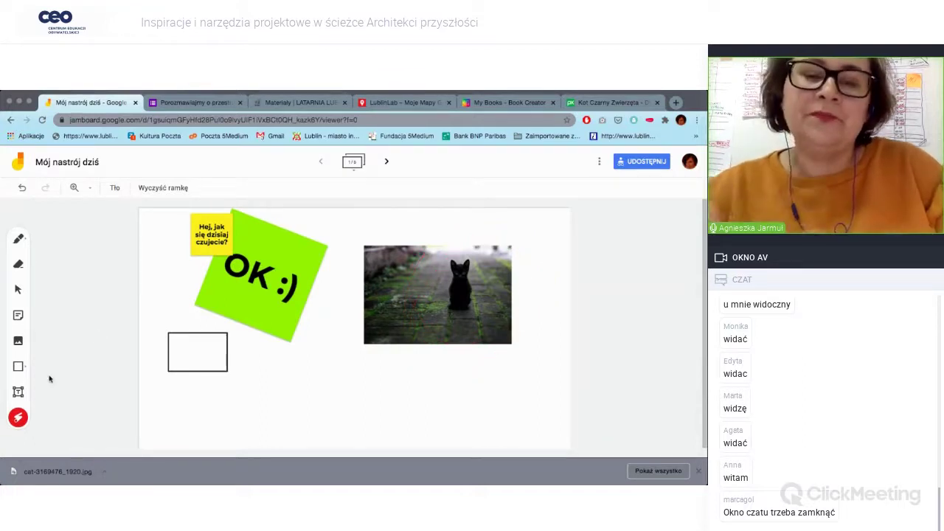
Add a text box reading "bhbkjnkjnn kjnjkn" below the green note and widen it to fit one line
{"action": "left_click", "coordinate": [17, 391]}
{"action": "left_click", "coordinate": [255, 343]}
{"action": "type", "text": "bhbkjnkjnn"}
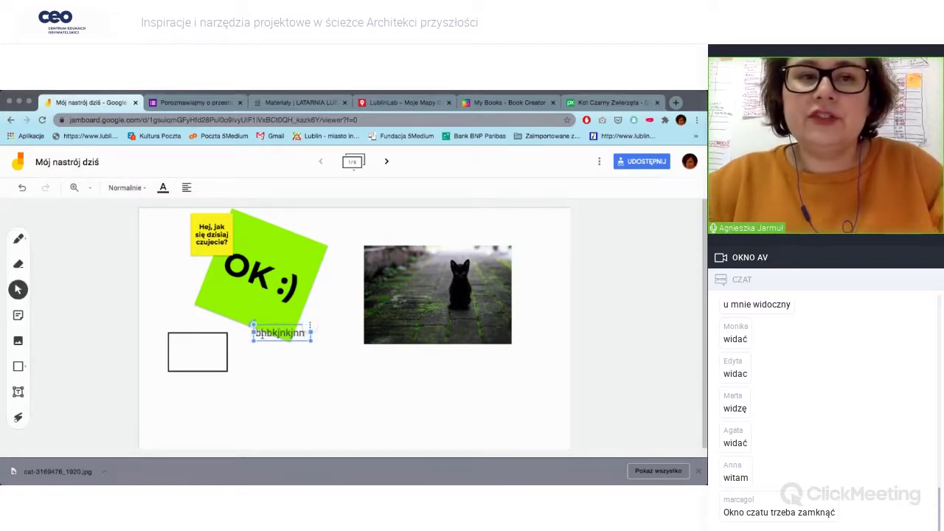
{"action": "type", "text": " kjnjkn"}
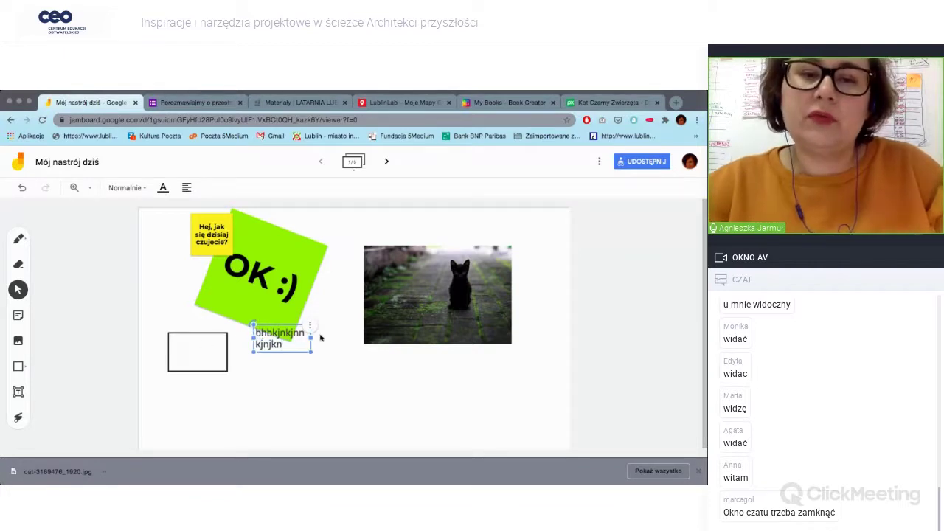
{"action": "left_click_drag", "start_coordinate": [311, 338], "coordinate": [374, 337]}
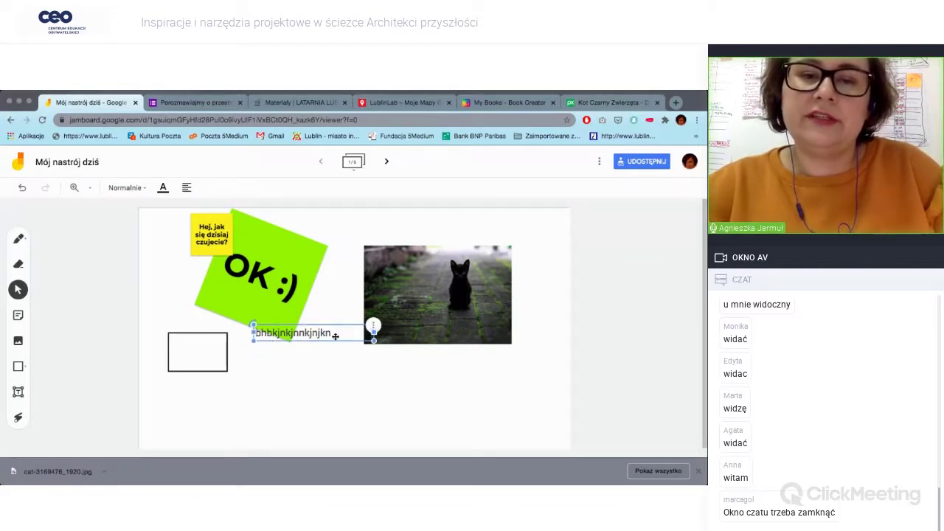
Colour the sample text red and apply the Tytuł text style to it
{"action": "double_click", "coordinate": [329, 333]}
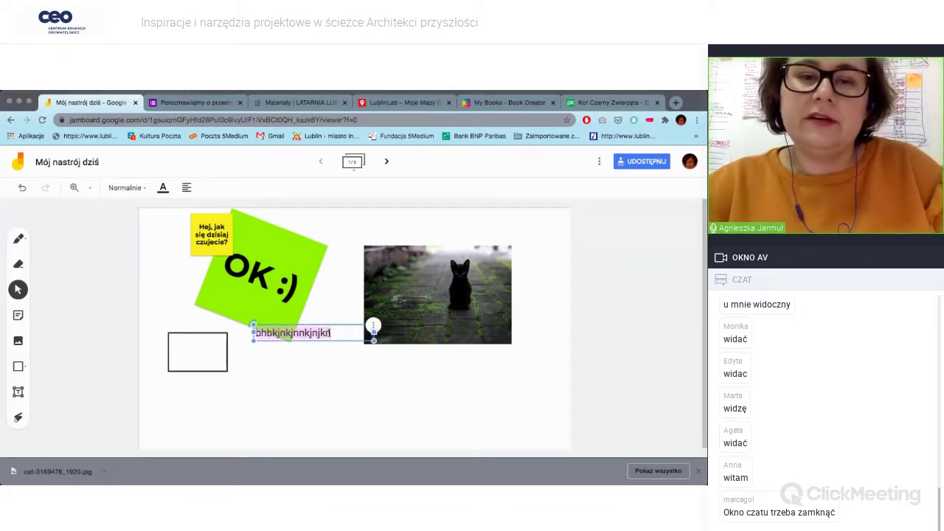
{"action": "left_click", "coordinate": [163, 187]}
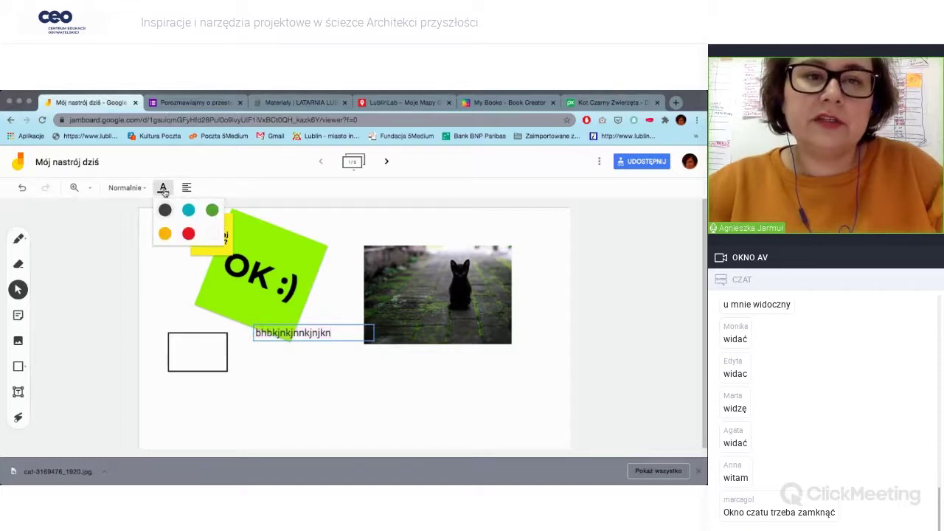
{"action": "left_click", "coordinate": [188, 234]}
{"action": "left_click", "coordinate": [127, 187]}
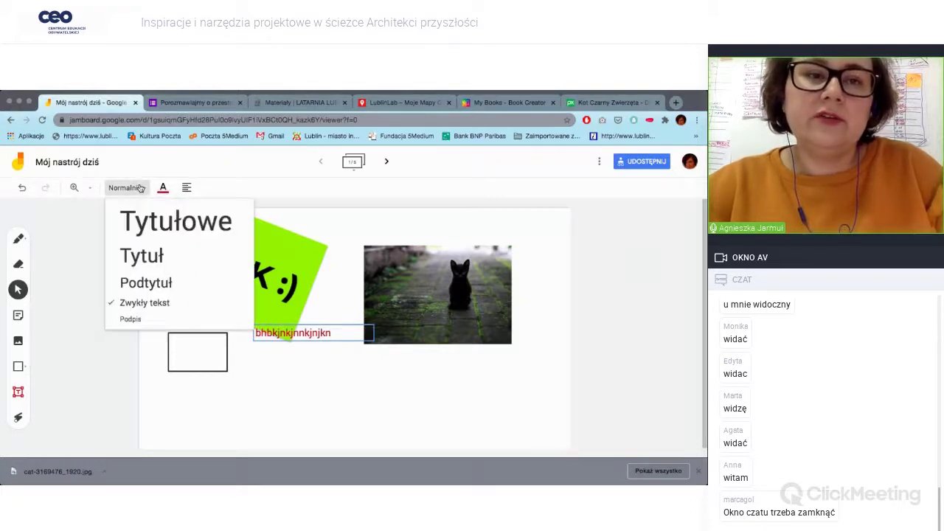
{"action": "left_click", "coordinate": [140, 267]}
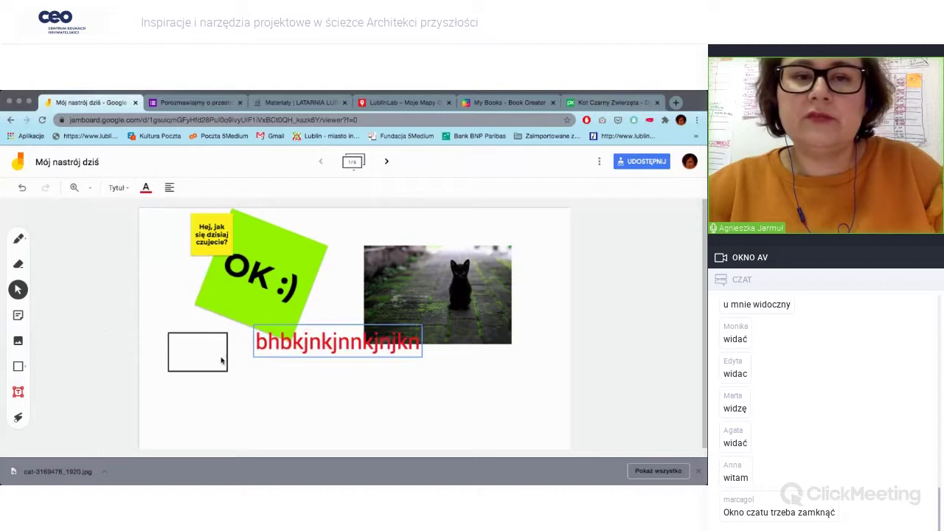
Centre-align the red text and move it to the empty area below the cat photo
{"action": "left_click", "coordinate": [169, 188]}
{"action": "left_click", "coordinate": [193, 211]}
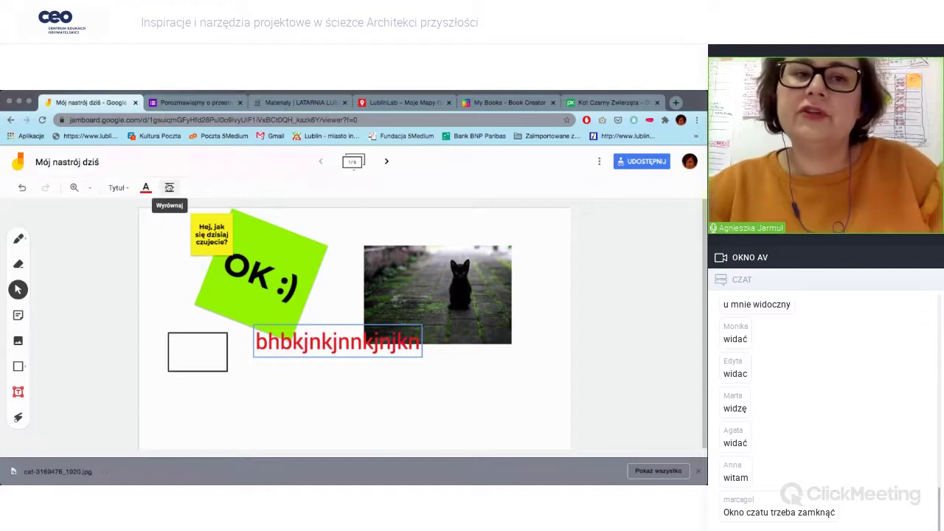
{"action": "left_click_drag", "start_coordinate": [338, 344], "coordinate": [354, 404]}
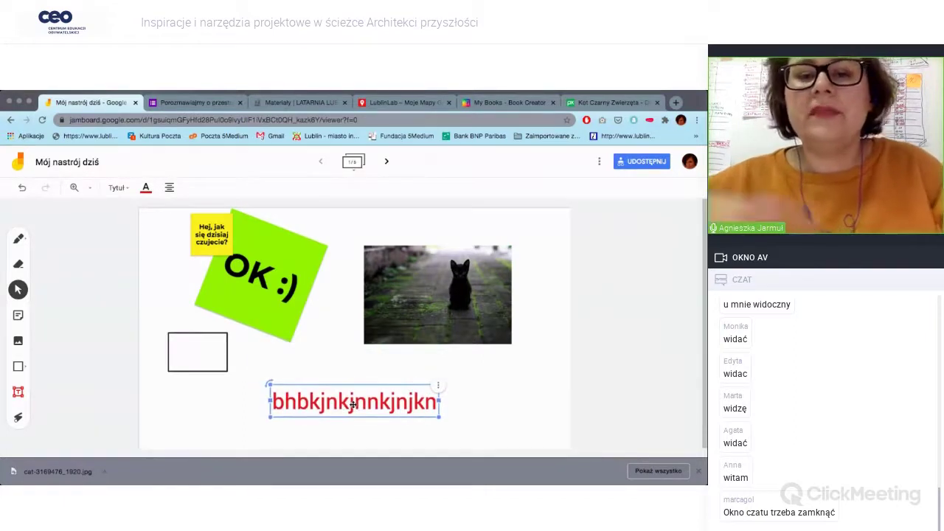
{"action": "left_click", "coordinate": [170, 188]}
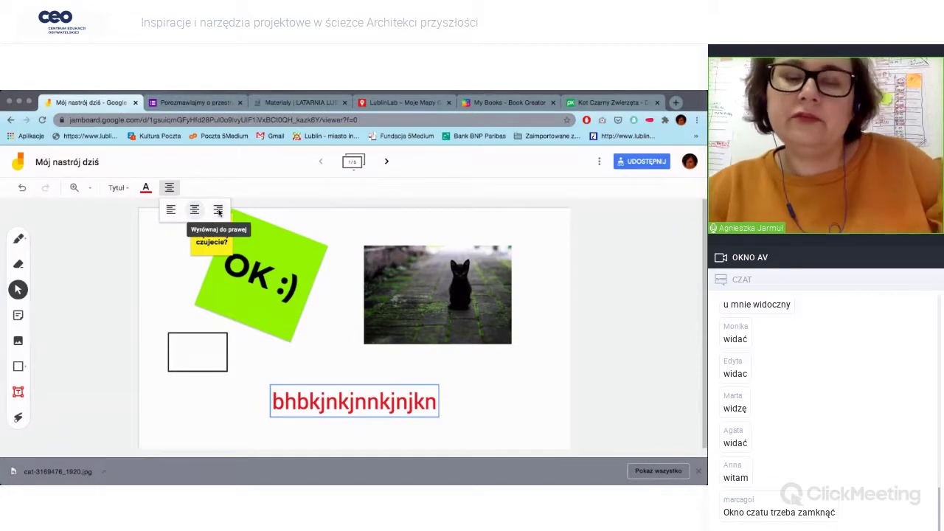
{"action": "left_click", "coordinate": [312, 342]}
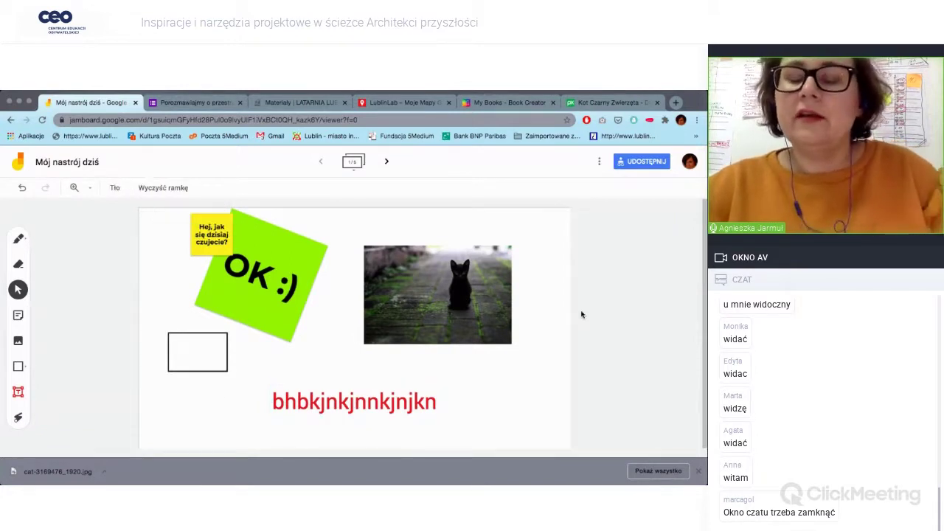
Clear all content from the board's first frame
{"action": "left_click", "coordinate": [162, 188]}
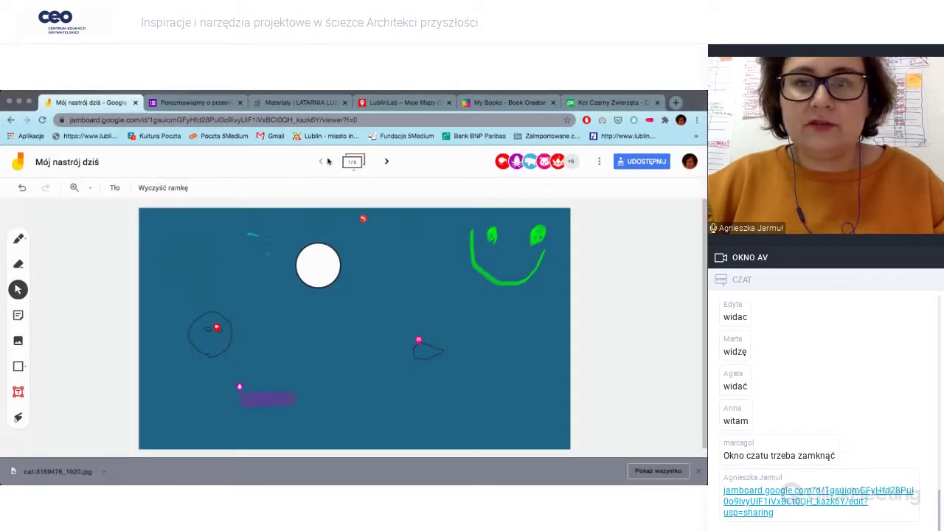
Browse the board's first four frames to examine what the participants are adding, and return to the first frame
{"action": "left_click", "coordinate": [388, 162]}
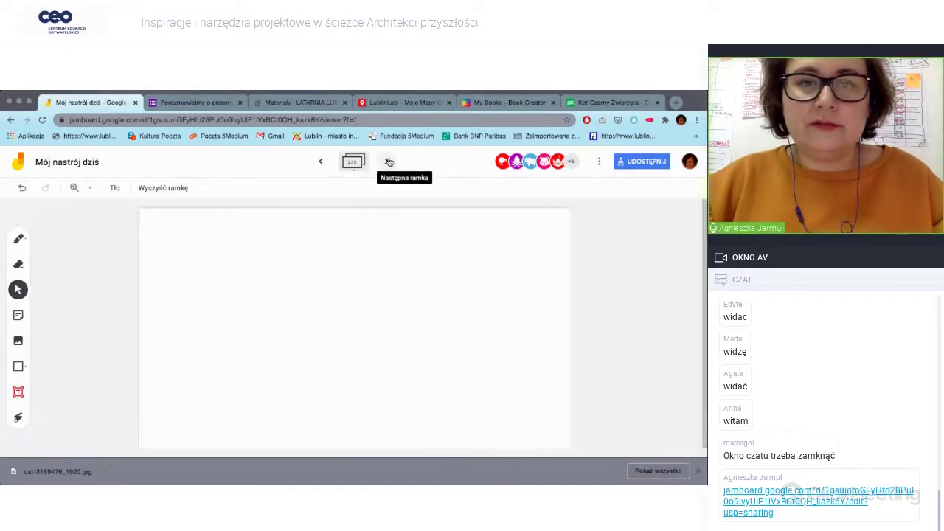
{"action": "left_click", "coordinate": [321, 162]}
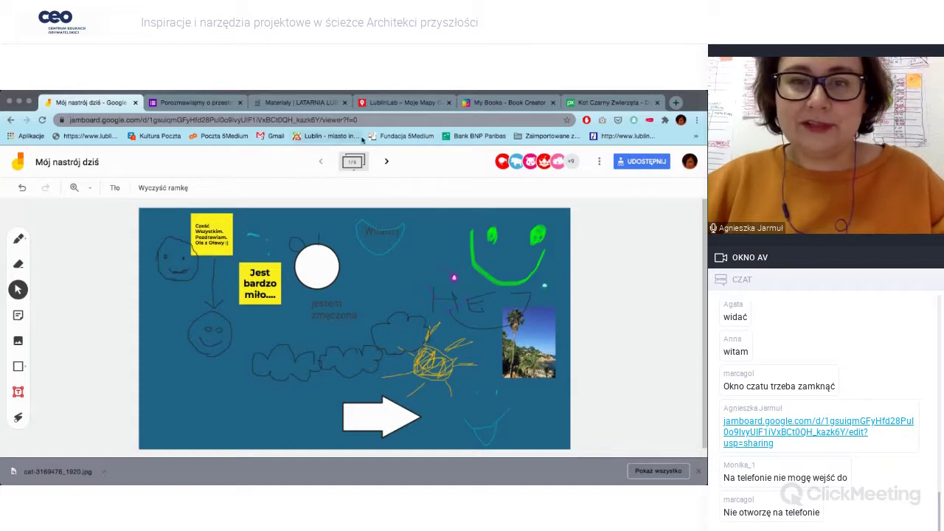
{"action": "left_click", "coordinate": [386, 162]}
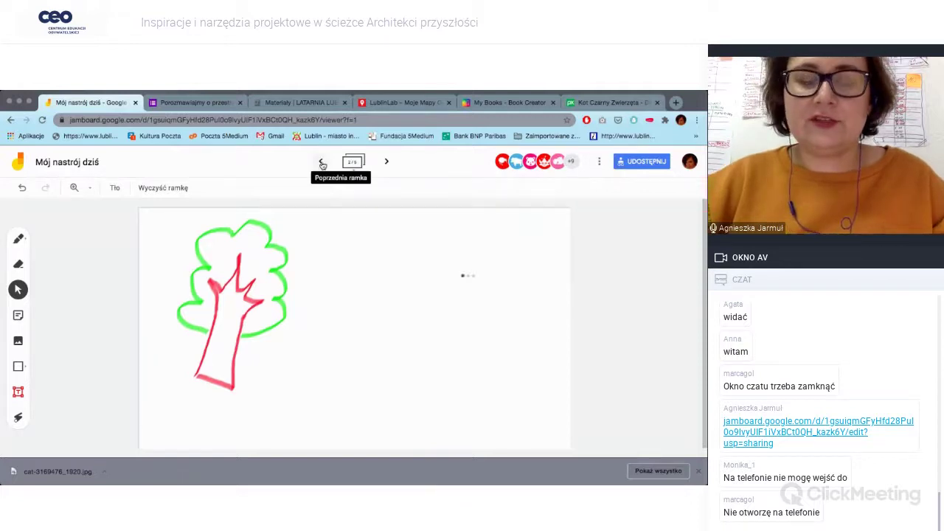
{"action": "left_click", "coordinate": [385, 163]}
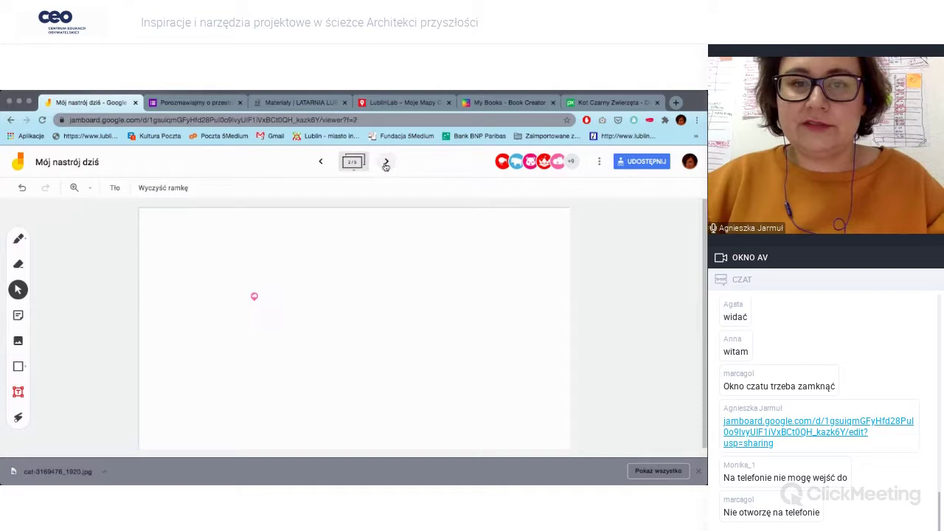
{"action": "left_click", "coordinate": [385, 165]}
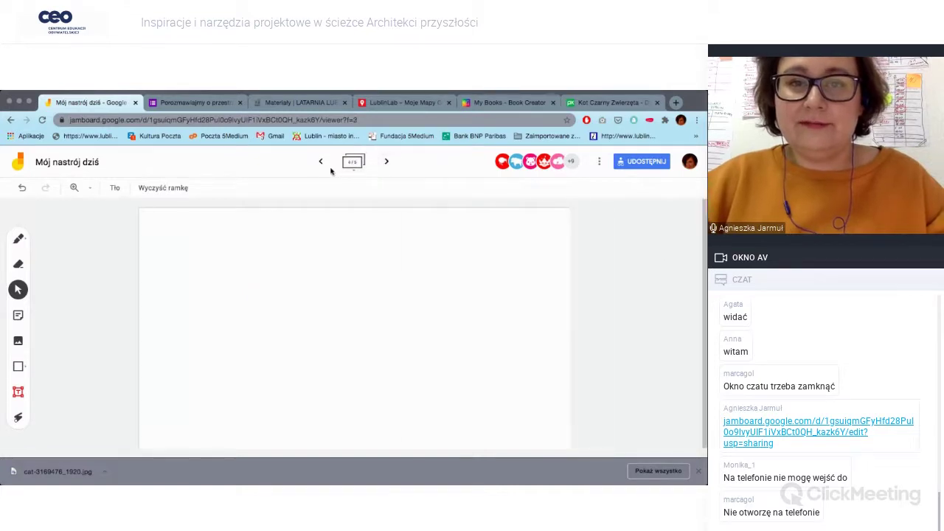
{"action": "left_click", "coordinate": [322, 161]}
{"action": "left_click", "coordinate": [322, 162]}
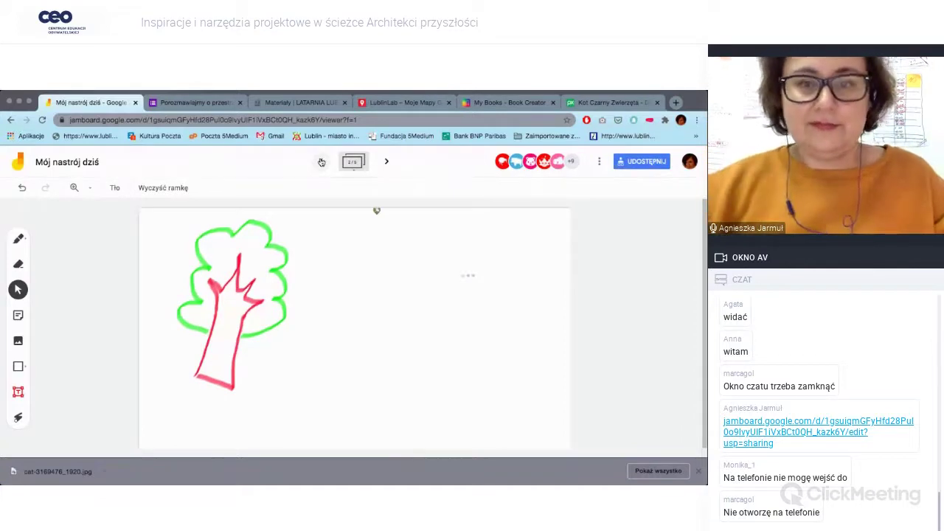
{"action": "left_click", "coordinate": [322, 162]}
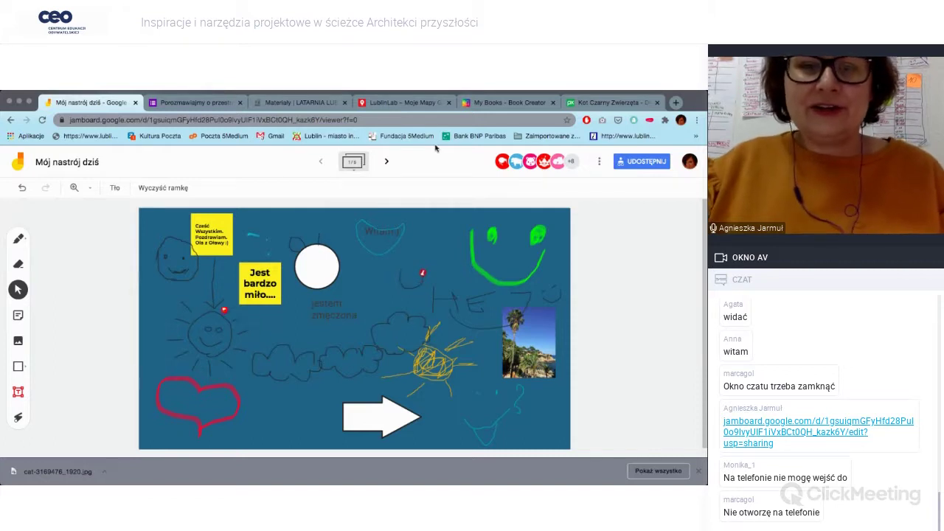
View the tree drawing on the board's second frame and go back to the first frame
{"action": "left_click", "coordinate": [387, 162]}
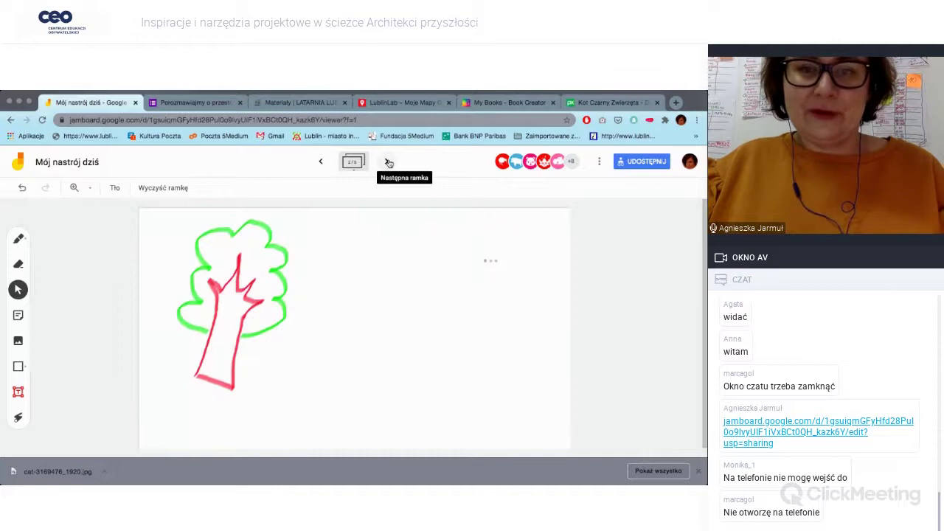
{"action": "left_click", "coordinate": [319, 163]}
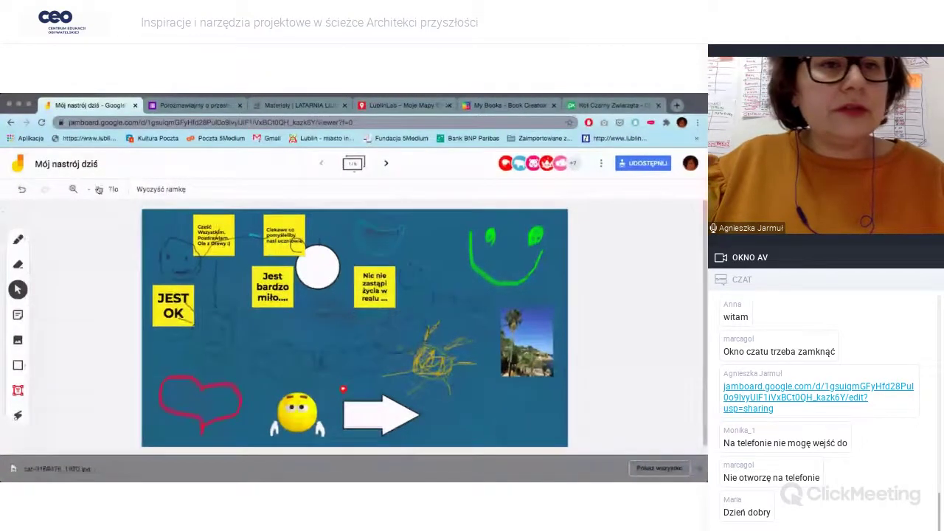
Go to the list of recent Jams, reopen the Mój nastrój dziś board and display its additional actions
{"action": "left_click", "coordinate": [18, 168]}
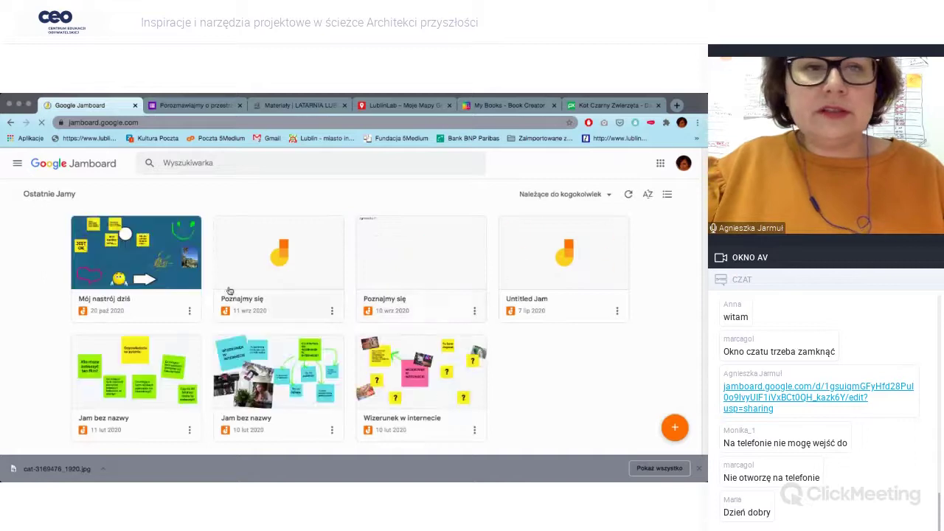
{"action": "left_click", "coordinate": [174, 252]}
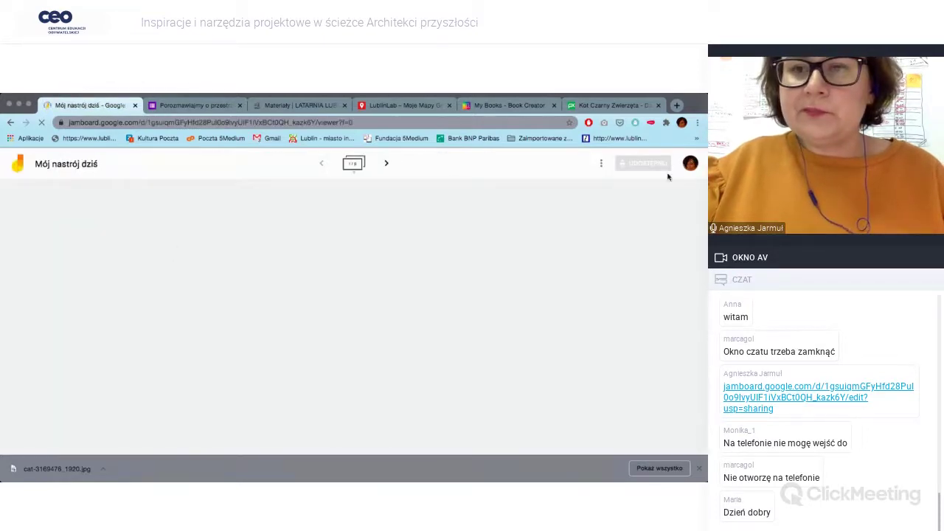
{"action": "left_click", "coordinate": [601, 163]}
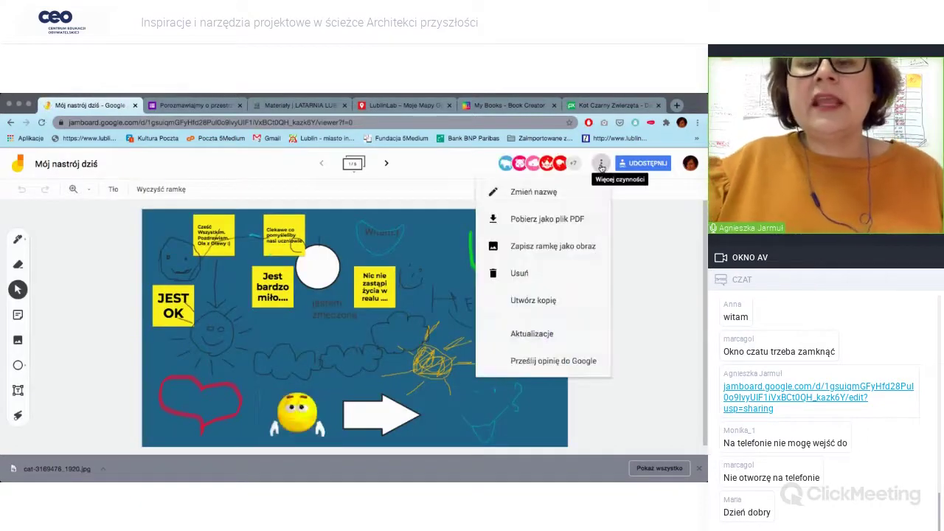
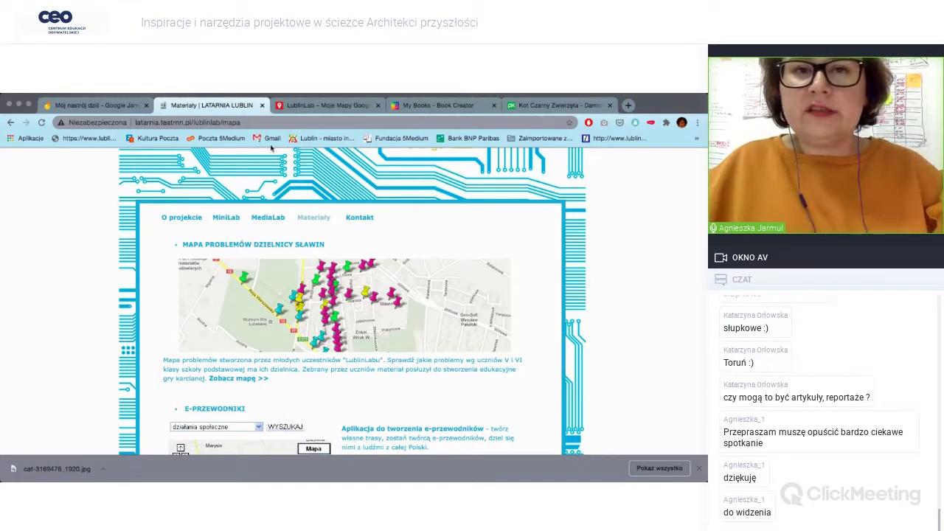
Switch to the LublinLab map in Google My Maps and read the Zaniedbane boiska and cyan Brak skateparku markers' descriptions
{"action": "left_click", "coordinate": [302, 106]}
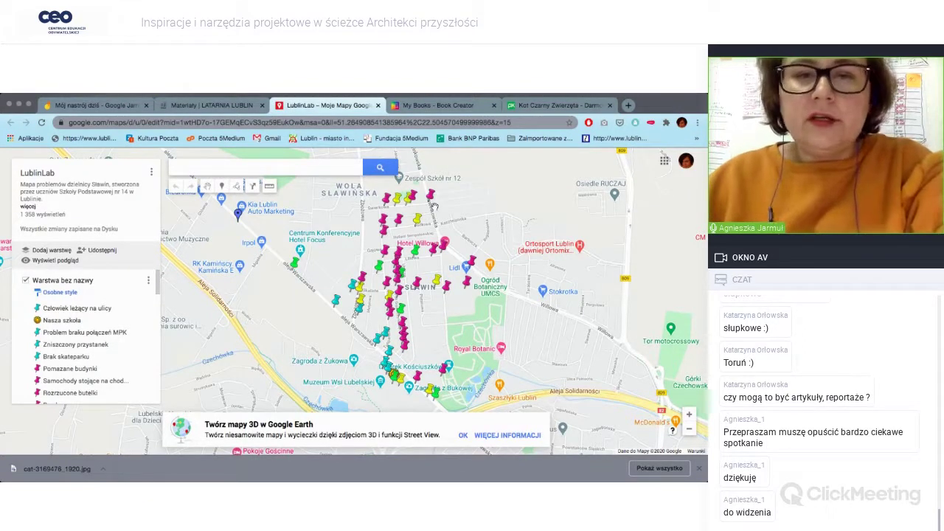
{"action": "left_click", "coordinate": [447, 287]}
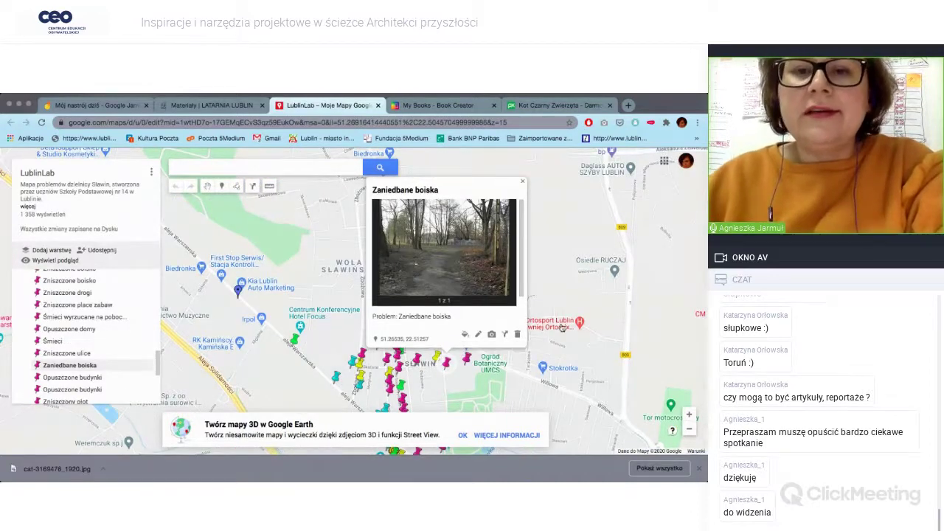
{"action": "left_click", "coordinate": [338, 377]}
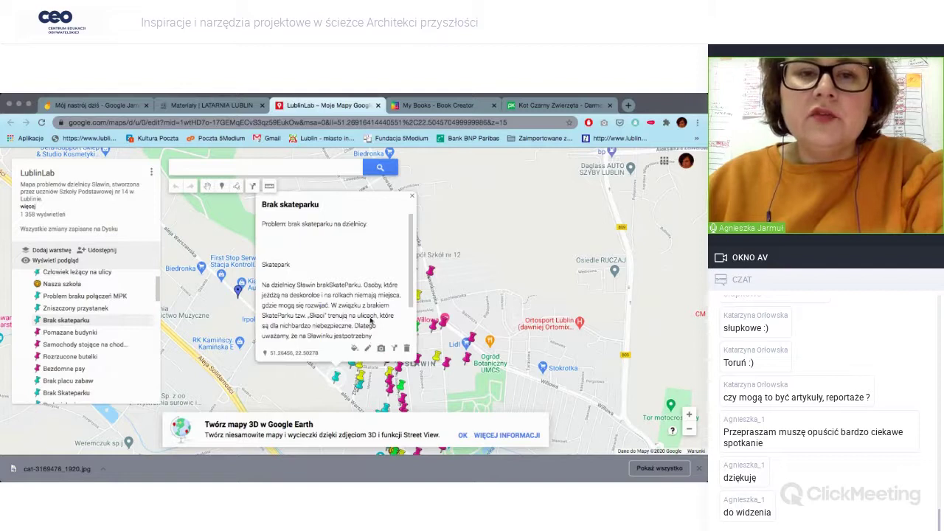
{"action": "scroll", "coordinate": [371, 301], "scroll_direction": "down", "scroll_amount": 2}
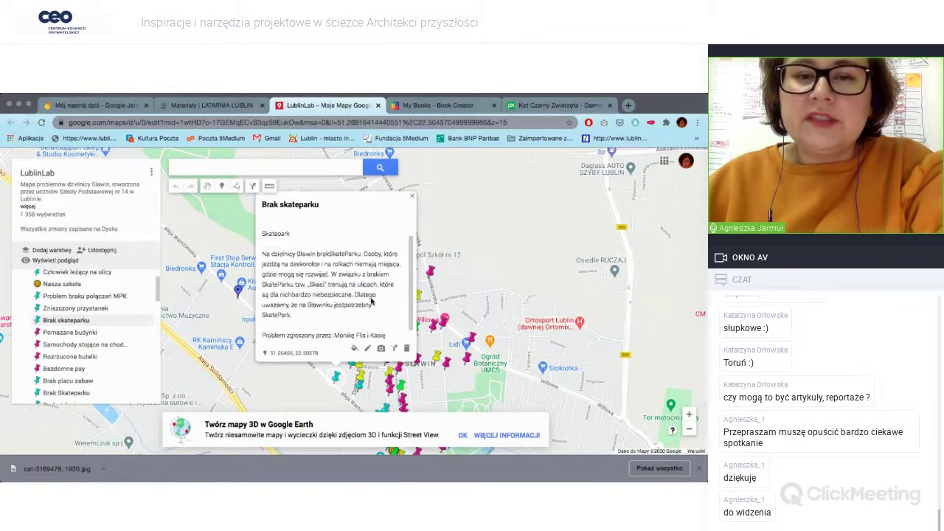
{"action": "scroll", "coordinate": [371, 301], "scroll_direction": "down", "scroll_amount": 1}
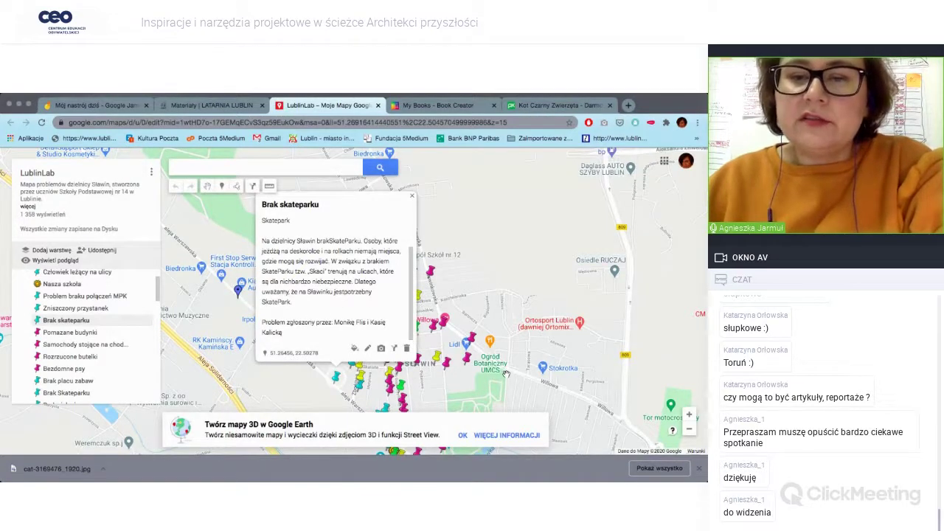
View the details of the Brak Skateparku, Duży ruch uliczny and Opuszczone budynki markers on the map
{"action": "left_click_drag", "start_coordinate": [506, 374], "coordinate": [513, 317]}
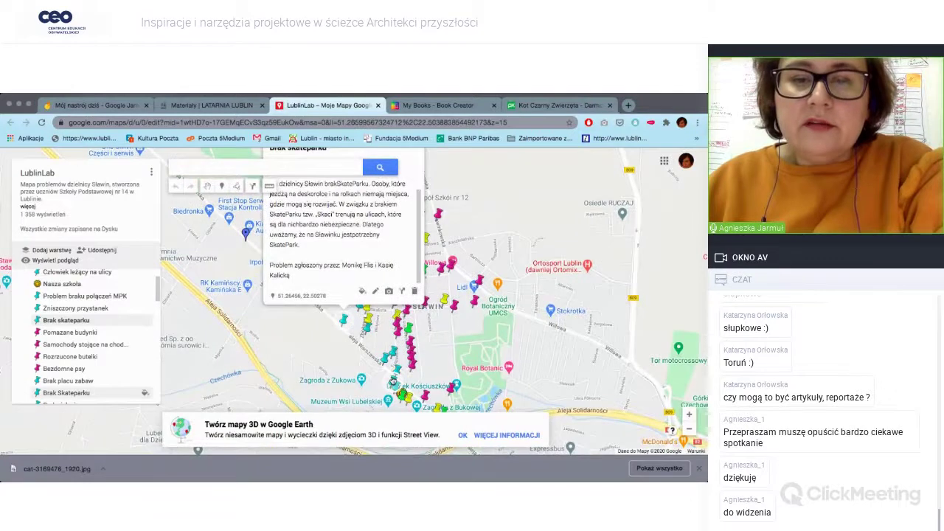
{"action": "left_click", "coordinate": [393, 380]}
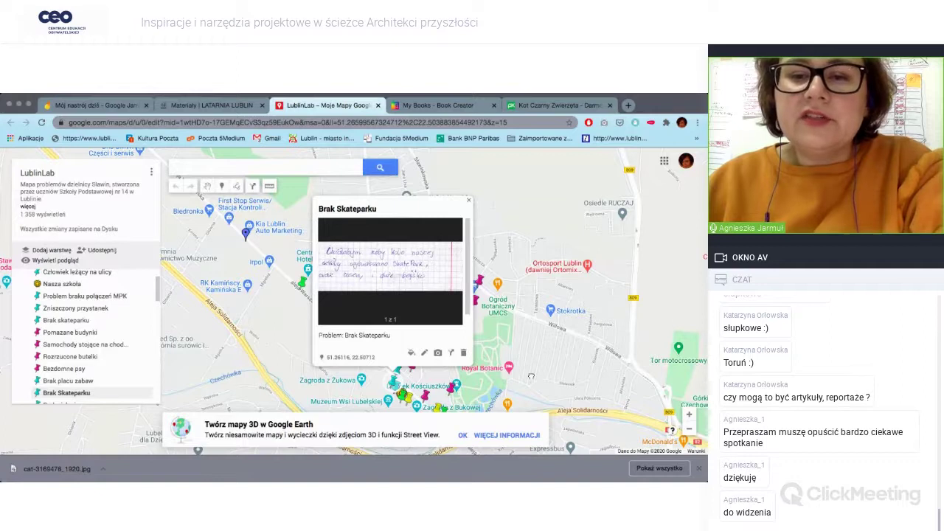
{"action": "left_click_drag", "start_coordinate": [533, 380], "coordinate": [530, 368]}
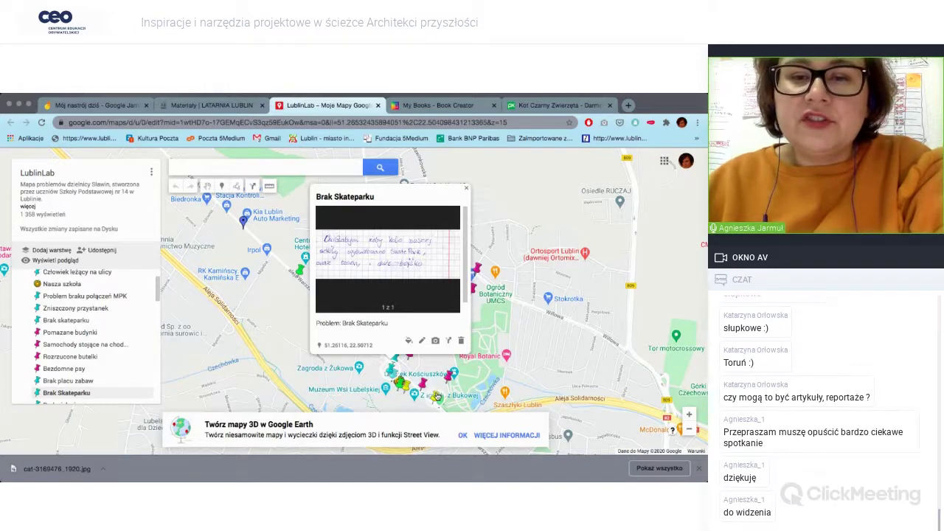
{"action": "left_click", "coordinate": [437, 397]}
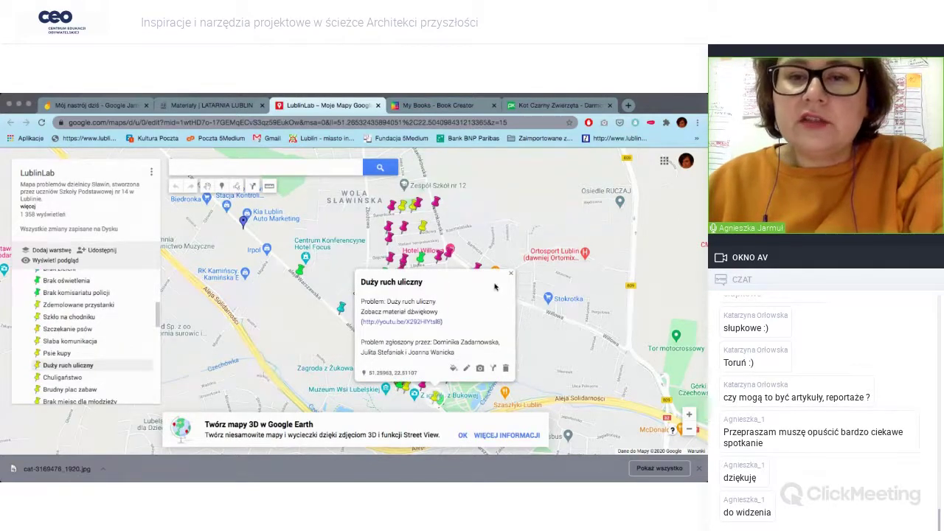
{"action": "left_click", "coordinate": [450, 255]}
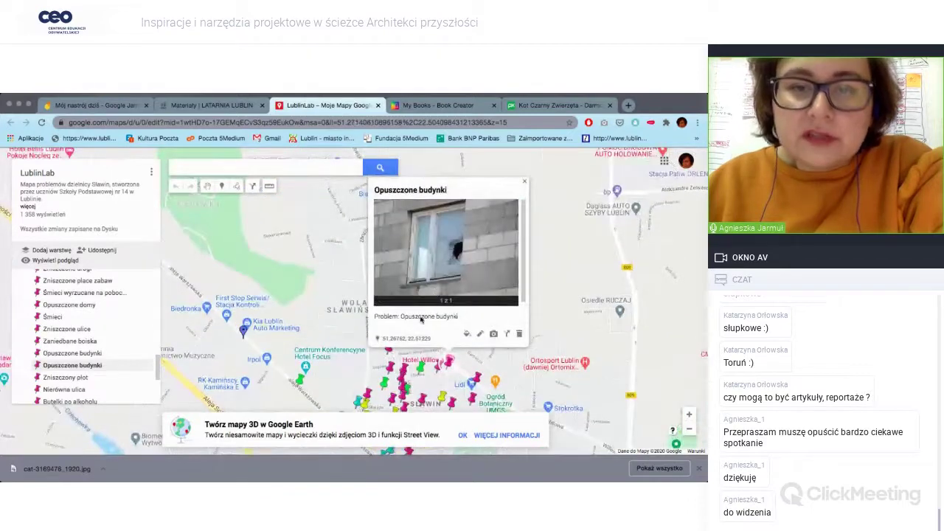
Look through the problem entries in the map's marker list, down to its end
{"action": "left_click_drag", "start_coordinate": [517, 372], "coordinate": [522, 316]}
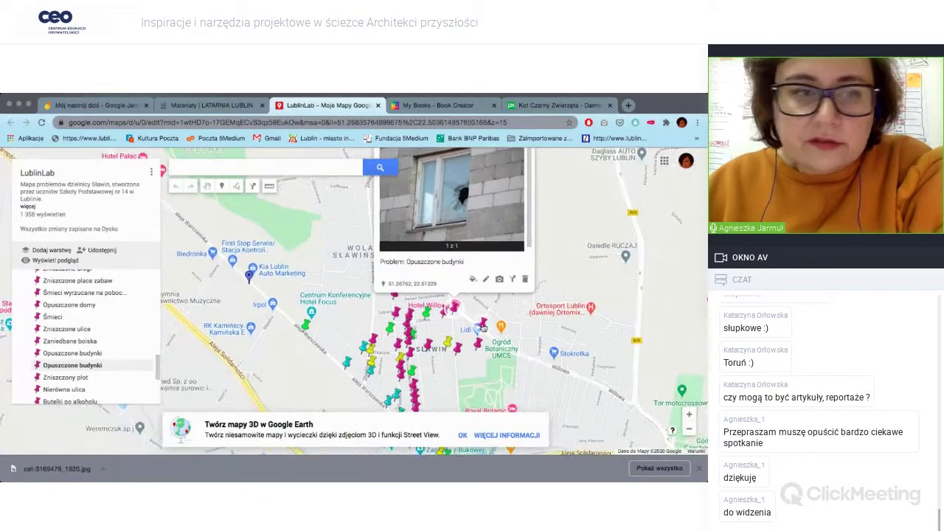
{"action": "scroll", "coordinate": [95, 332], "scroll_direction": "up", "scroll_amount": 5}
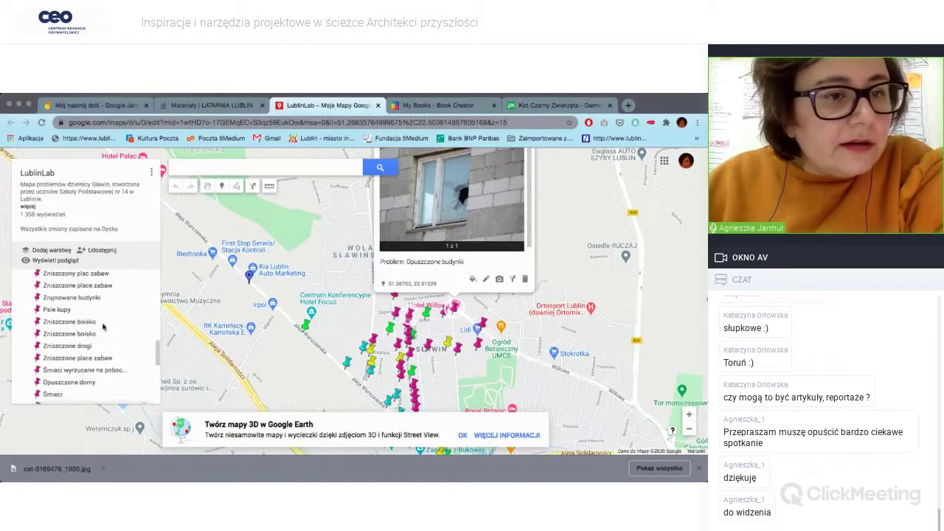
{"action": "scroll", "coordinate": [103, 327], "scroll_direction": "up", "scroll_amount": 2}
{"action": "scroll", "coordinate": [103, 327], "scroll_direction": "down", "scroll_amount": 3}
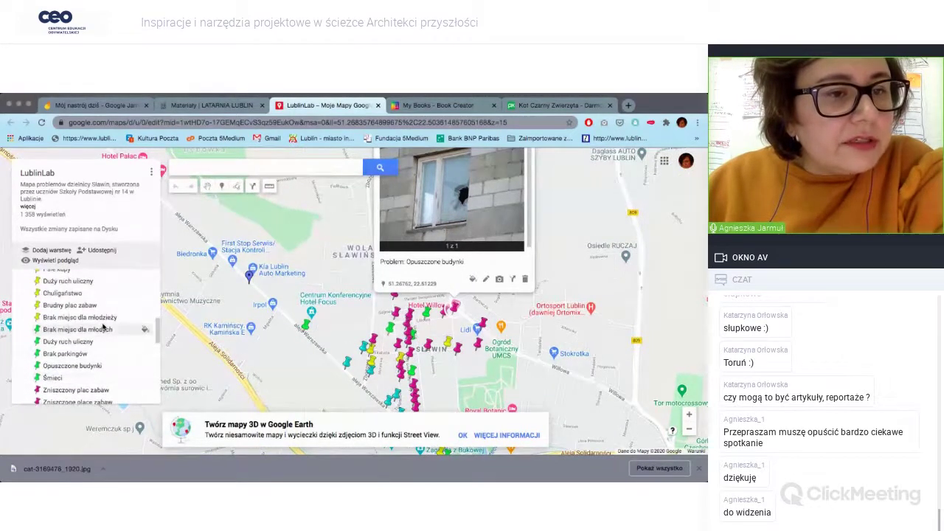
{"action": "scroll", "coordinate": [103, 327], "scroll_direction": "down", "scroll_amount": 5}
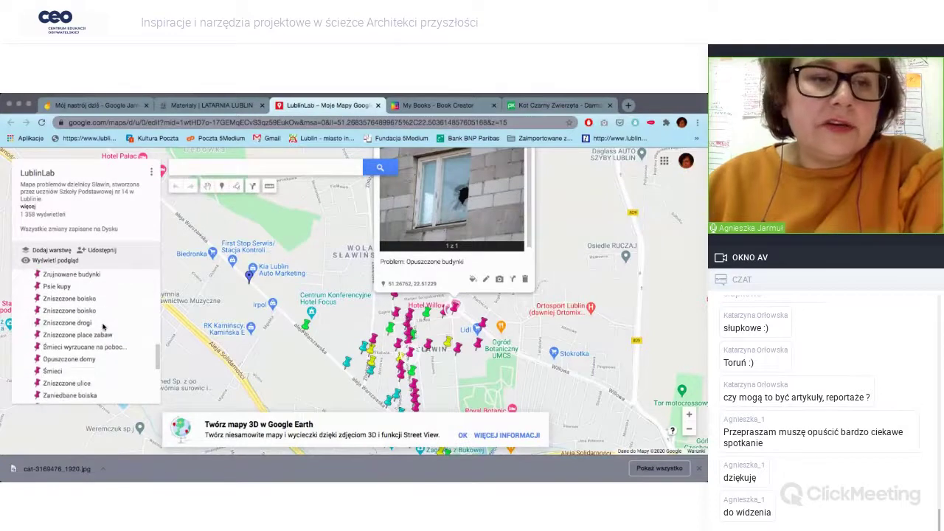
{"action": "scroll", "coordinate": [103, 327], "scroll_direction": "down", "scroll_amount": 2}
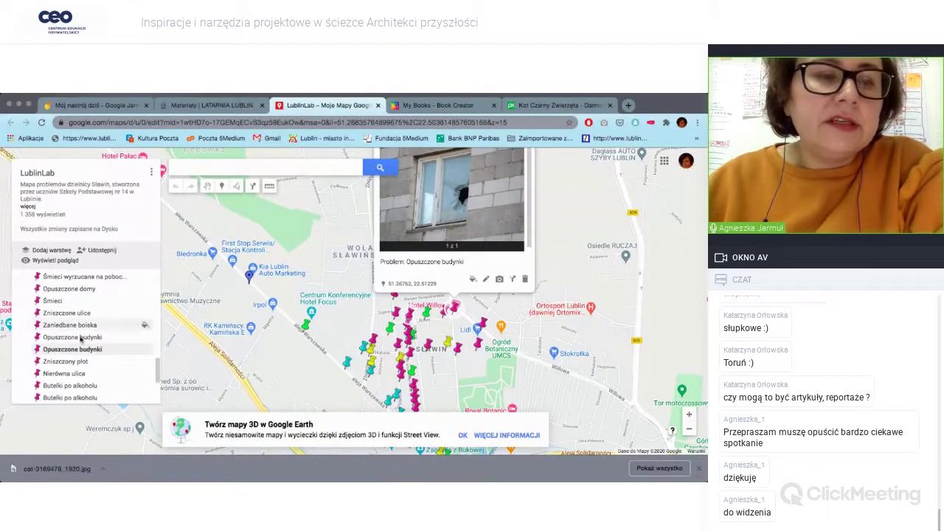
{"action": "scroll", "coordinate": [76, 360], "scroll_direction": "down", "scroll_amount": 3}
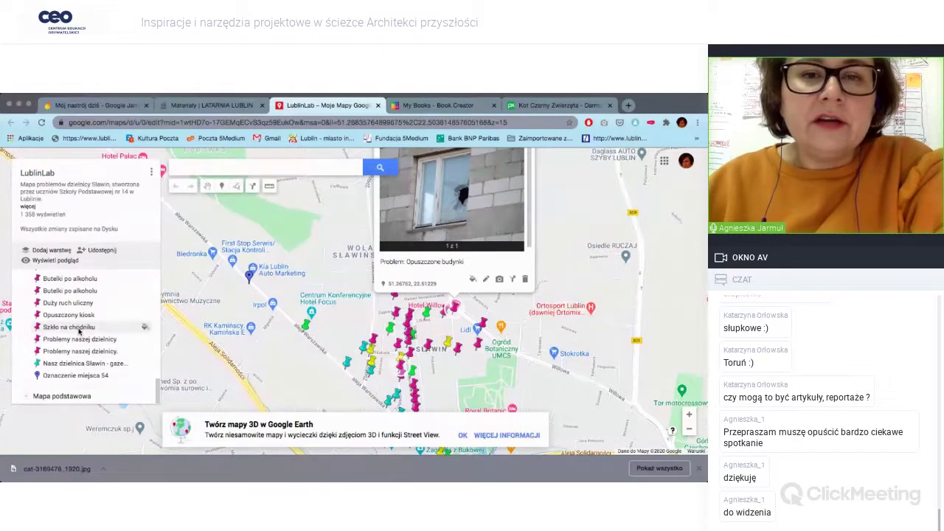
View the Szkło na chodniku, Opuszczony kiosk, both Butelki po alkoholu and Nierówna ulica entries from the marker list
{"action": "left_click", "coordinate": [70, 327]}
{"action": "left_click", "coordinate": [78, 315]}
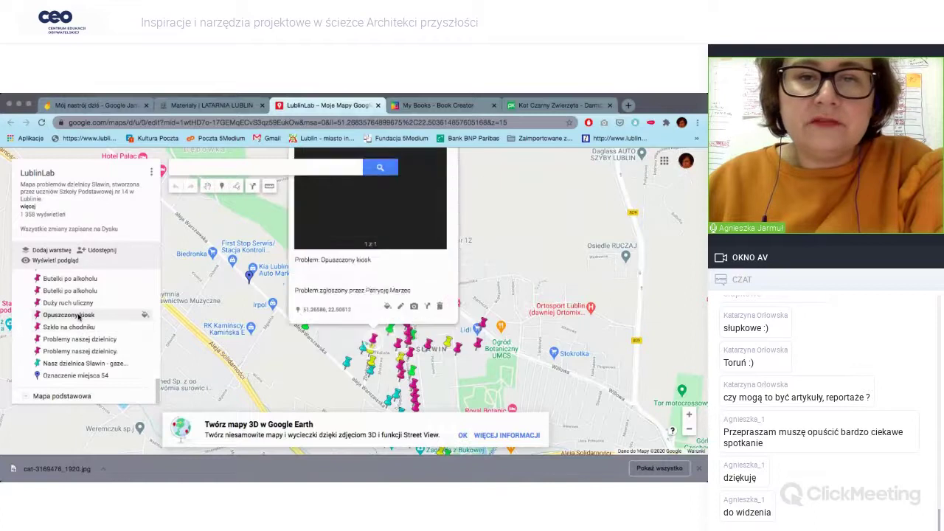
{"action": "left_click", "coordinate": [77, 293]}
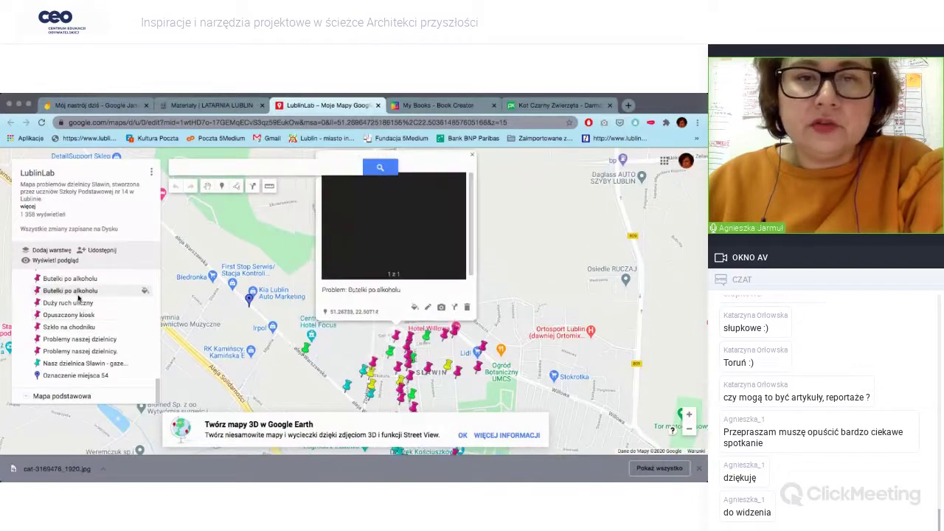
{"action": "left_click", "coordinate": [72, 291]}
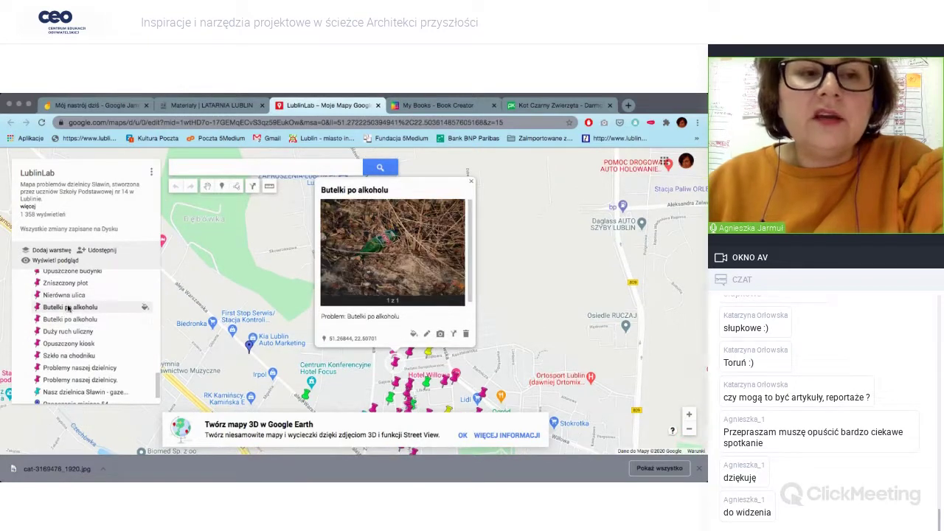
{"action": "left_click", "coordinate": [66, 296]}
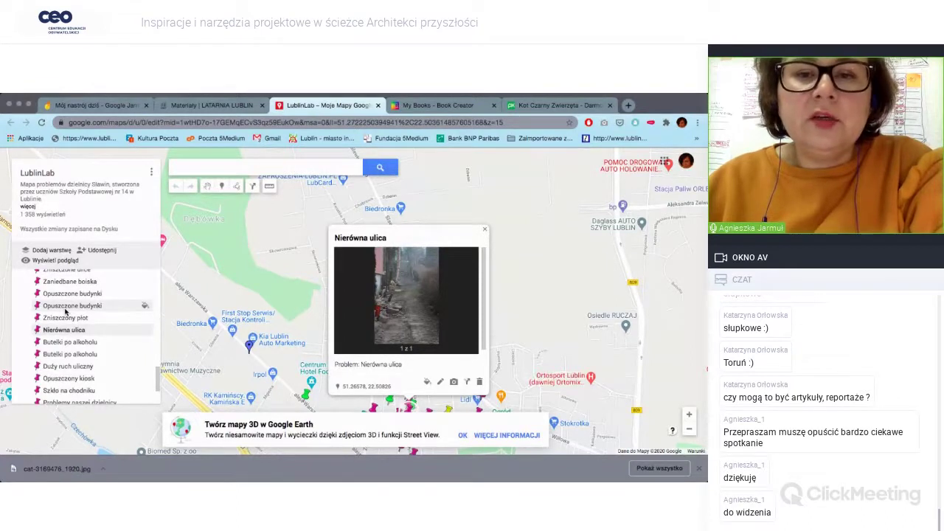
View the photos of the Opuszczone domy, Zniszczone boisko, Psie kupy and Zniszczone place zabaw entries
{"action": "left_click", "coordinate": [65, 313]}
{"action": "left_click", "coordinate": [67, 316]}
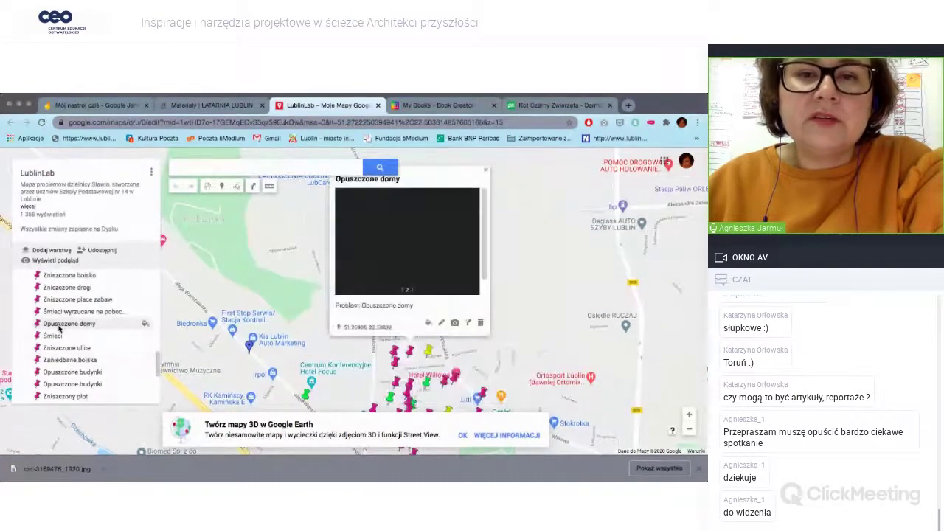
{"action": "scroll", "coordinate": [69, 317], "scroll_direction": "up", "scroll_amount": 1}
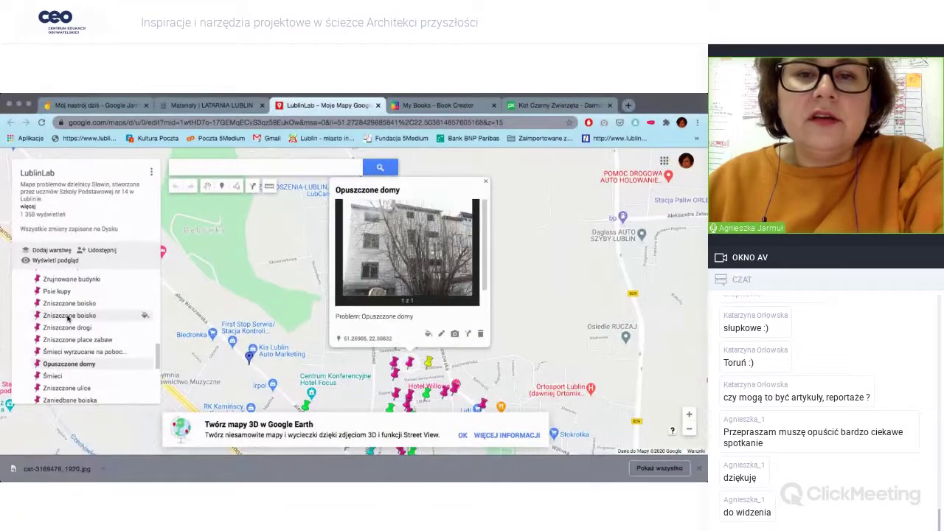
{"action": "left_click", "coordinate": [69, 316]}
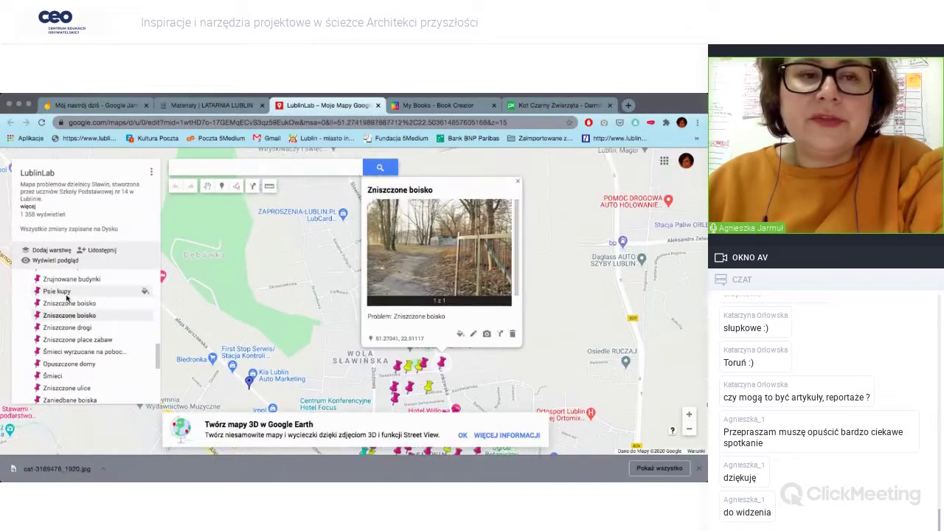
{"action": "left_click", "coordinate": [66, 293]}
{"action": "scroll", "coordinate": [65, 306], "scroll_direction": "up", "scroll_amount": 3}
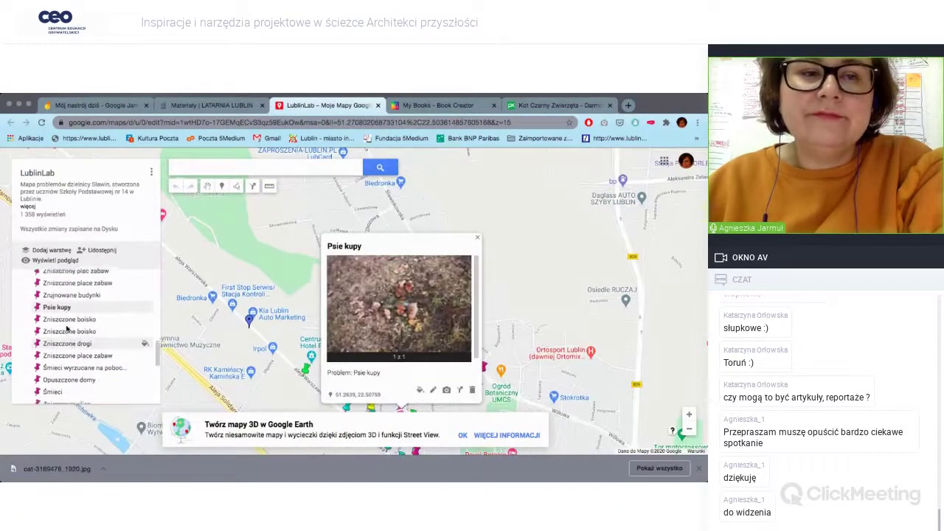
{"action": "left_click", "coordinate": [65, 298]}
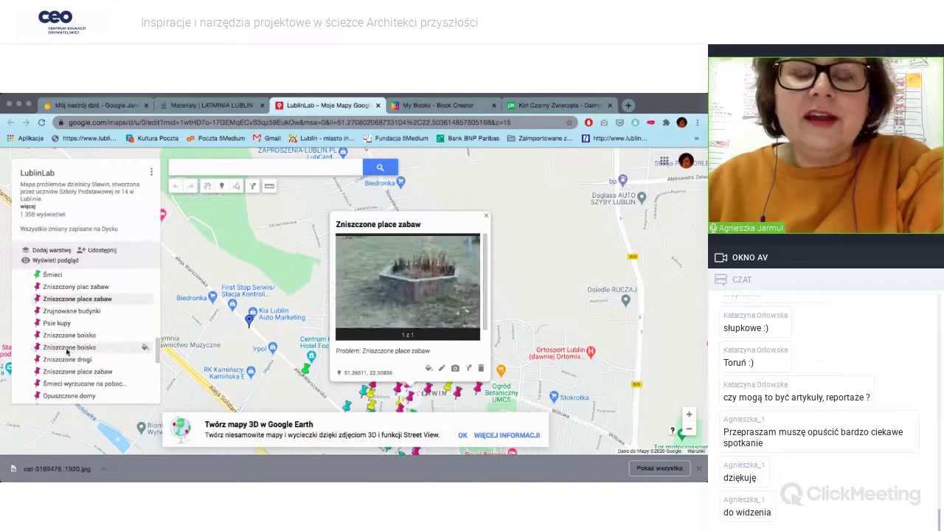
Open the green Opuszczone budynki entry, play the beginning of its attached video and pause it
{"action": "scroll", "coordinate": [68, 350], "scroll_direction": "up", "scroll_amount": 5}
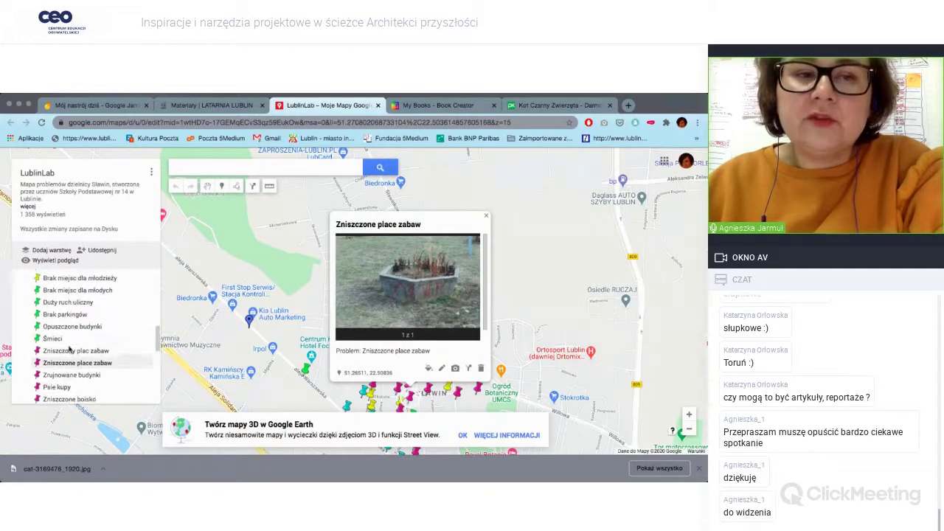
{"action": "left_click", "coordinate": [69, 327]}
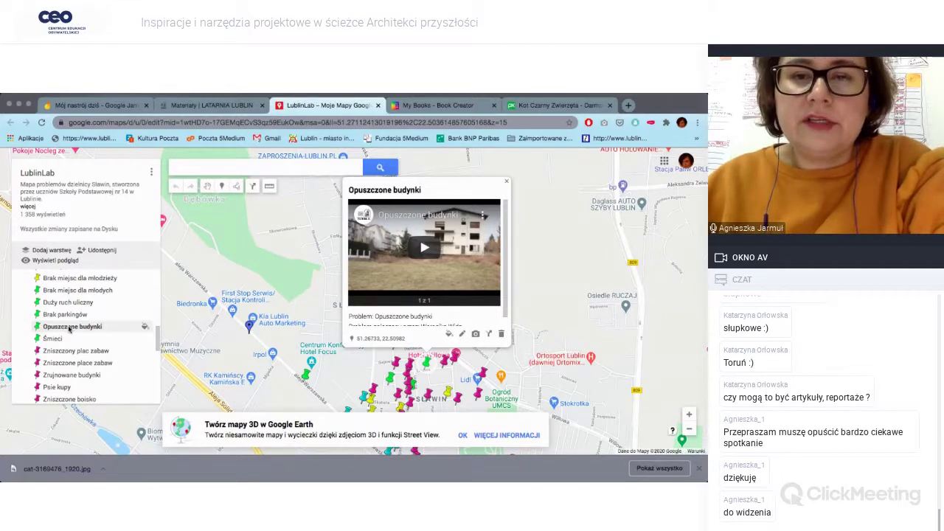
{"action": "left_click", "coordinate": [424, 247]}
{"action": "left_click", "coordinate": [365, 288]}
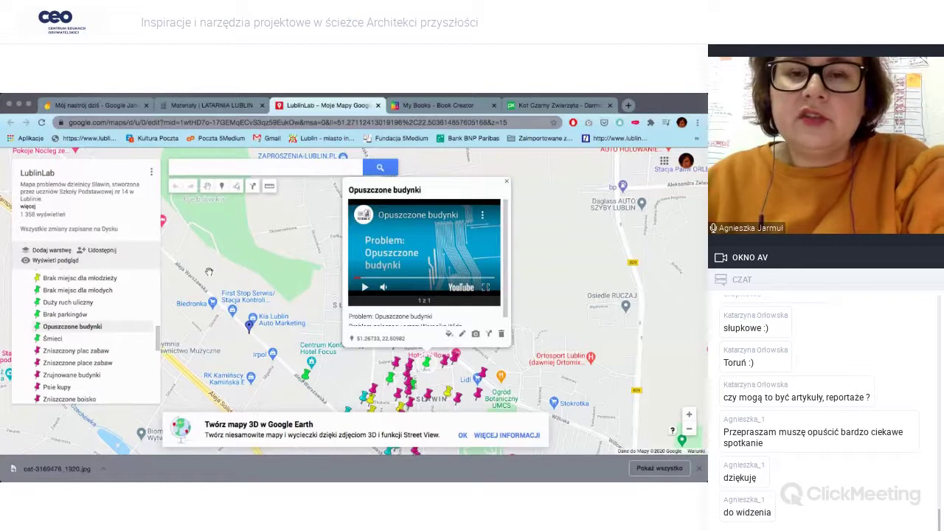
{"action": "scroll", "coordinate": [62, 351], "scroll_direction": "up", "scroll_amount": 3}
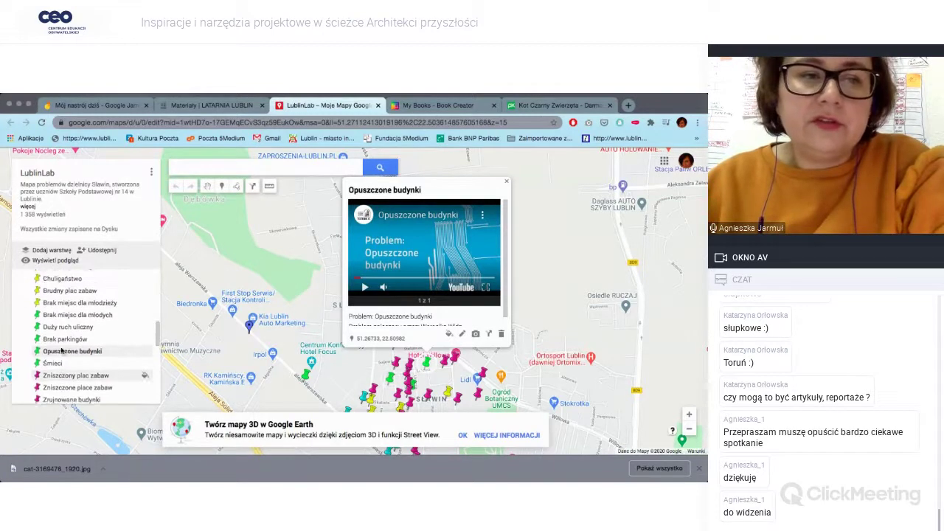
View the Chuligaństwo, Brak Skateparku and Samochody stojące na chodnikach entries from the marker list, then close the entry
{"action": "left_click", "coordinate": [54, 297]}
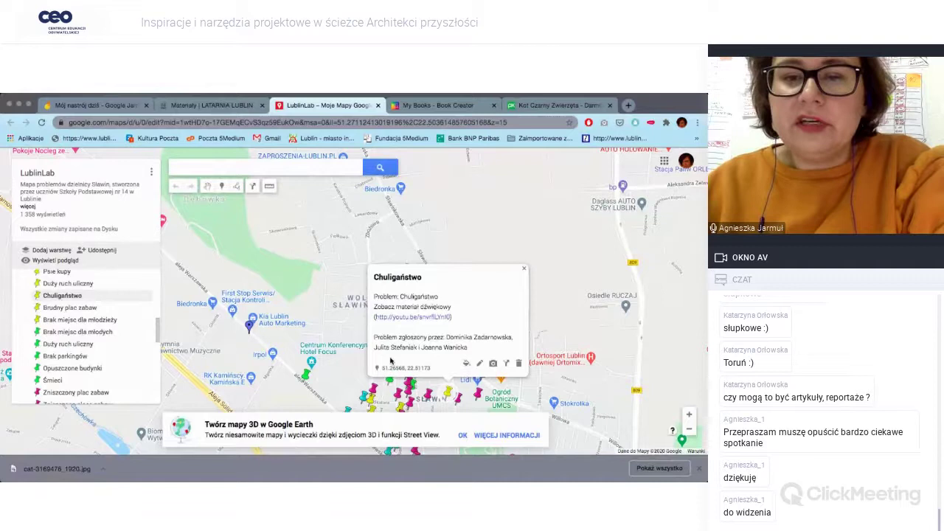
{"action": "scroll", "coordinate": [90, 357], "scroll_direction": "up", "scroll_amount": 3}
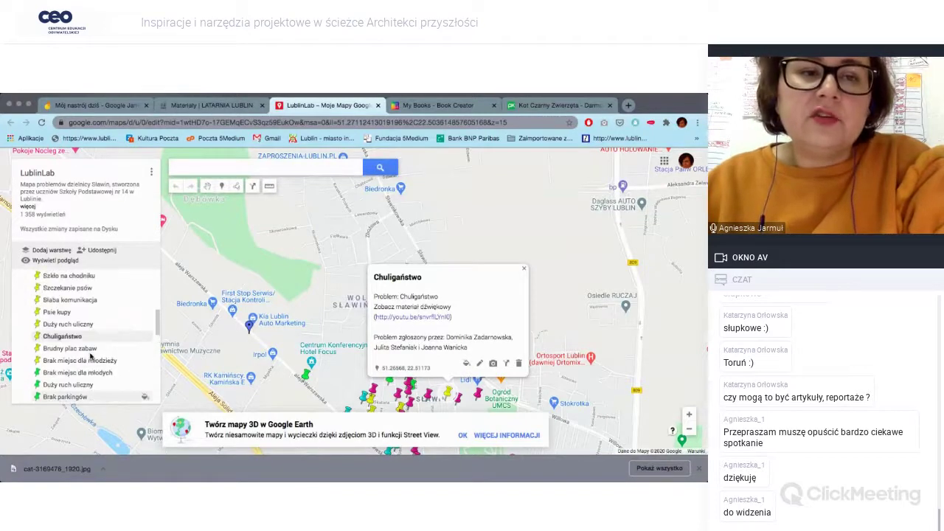
{"action": "scroll", "coordinate": [89, 357], "scroll_direction": "up", "scroll_amount": 1}
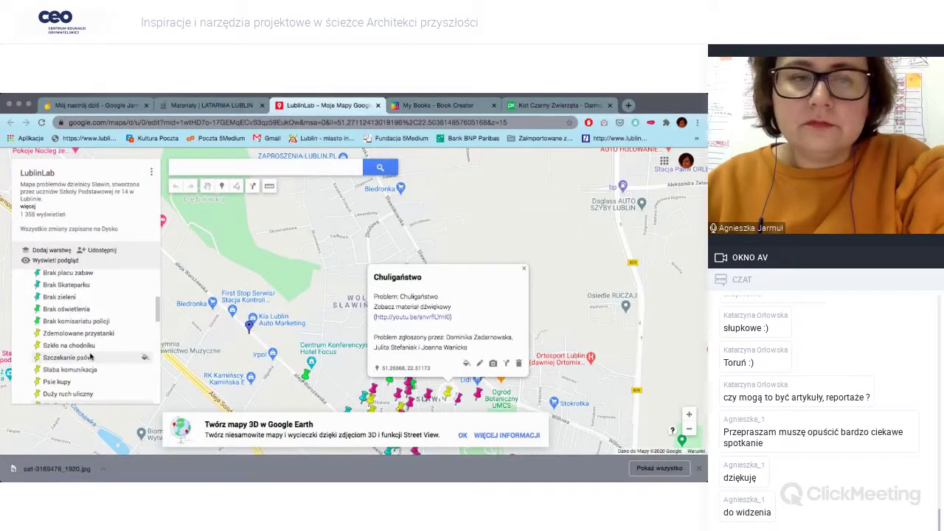
{"action": "scroll", "coordinate": [90, 357], "scroll_direction": "up", "scroll_amount": 1}
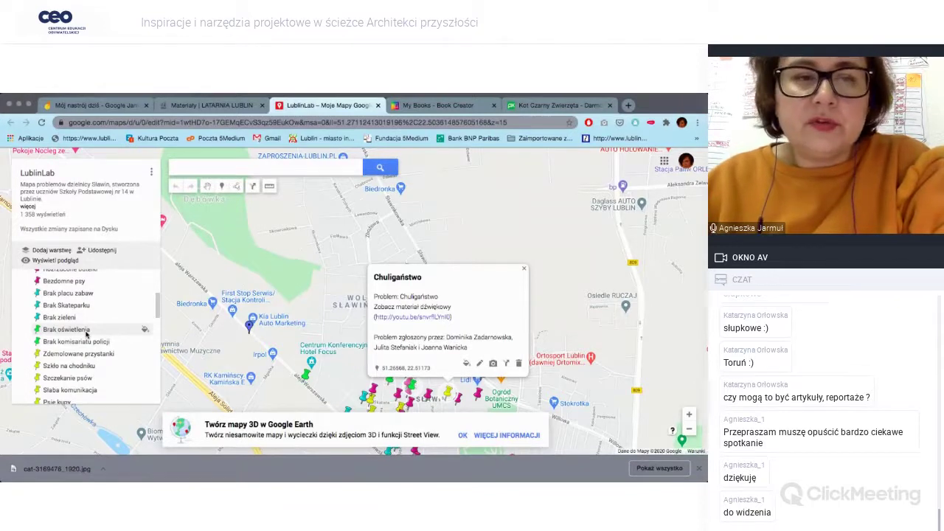
{"action": "scroll", "coordinate": [81, 316], "scroll_direction": "up", "scroll_amount": 1}
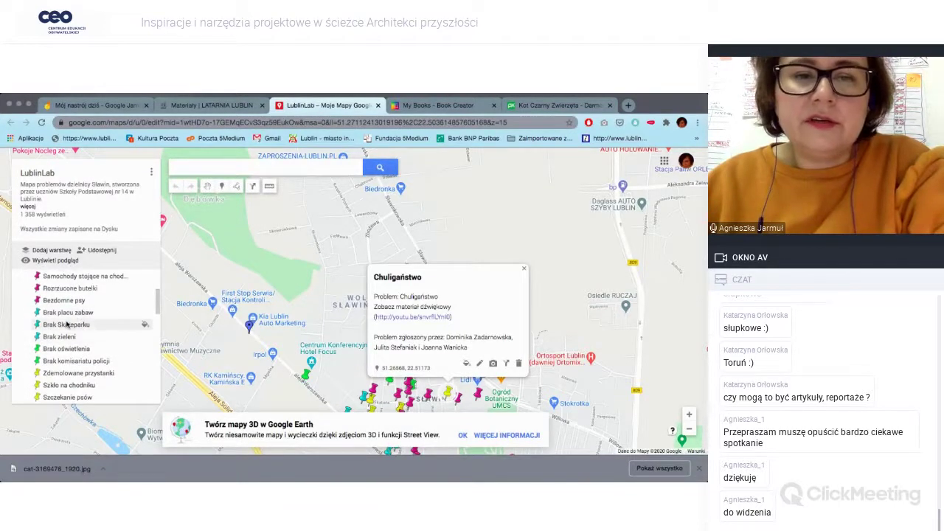
{"action": "left_click", "coordinate": [66, 325]}
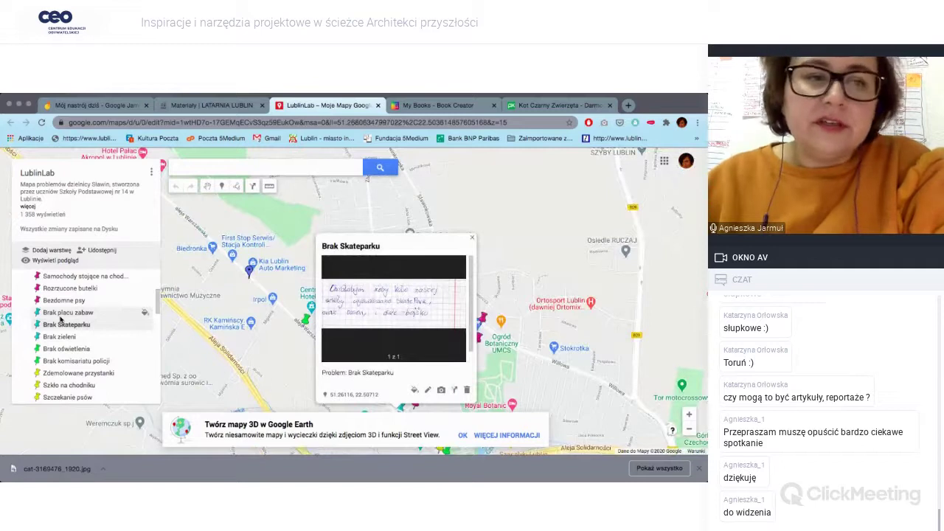
{"action": "scroll", "coordinate": [61, 319], "scroll_direction": "up", "scroll_amount": 2}
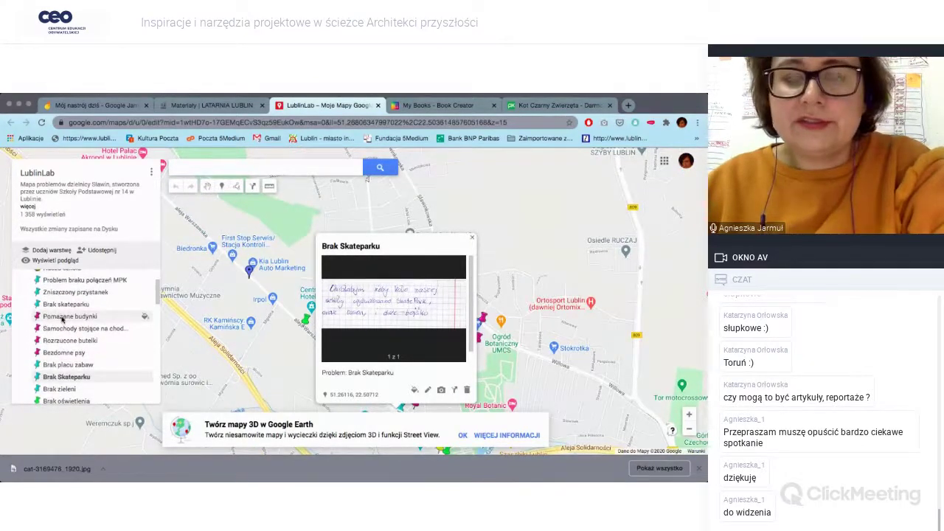
{"action": "left_click", "coordinate": [65, 329]}
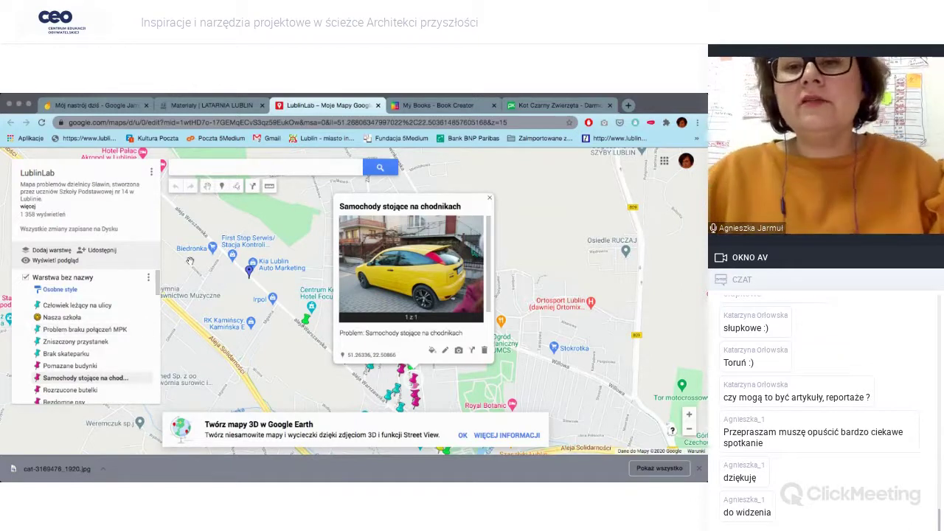
{"action": "left_click", "coordinate": [536, 227]}
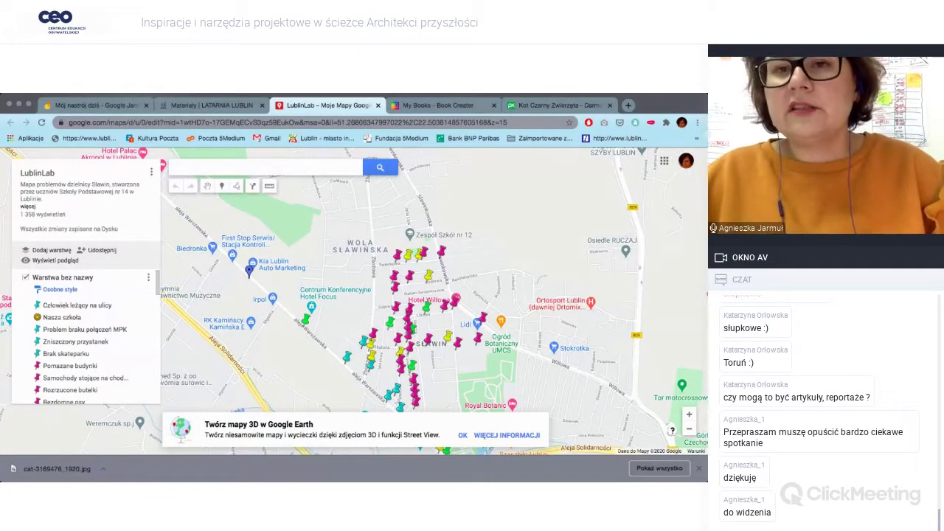
{"action": "left_click", "coordinate": [667, 104]}
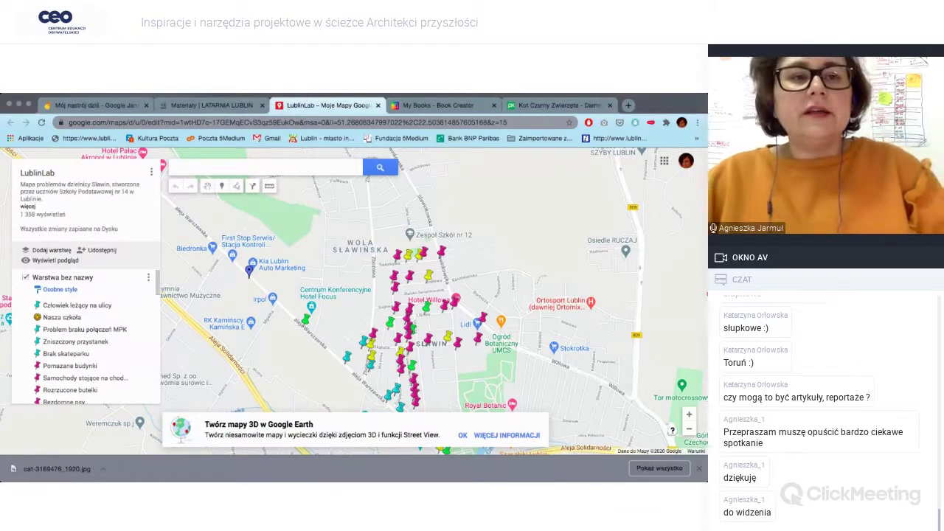
{"action": "left_click", "coordinate": [150, 173]}
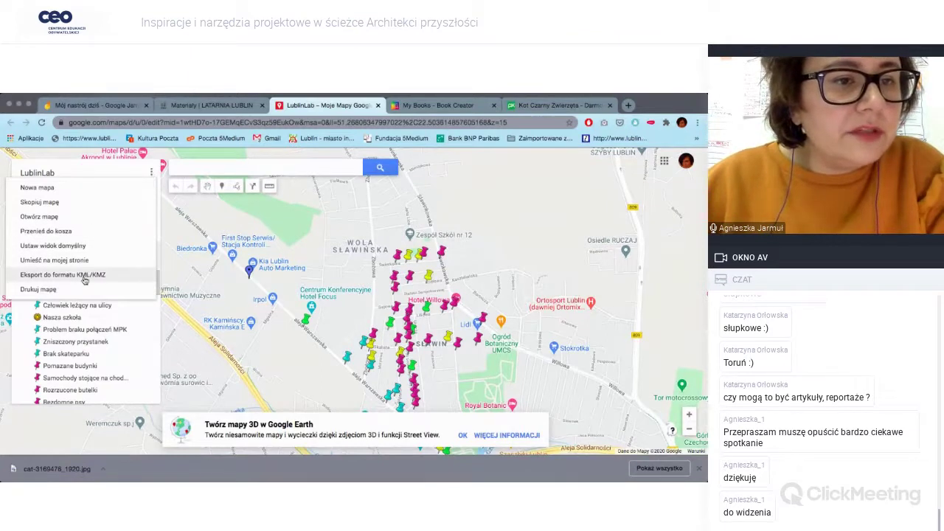
{"action": "left_click", "coordinate": [344, 152]}
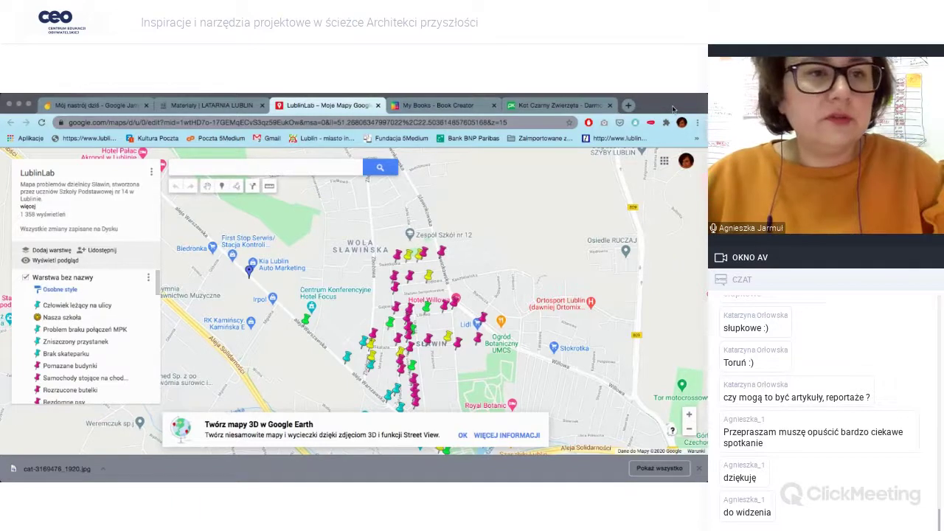
Search for "google maps" in a new browser tab and open the Google Maps site from the results
{"action": "left_click", "coordinate": [628, 106]}
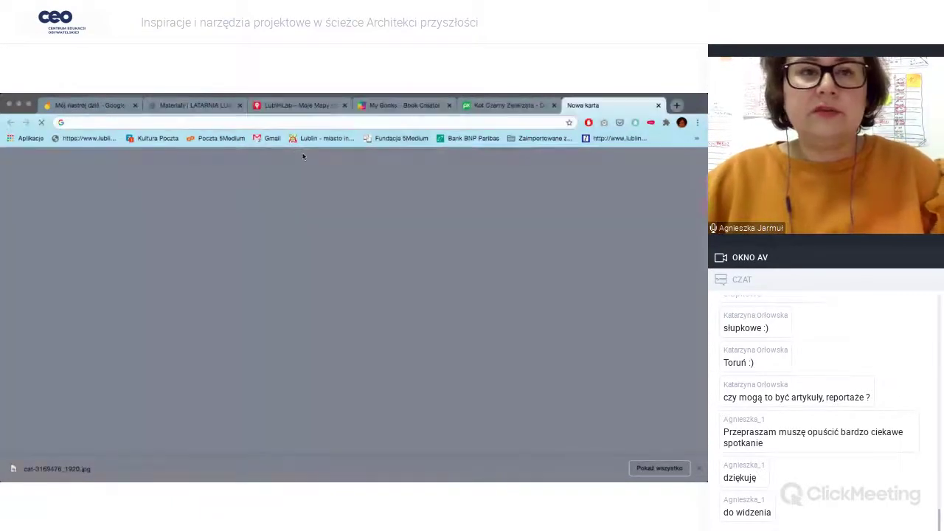
{"action": "type", "text": "google "}
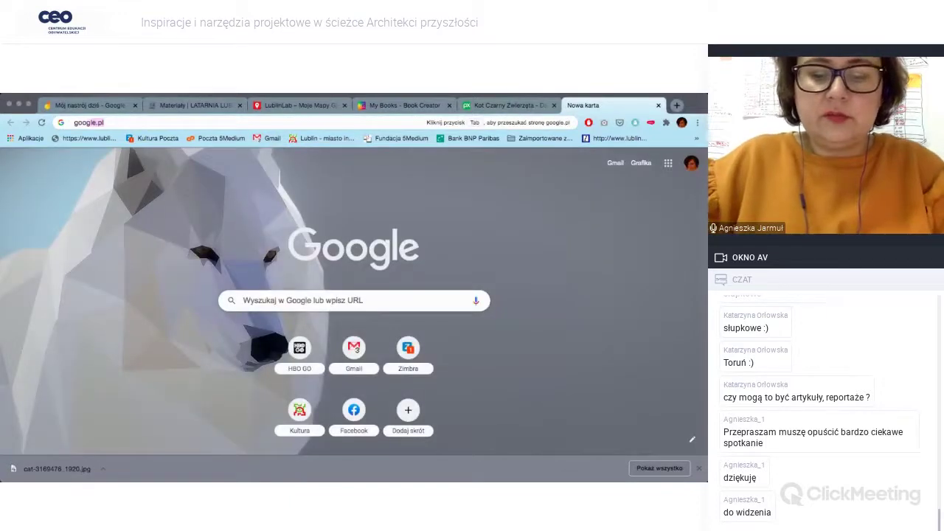
{"action": "type", "text": "maps"}
{"action": "key", "text": "Return"}
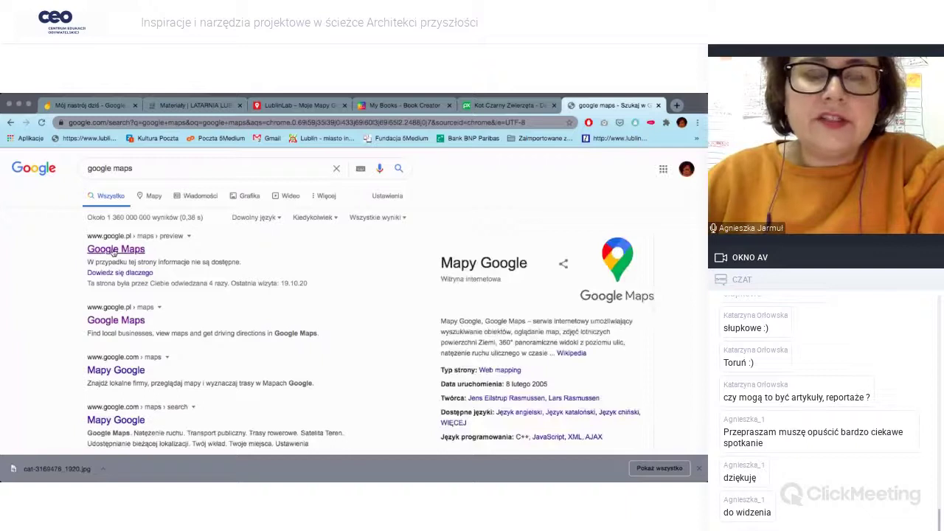
{"action": "left_click", "coordinate": [240, 331]}
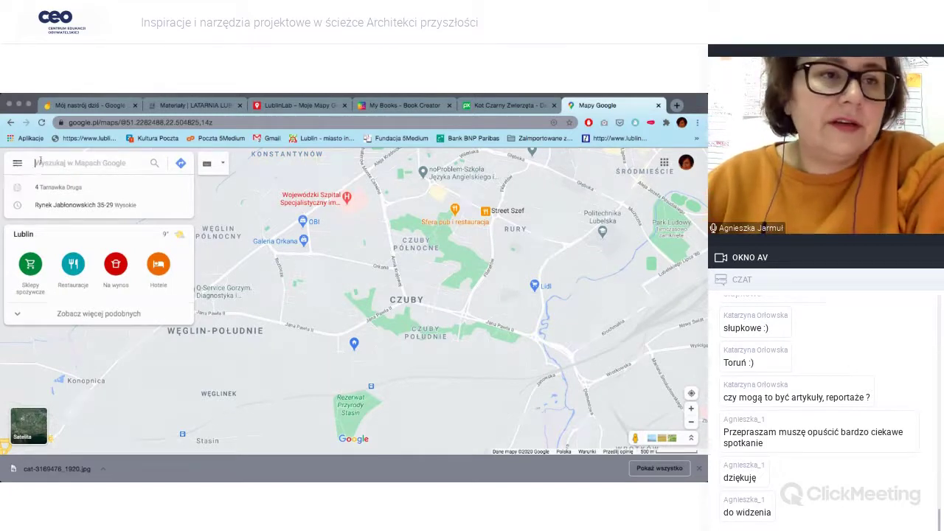
Open Twoje miejsca in Google Maps and look through the list of visited places
{"action": "left_click", "coordinate": [17, 165]}
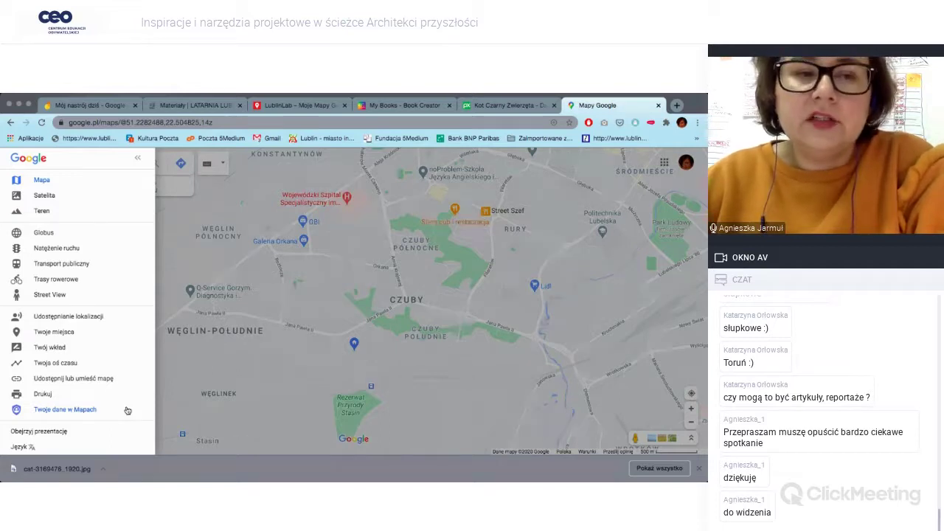
{"action": "left_click", "coordinate": [63, 332]}
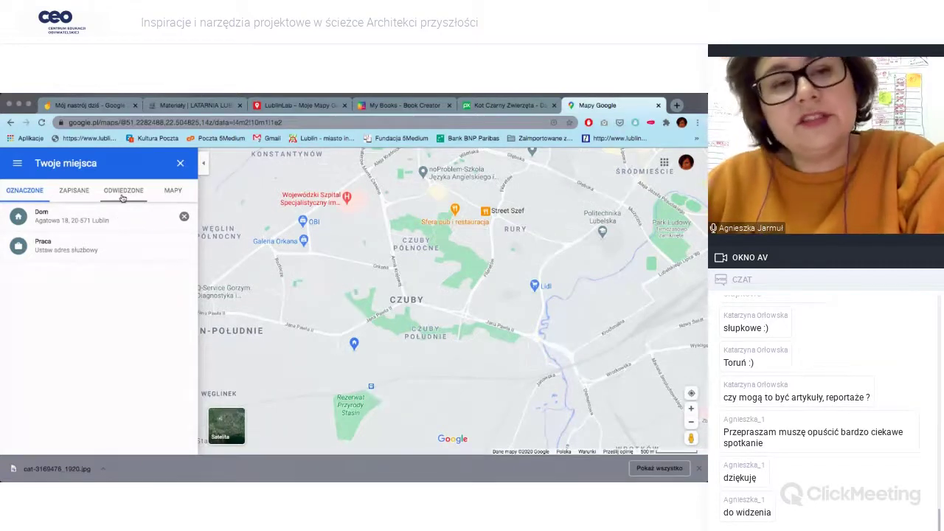
{"action": "left_click", "coordinate": [122, 198]}
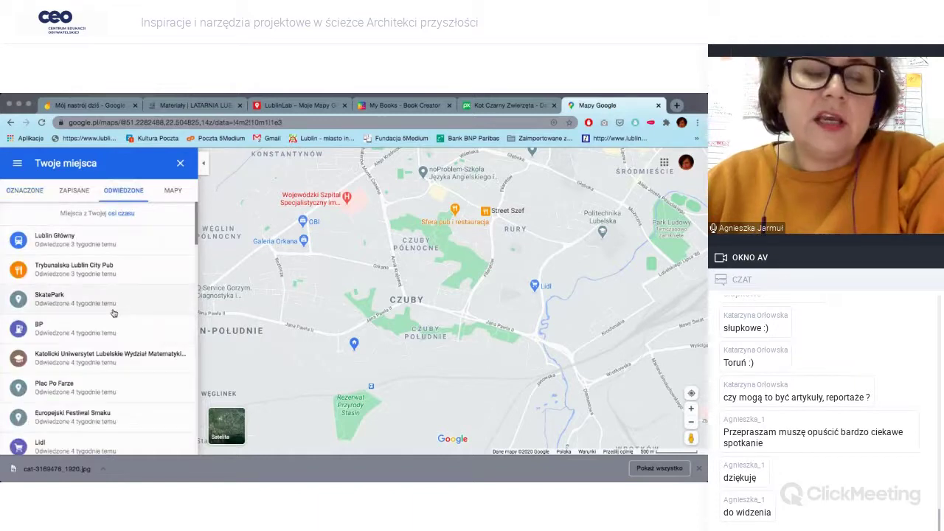
{"action": "scroll", "coordinate": [113, 313], "scroll_direction": "down", "scroll_amount": 8}
{"action": "scroll", "coordinate": [114, 306], "scroll_direction": "down", "scroll_amount": 10}
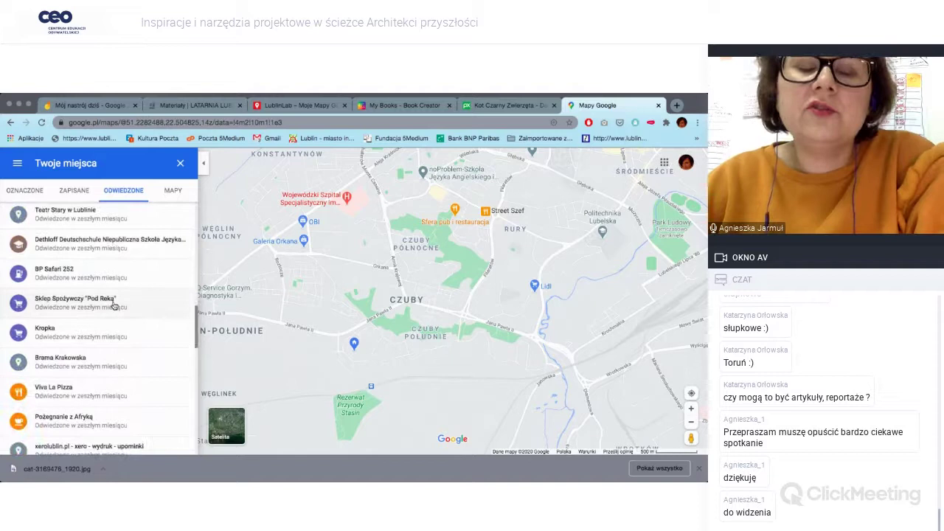
{"action": "scroll", "coordinate": [114, 307], "scroll_direction": "up", "scroll_amount": 20}
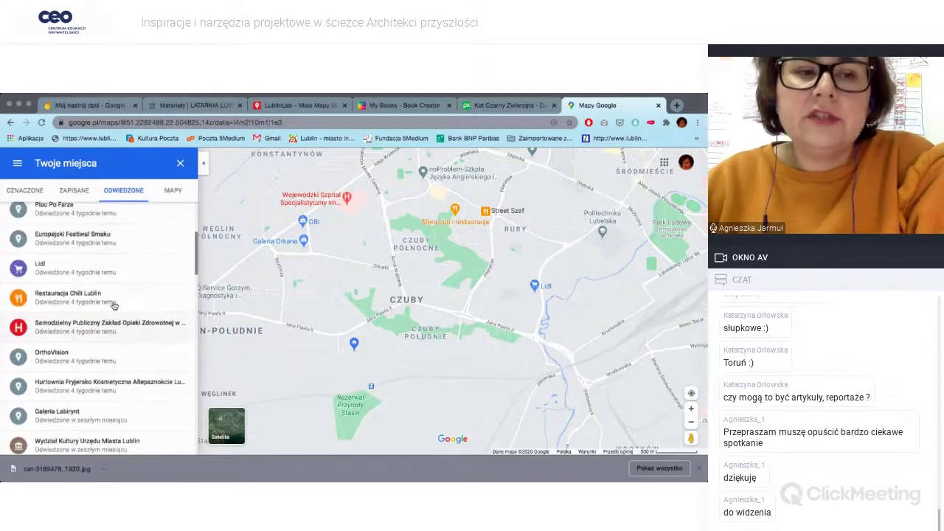
{"action": "scroll", "coordinate": [115, 306], "scroll_direction": "down", "scroll_amount": 5}
{"action": "scroll", "coordinate": [115, 305], "scroll_direction": "up", "scroll_amount": 6}
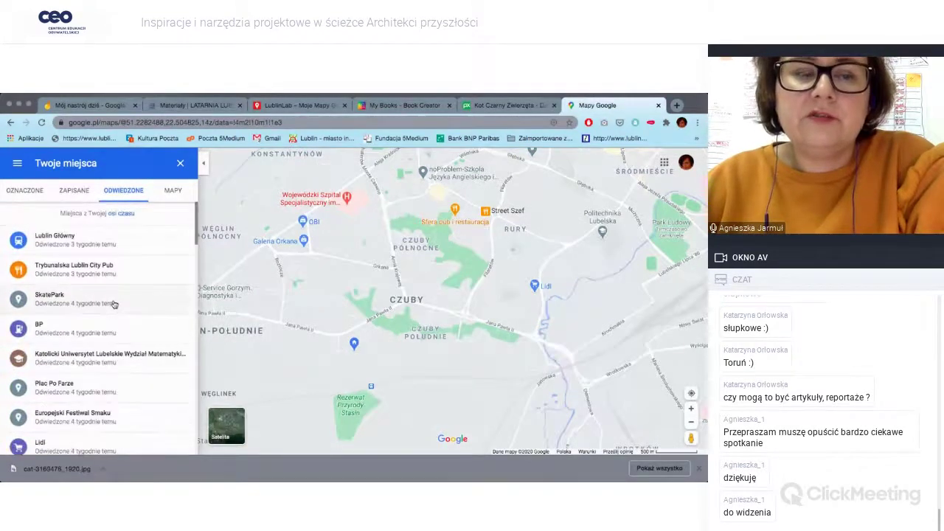
Show the account's own maps in Twoje miejsca and look through the list
{"action": "left_click", "coordinate": [170, 189]}
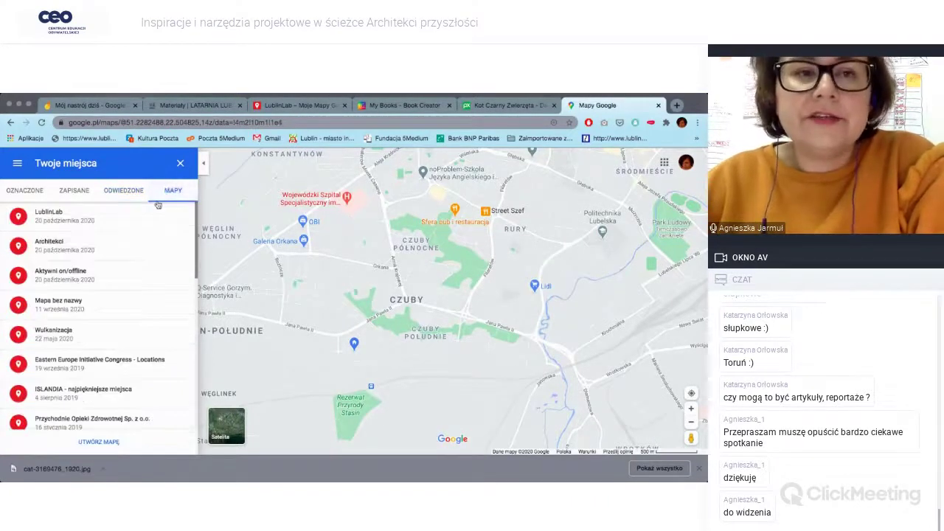
{"action": "scroll", "coordinate": [105, 357], "scroll_direction": "down", "scroll_amount": 3}
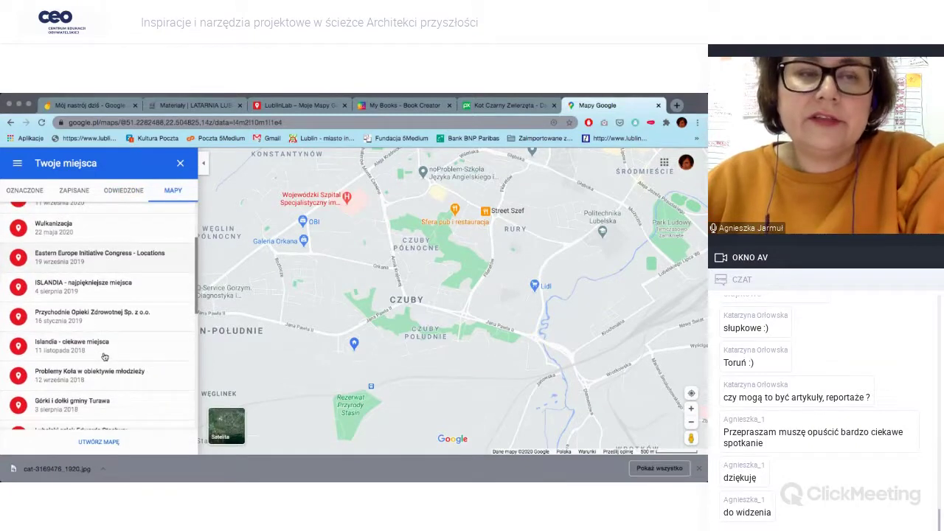
{"action": "scroll", "coordinate": [104, 357], "scroll_direction": "up", "scroll_amount": 2}
{"action": "scroll", "coordinate": [101, 353], "scroll_direction": "up", "scroll_amount": 1}
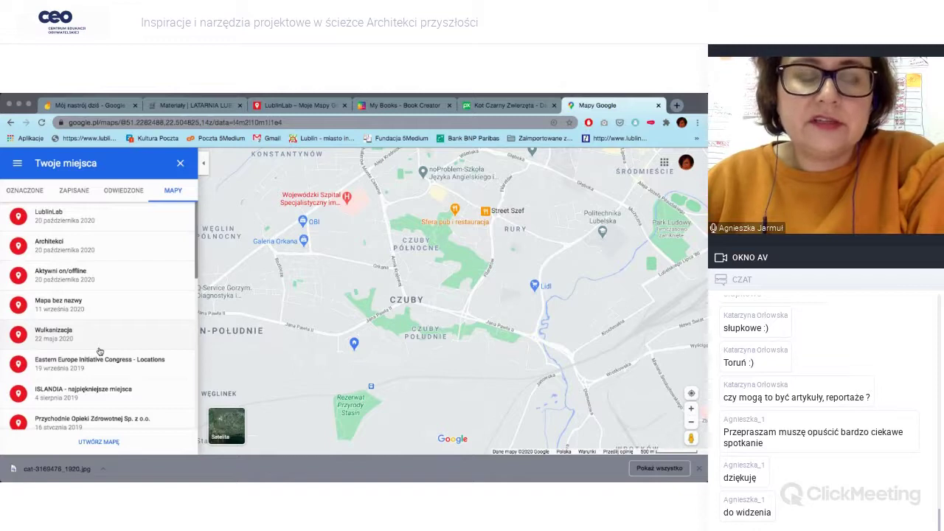
{"action": "scroll", "coordinate": [109, 349], "scroll_direction": "down", "scroll_amount": 1}
{"action": "scroll", "coordinate": [109, 350], "scroll_direction": "down", "scroll_amount": 1}
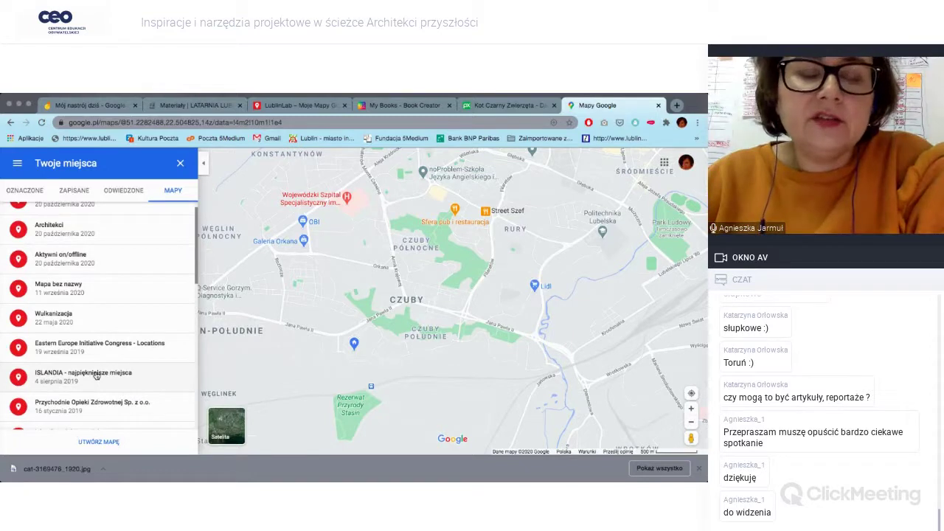
{"action": "scroll", "coordinate": [96, 375], "scroll_direction": "down", "scroll_amount": 3}
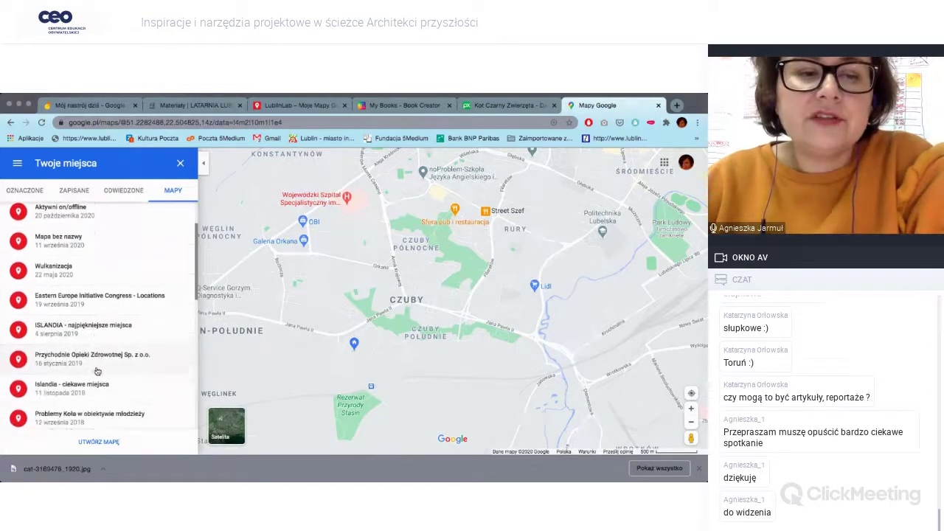
{"action": "scroll", "coordinate": [96, 371], "scroll_direction": "down", "scroll_amount": 3}
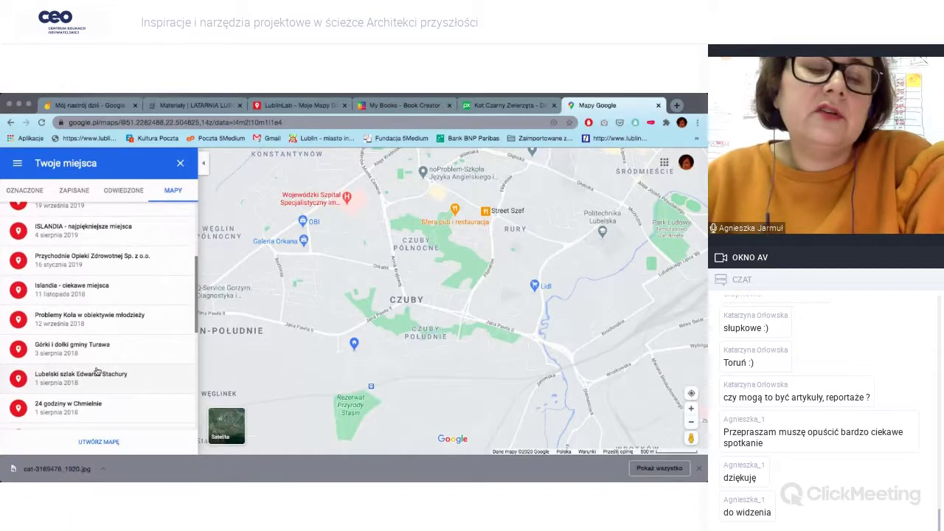
{"action": "scroll", "coordinate": [96, 371], "scroll_direction": "up", "scroll_amount": 6}
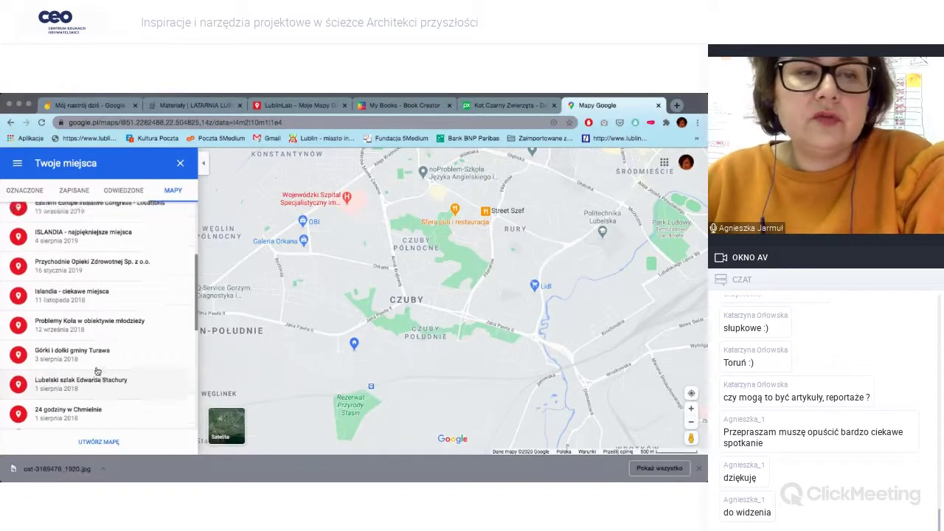
{"action": "scroll", "coordinate": [96, 371], "scroll_direction": "up", "scroll_amount": 1}
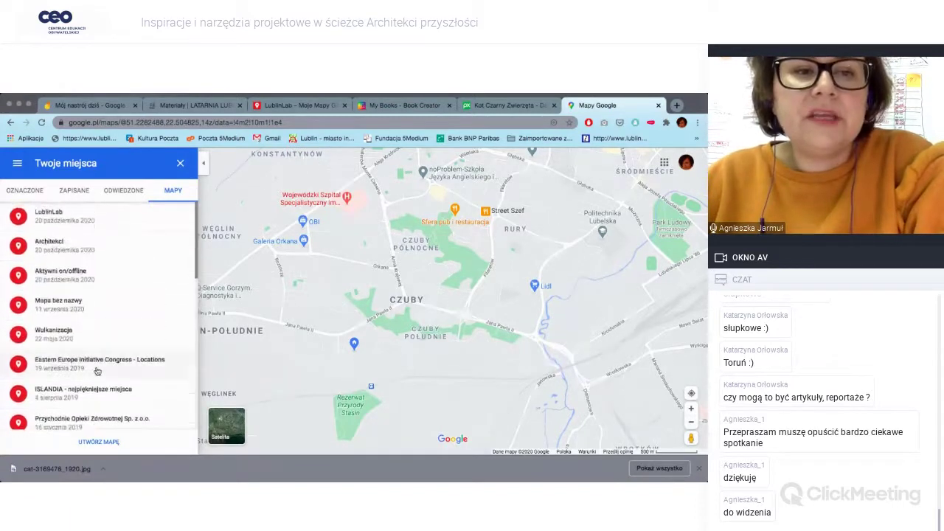
Open the Aktywni on/offline map and expand the full list of its places
{"action": "left_click", "coordinate": [99, 276]}
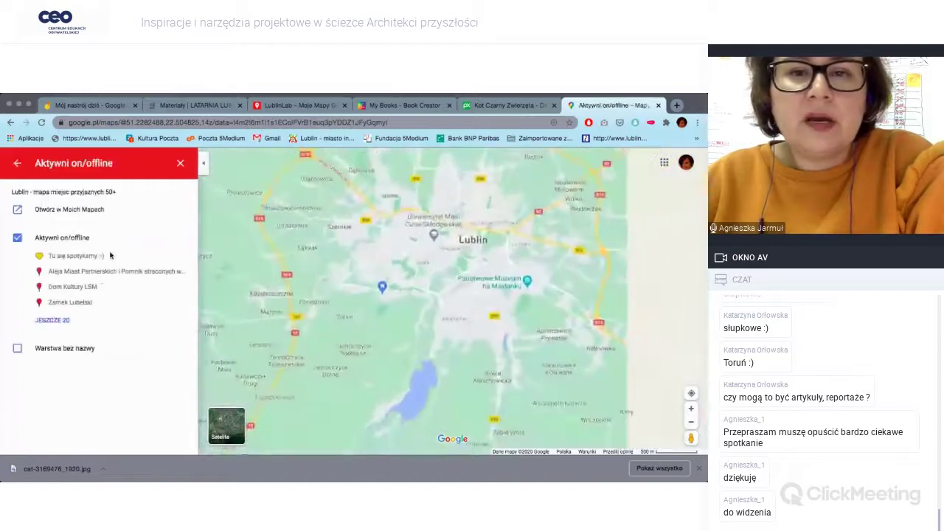
{"action": "left_click", "coordinate": [59, 320]}
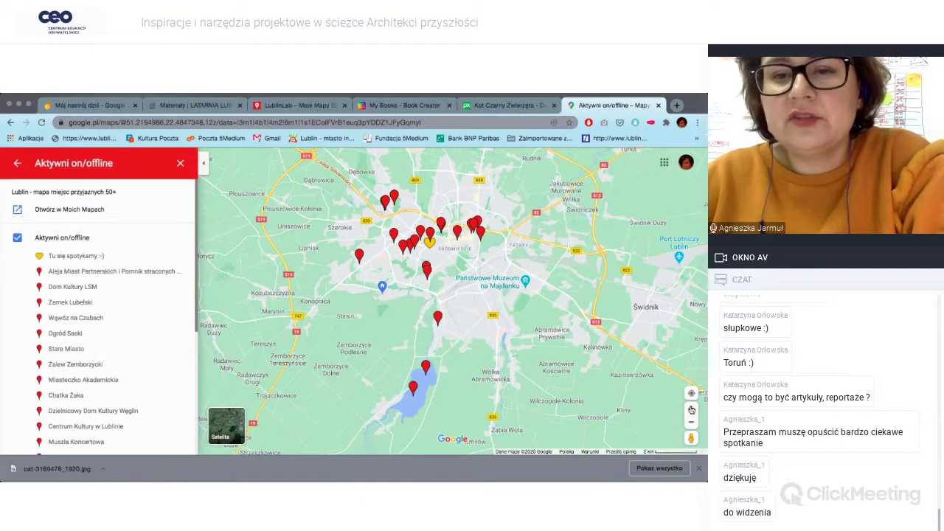
{"action": "scroll", "coordinate": [495, 310], "scroll_direction": "up", "scroll_amount": 3}
{"action": "left_click_drag", "start_coordinate": [463, 279], "coordinate": [501, 331]}
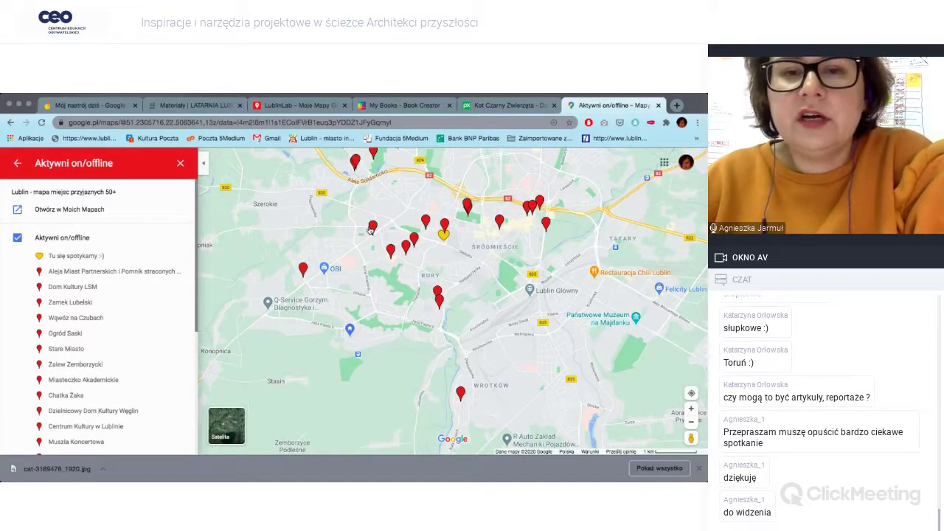
View the descriptions of Kaplica św. Stanisława Kostki, Butelkomat and Miasteczko Akademickie on the Aktywni on/offline map
{"action": "left_click", "coordinate": [372, 228]}
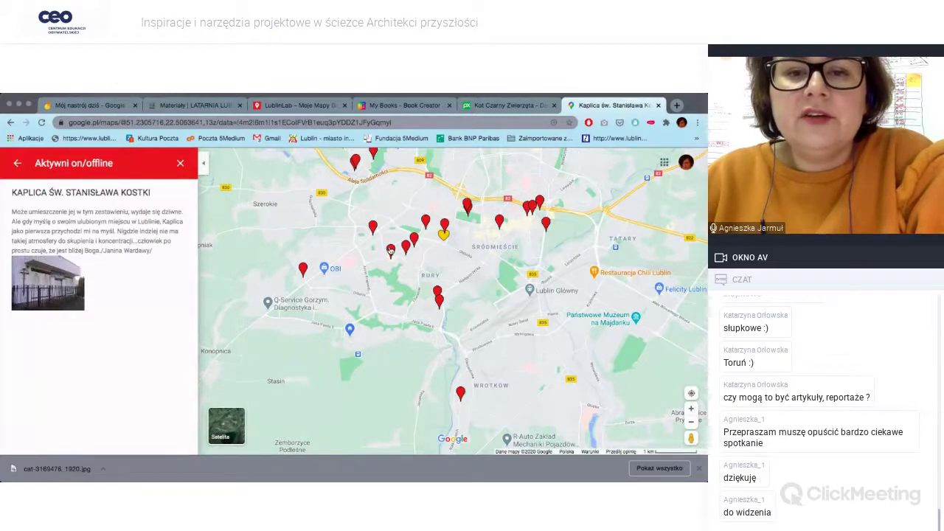
{"action": "left_click", "coordinate": [391, 251]}
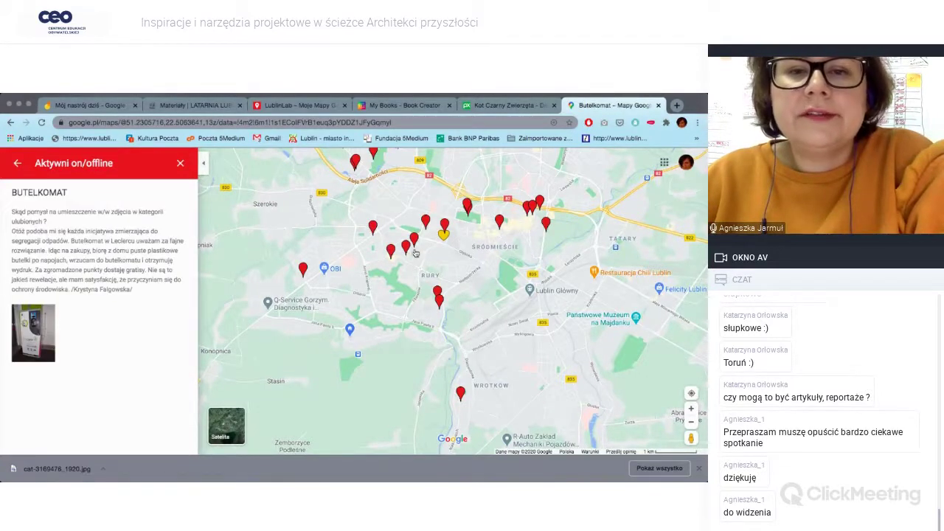
{"action": "left_click", "coordinate": [426, 221]}
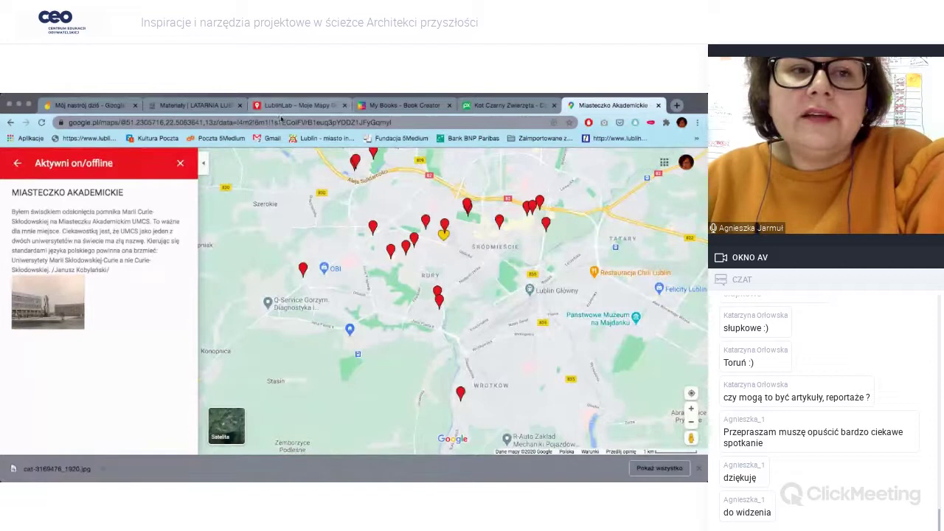
Return to the list of own maps, create a new map and close the Google Maps page
{"action": "left_click", "coordinate": [18, 166]}
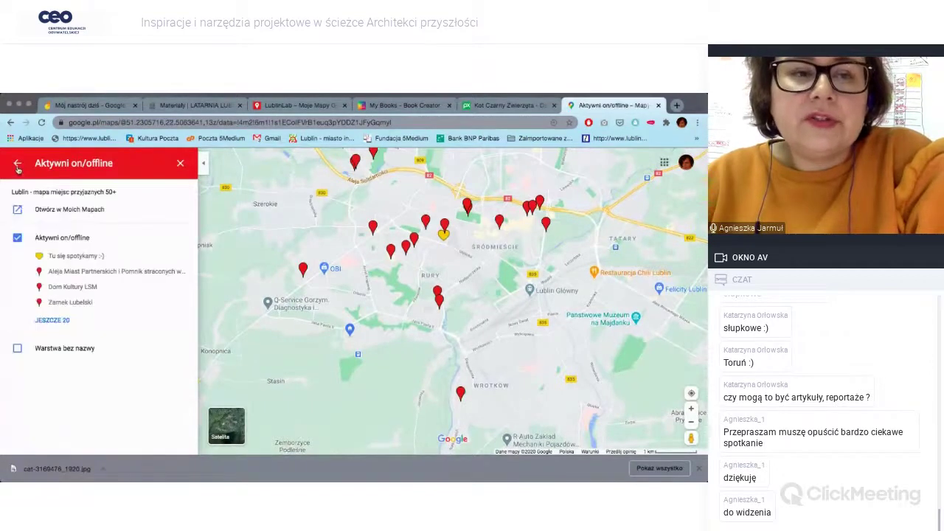
{"action": "left_click", "coordinate": [18, 166]}
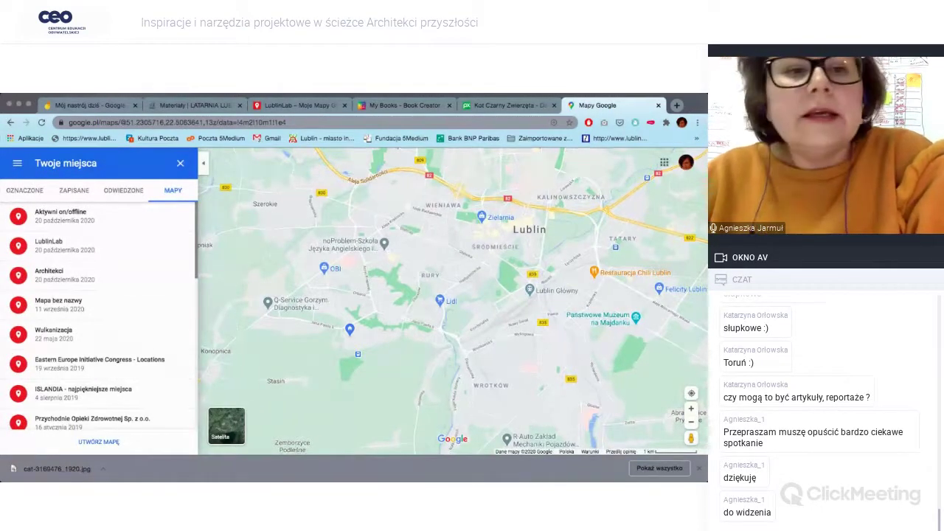
{"action": "left_click", "coordinate": [98, 445]}
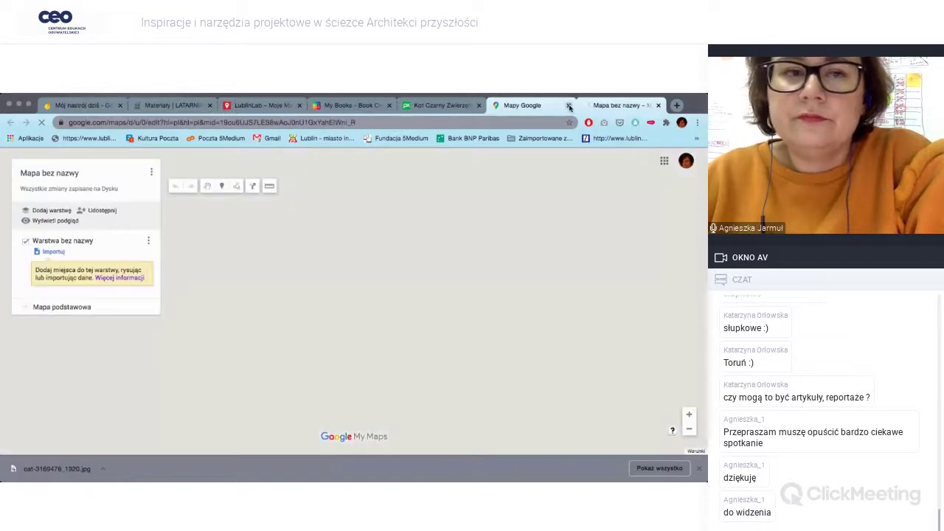
{"action": "left_click", "coordinate": [570, 107]}
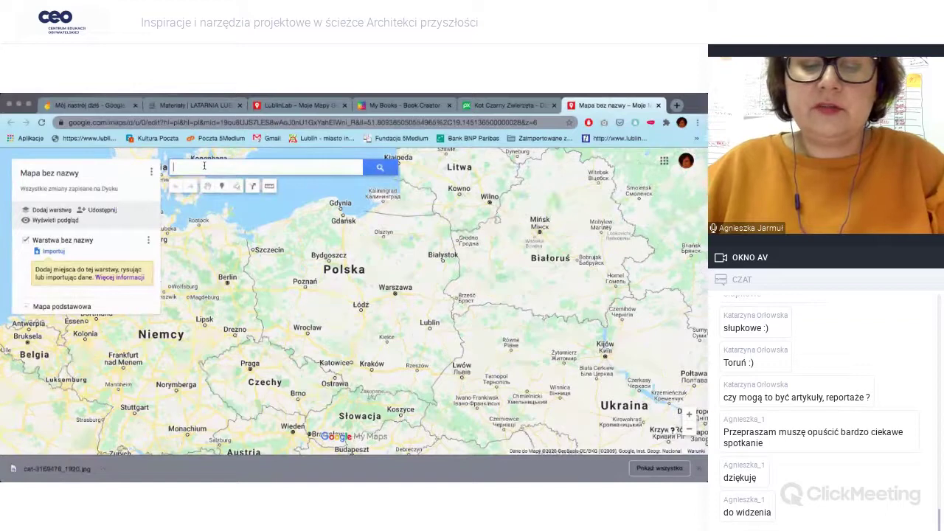
Search the new map for Kozłówka and show the village's location
{"action": "type", "text": "Koz"}
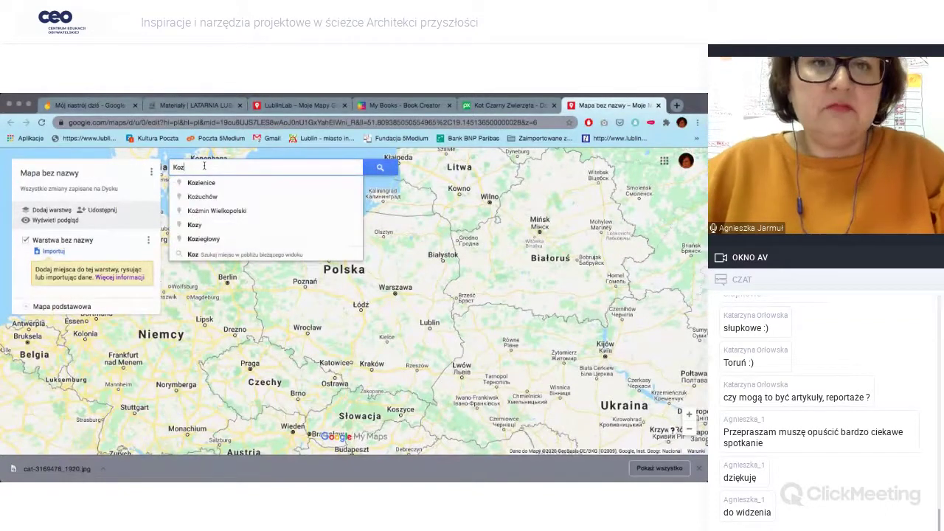
{"action": "type", "text": "łówka"}
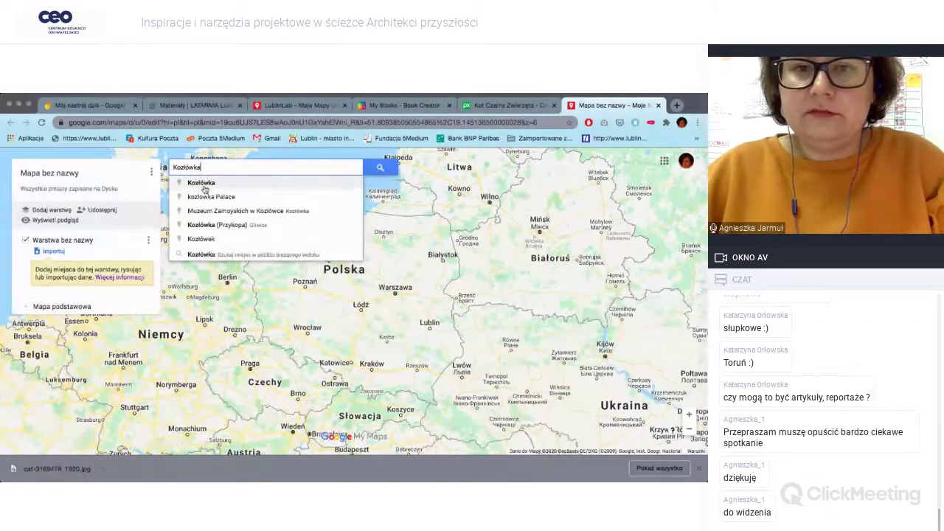
{"action": "left_click", "coordinate": [200, 183]}
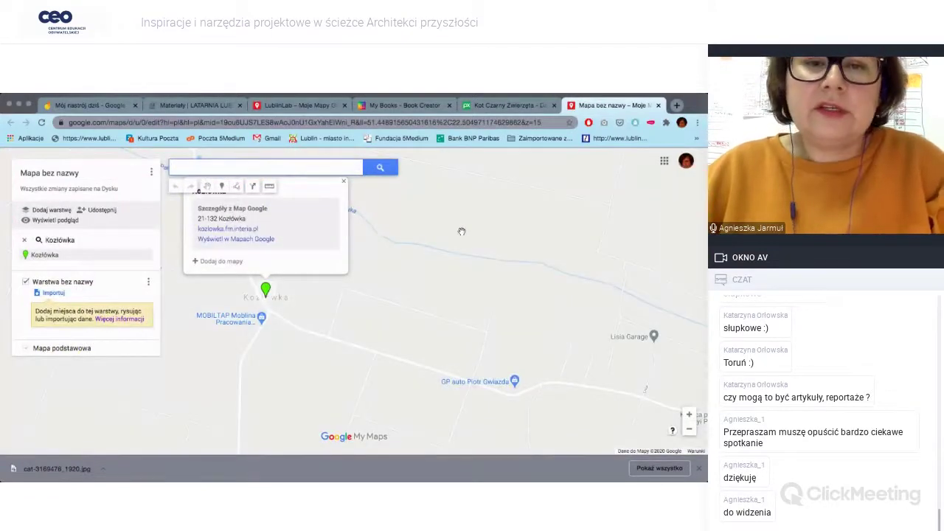
Examine the area around Kozłówka, from the village centre past Muzeum Zamoyskich to the streets of Kamionka
{"action": "left_click_drag", "start_coordinate": [331, 272], "coordinate": [430, 288]}
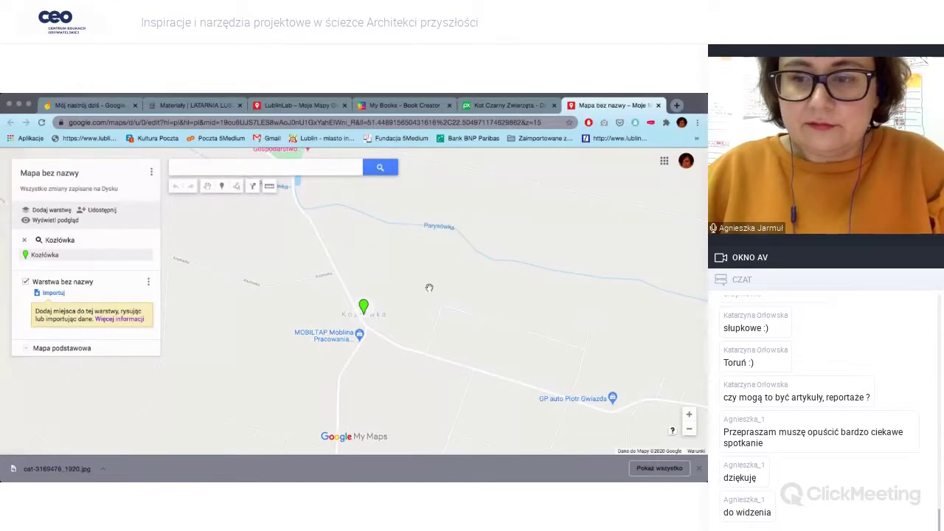
{"action": "scroll", "coordinate": [429, 288], "scroll_direction": "up", "scroll_amount": 5}
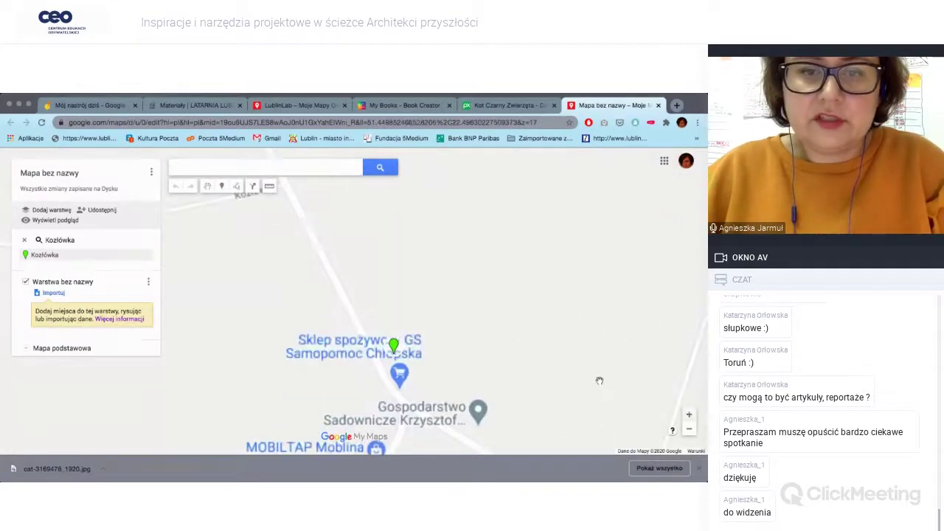
{"action": "left_click_drag", "start_coordinate": [476, 318], "coordinate": [477, 280]}
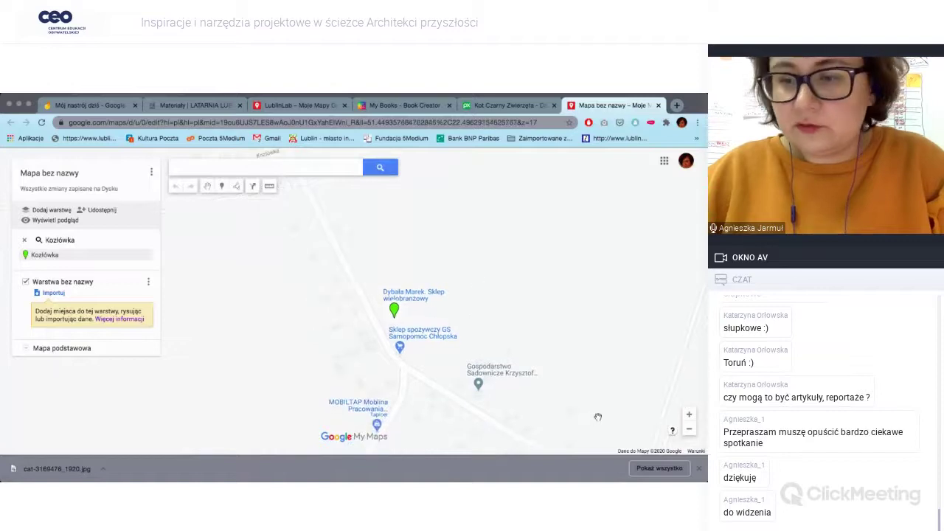
{"action": "left_click", "coordinate": [690, 430]}
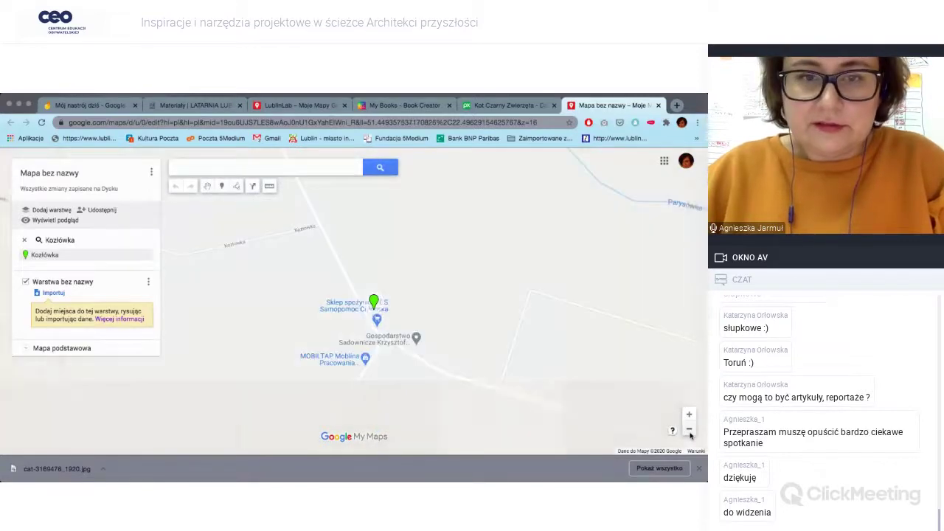
{"action": "left_click", "coordinate": [689, 430]}
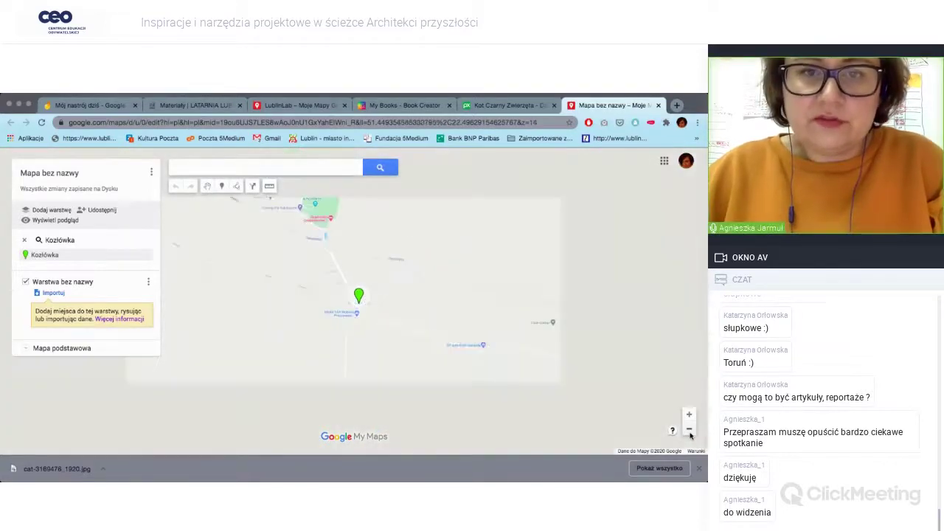
{"action": "left_click", "coordinate": [690, 430]}
{"action": "mouse_move", "coordinate": [387, 255]}
{"action": "left_mouse_down"}
{"action": "mouse_move", "coordinate": [459, 367]}
{"action": "mouse_move", "coordinate": [485, 378]}
{"action": "left_mouse_up"}
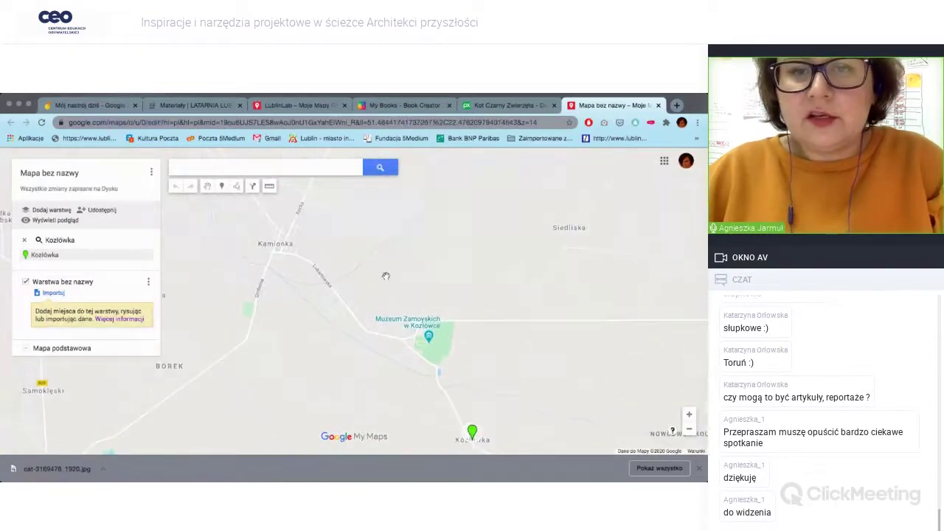
{"action": "left_click_drag", "start_coordinate": [387, 281], "coordinate": [444, 345]}
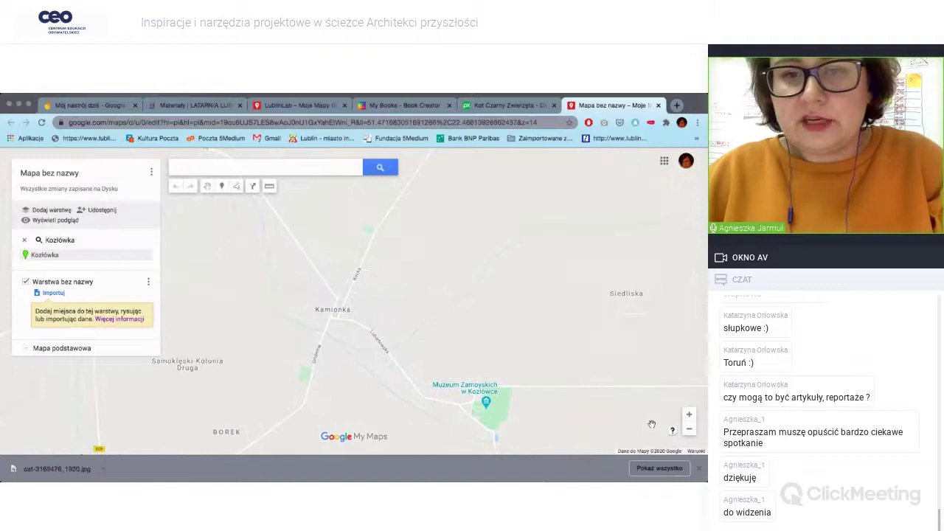
{"action": "left_click", "coordinate": [688, 417]}
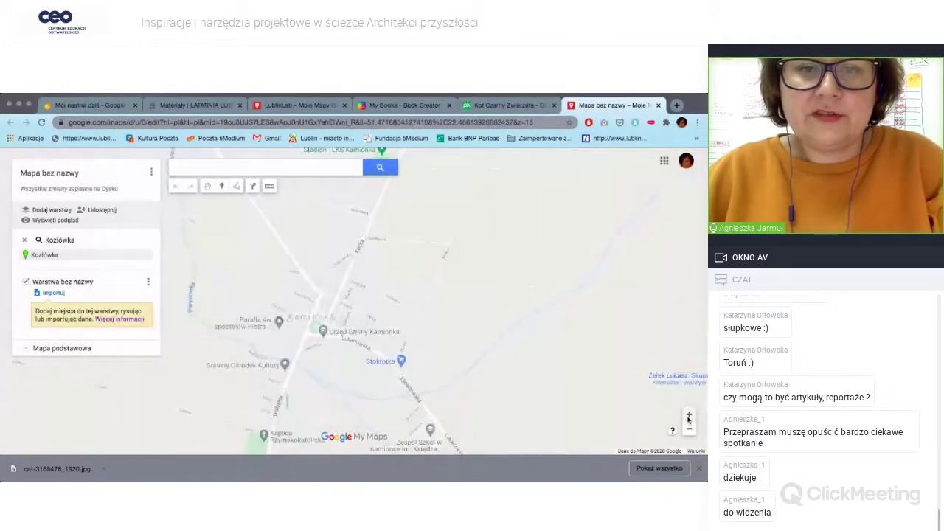
{"action": "scroll", "coordinate": [526, 334], "scroll_direction": "up", "scroll_amount": 2}
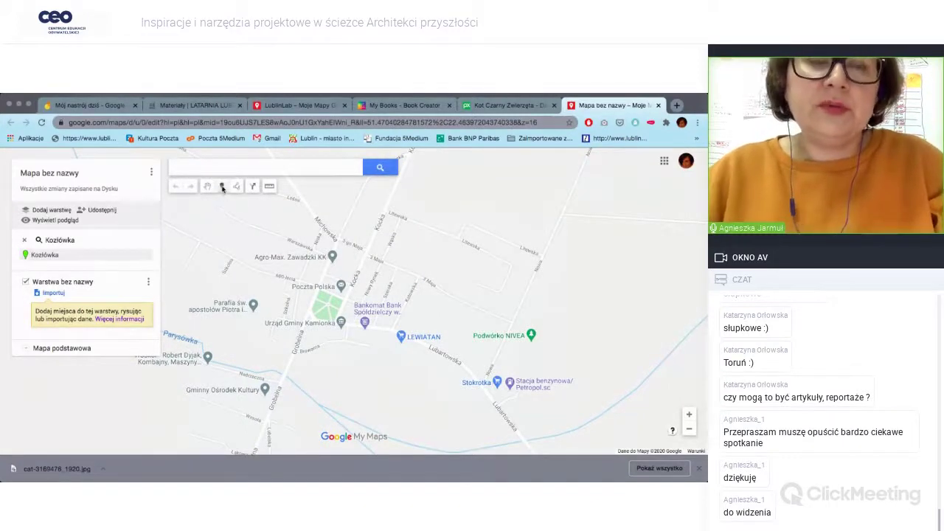
Title the untitled map "Architekci w Kozłówce"
{"action": "left_click", "coordinate": [55, 174]}
{"action": "type", "text": "Architekci w Koz"}
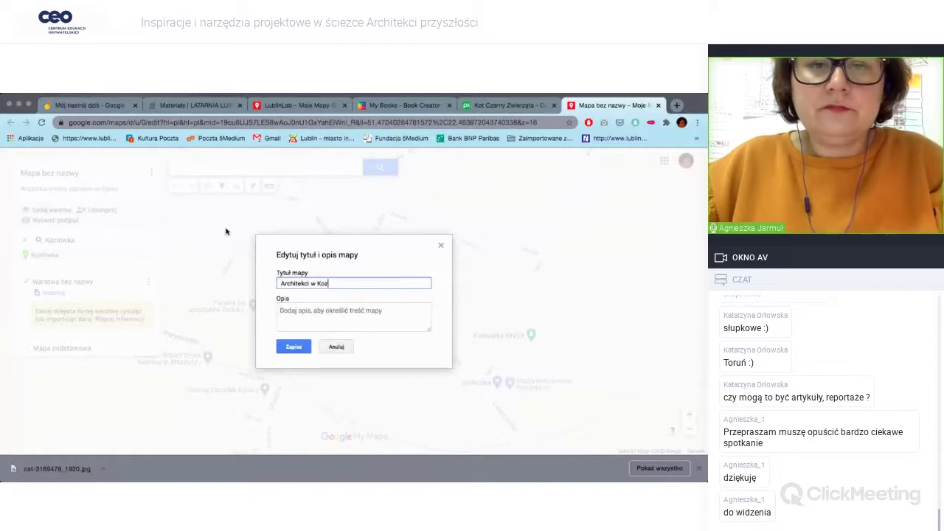
{"action": "type", "text": "łówce"}
{"action": "key", "text": "Return"}
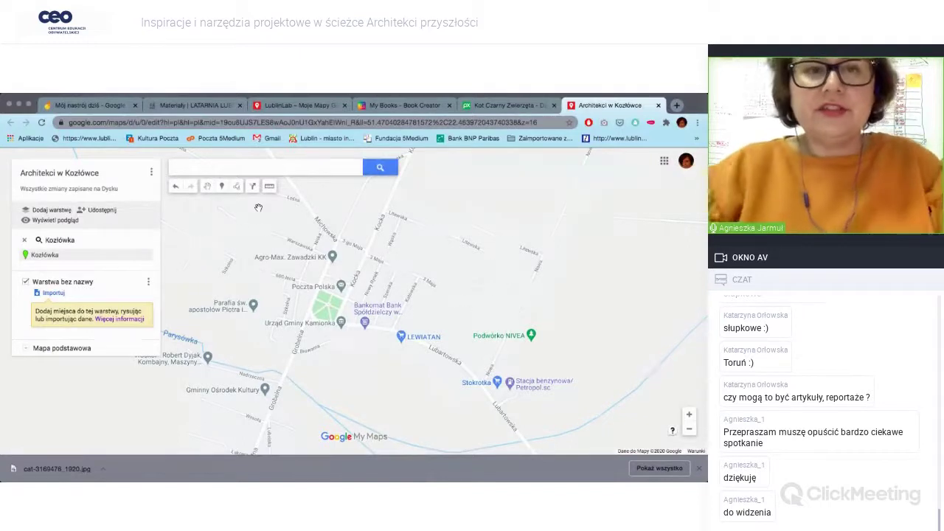
Add a marker beside Kocka street in Kamionka, named "Kiosk" with the description "Jest zniszczony.", and save it
{"action": "left_click", "coordinate": [221, 186]}
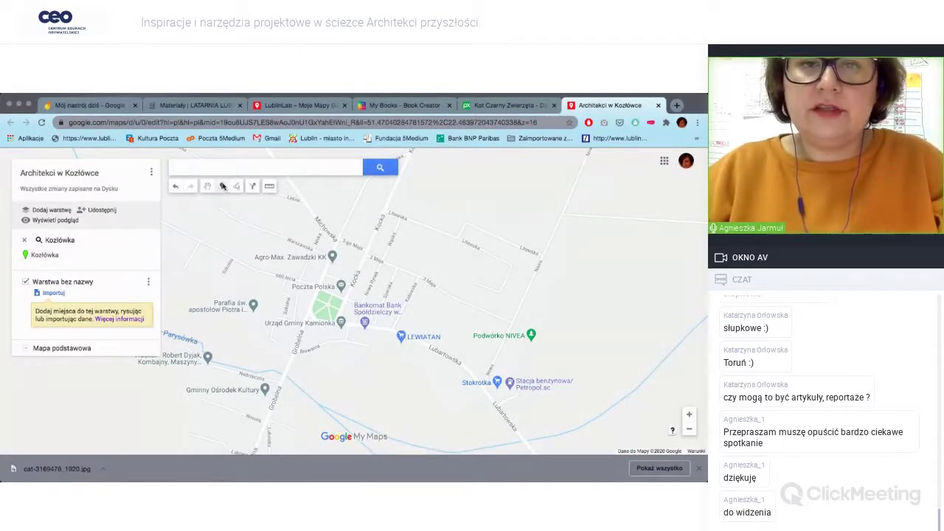
{"action": "left_click", "coordinate": [378, 260]}
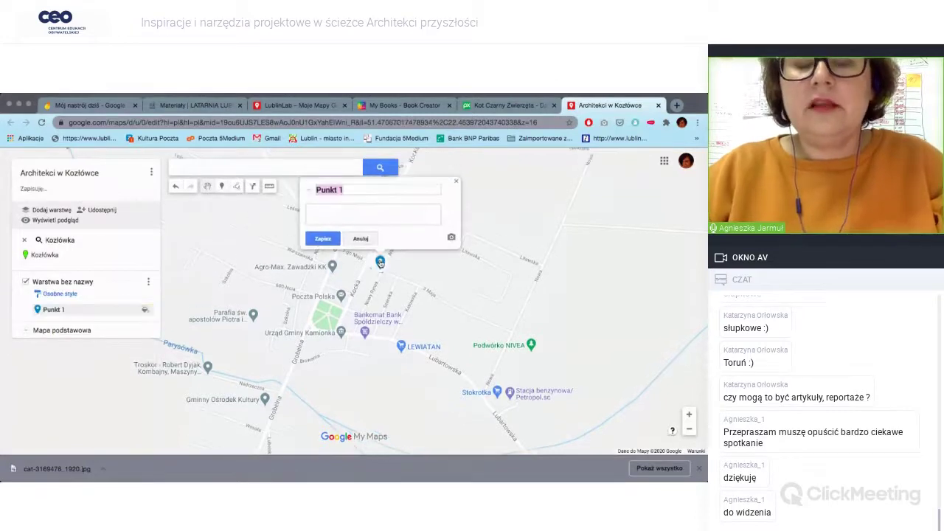
{"action": "type", "text": "Kiosk"}
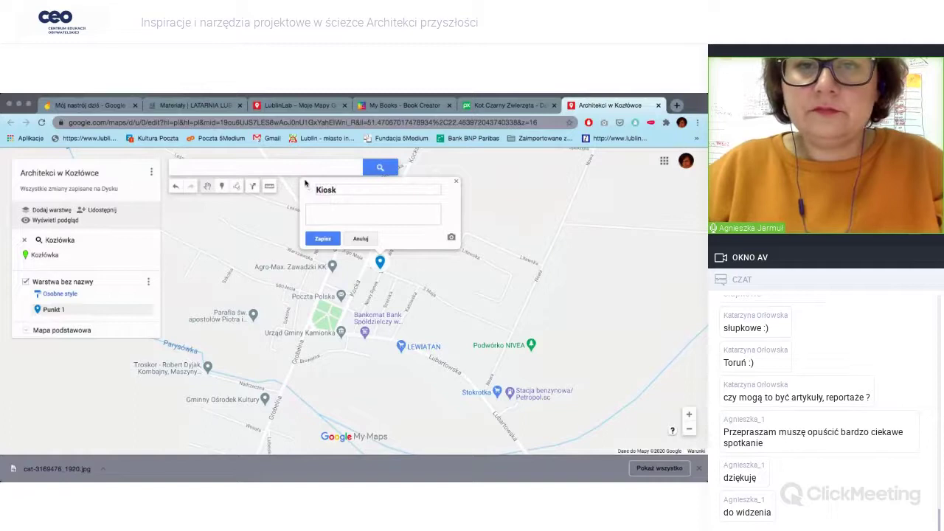
{"action": "left_click", "coordinate": [329, 211]}
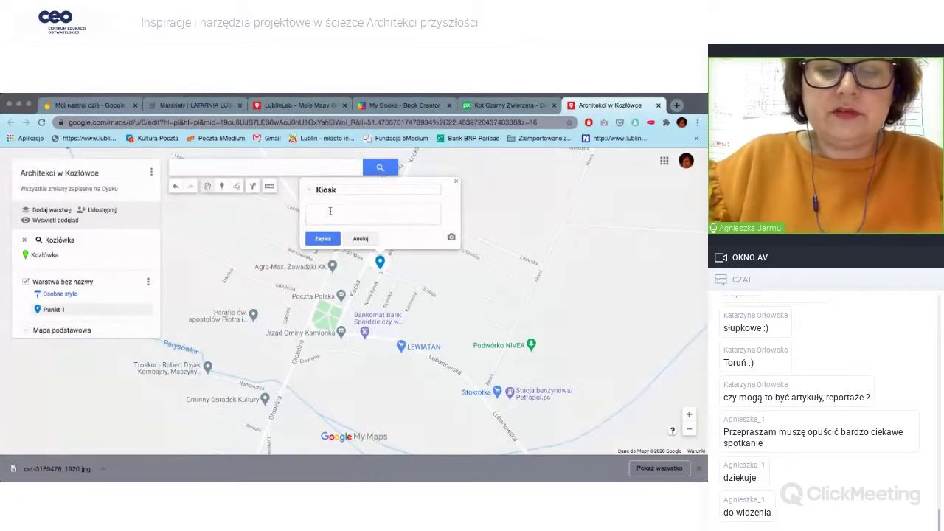
{"action": "type", "text": "Jest znisz"}
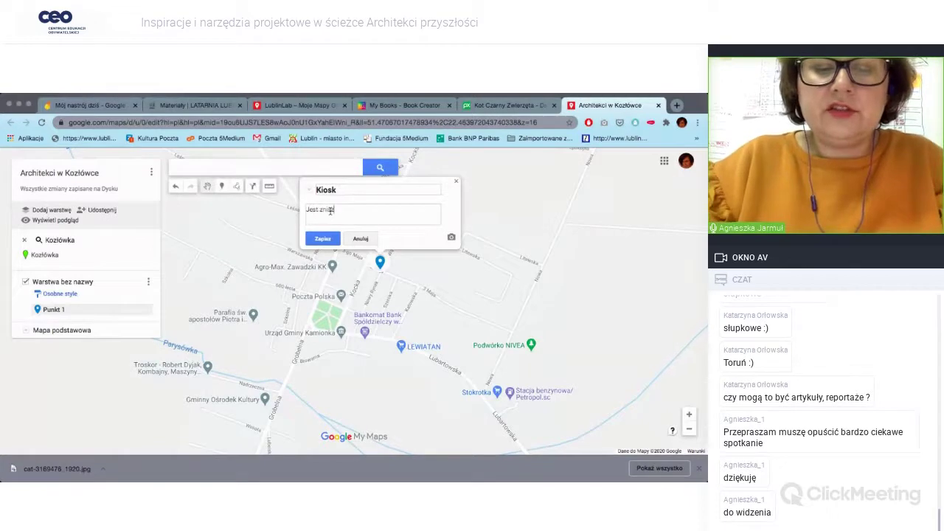
{"action": "type", "text": "czony."}
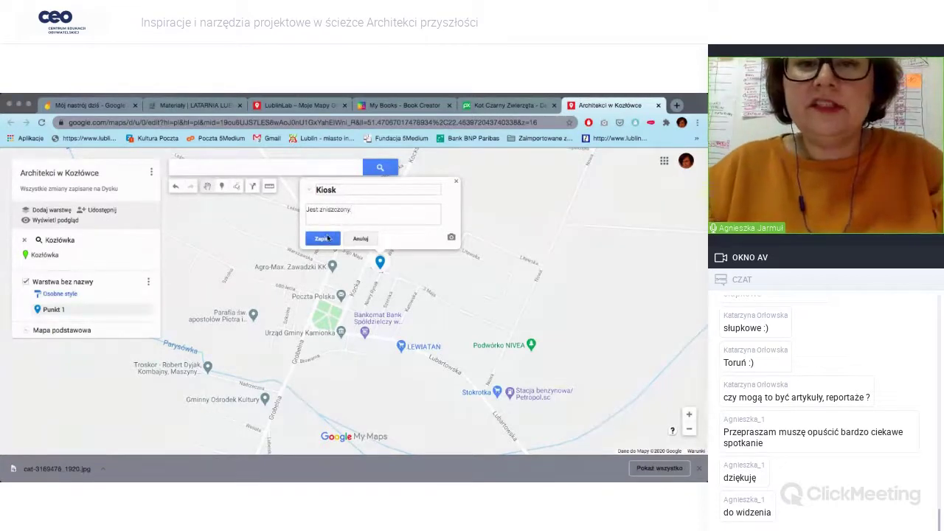
{"action": "left_click", "coordinate": [322, 238]}
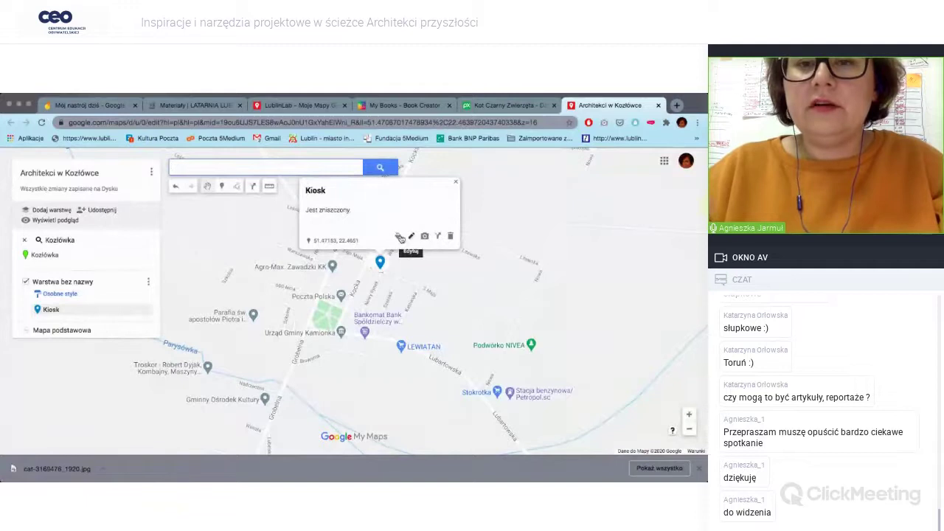
Rename the Kiosk marker as "Miasto" and save the change
{"action": "left_click", "coordinate": [412, 236]}
{"action": "left_click", "coordinate": [358, 210]}
{"action": "double_click", "coordinate": [343, 189]}
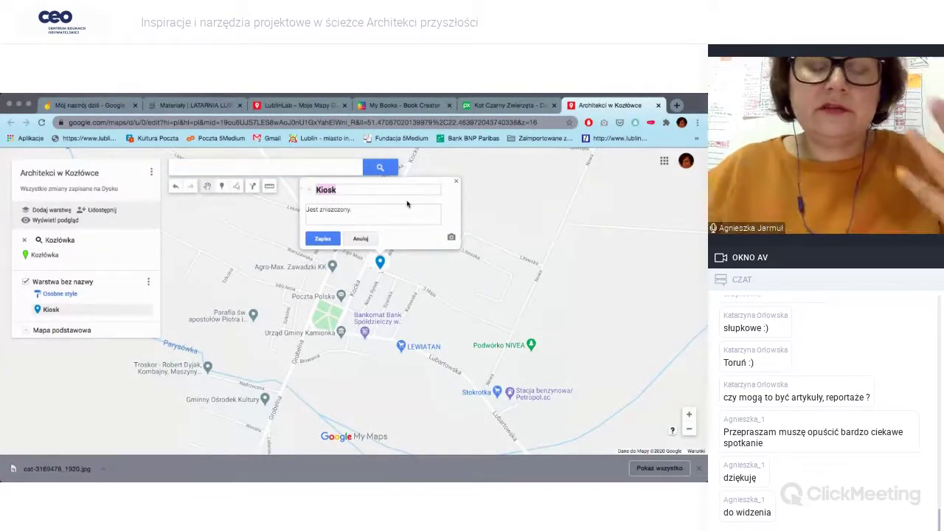
{"action": "type", "text": "Miasto"}
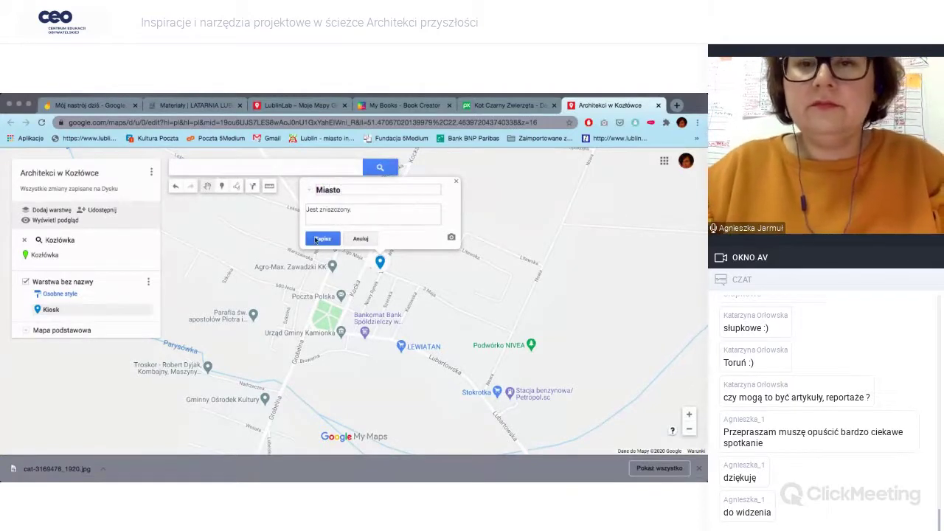
{"action": "left_click", "coordinate": [323, 239]}
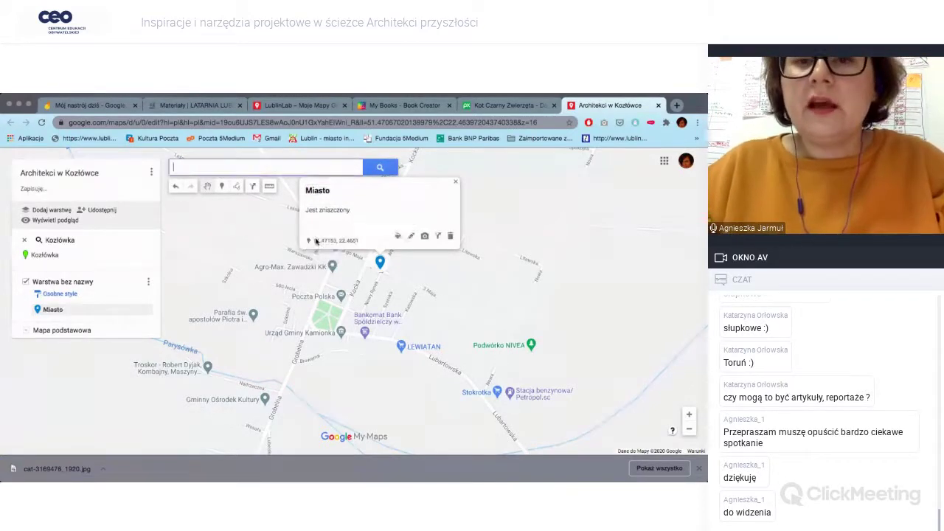
Change the Miasto marker's icon to the round robot face from the Miejsca category and colour it teal
{"action": "left_click", "coordinate": [397, 237]}
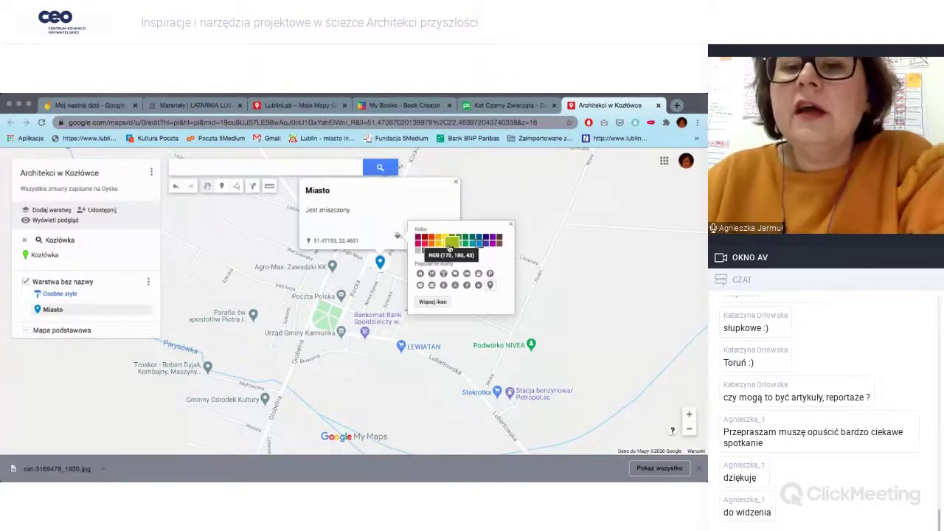
{"action": "left_click", "coordinate": [435, 302]}
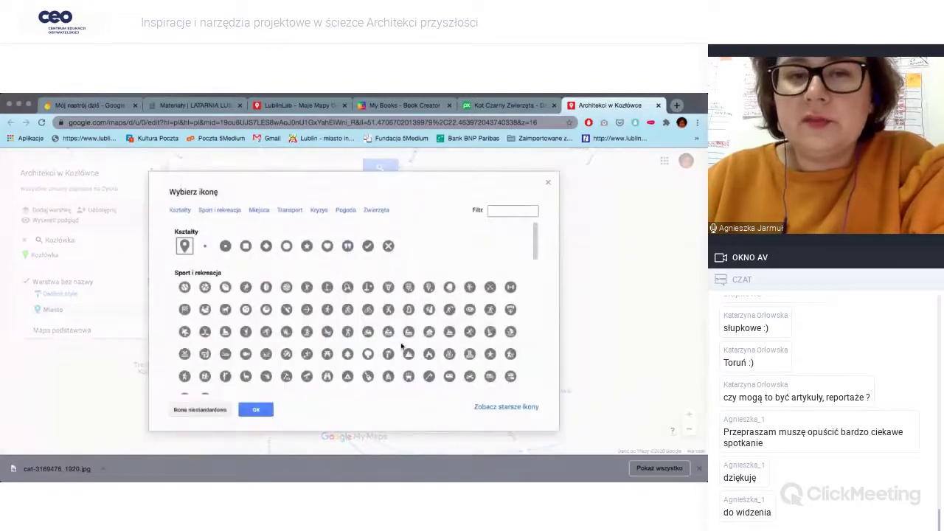
{"action": "scroll", "coordinate": [389, 313], "scroll_direction": "down", "scroll_amount": 3}
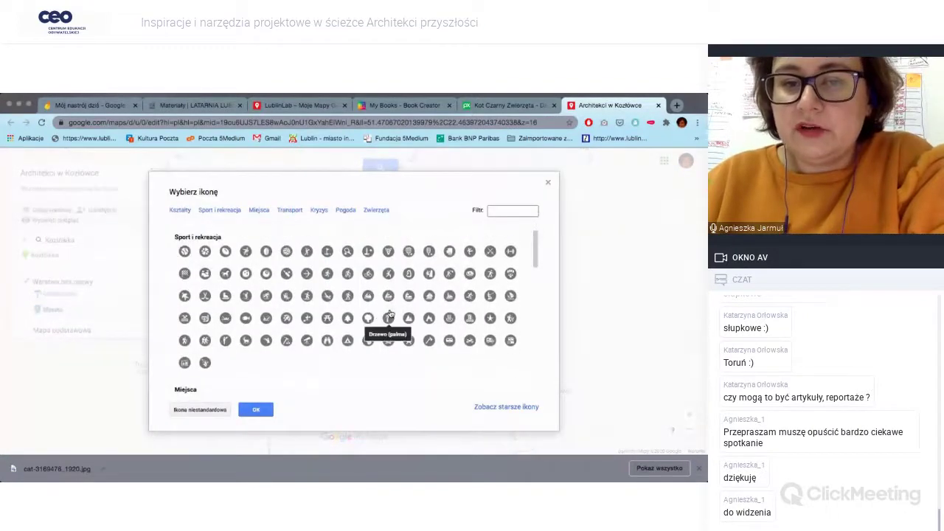
{"action": "scroll", "coordinate": [390, 313], "scroll_direction": "down", "scroll_amount": 1}
{"action": "scroll", "coordinate": [389, 314], "scroll_direction": "down", "scroll_amount": 3}
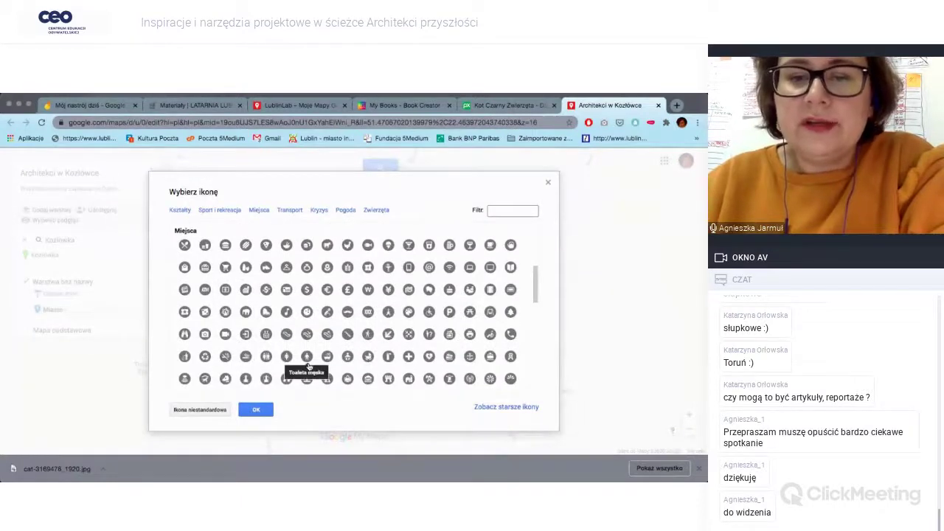
{"action": "scroll", "coordinate": [366, 333], "scroll_direction": "down", "scroll_amount": 2}
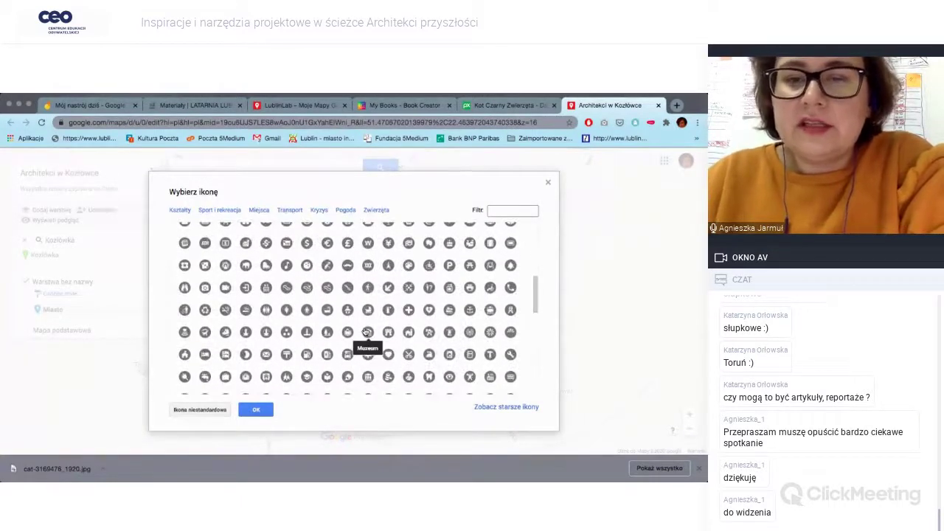
{"action": "scroll", "coordinate": [447, 316], "scroll_direction": "down", "scroll_amount": 2}
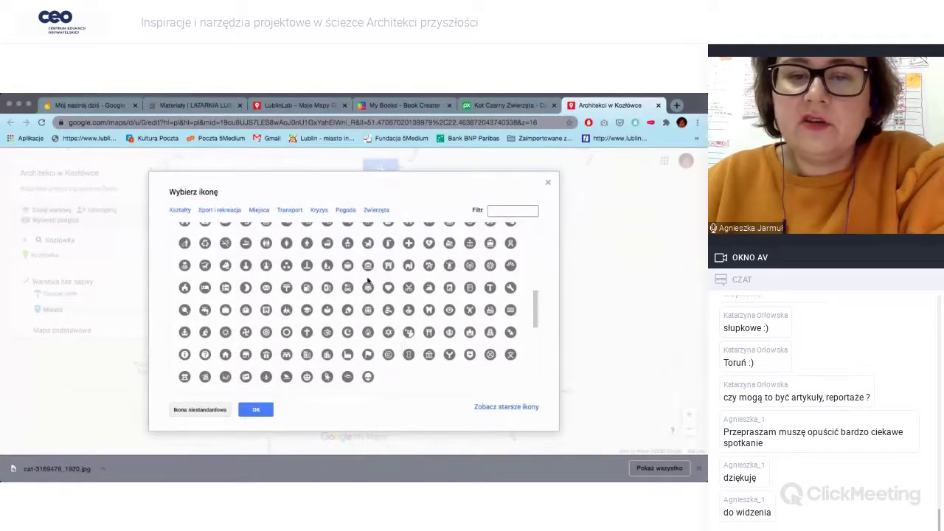
{"action": "scroll", "coordinate": [344, 303], "scroll_direction": "down", "scroll_amount": 2}
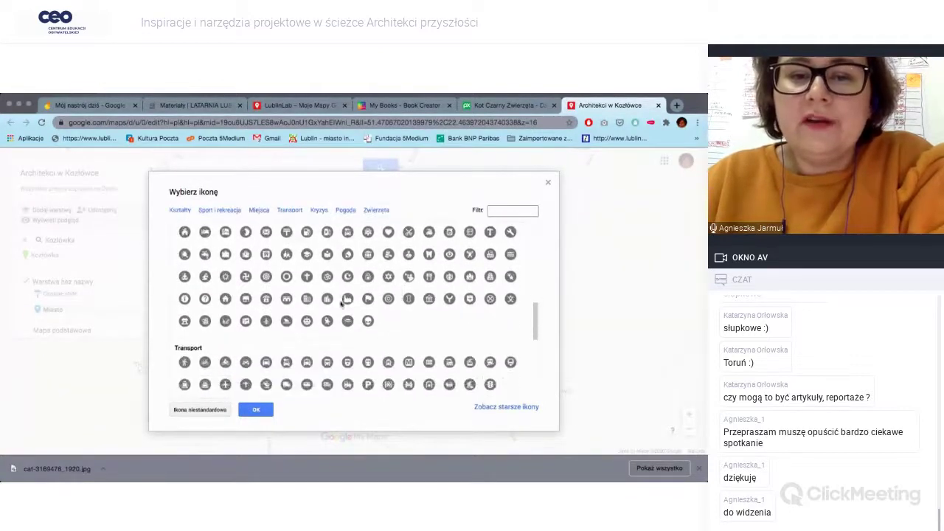
{"action": "left_click", "coordinate": [308, 322]}
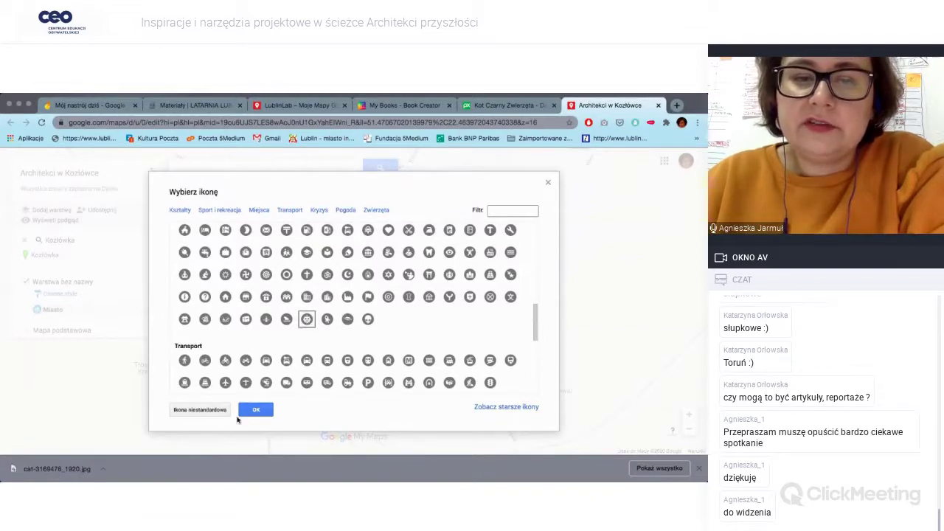
{"action": "left_click", "coordinate": [256, 410]}
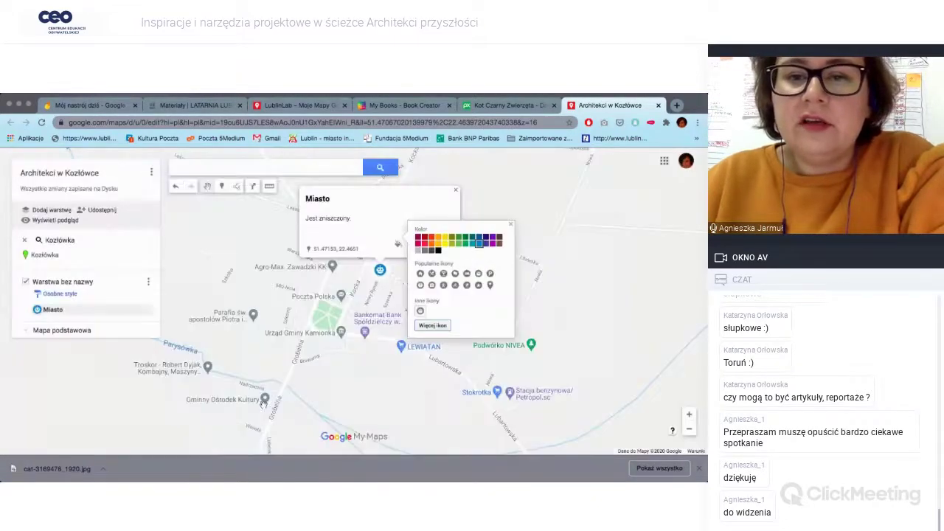
{"action": "left_click", "coordinate": [472, 242]}
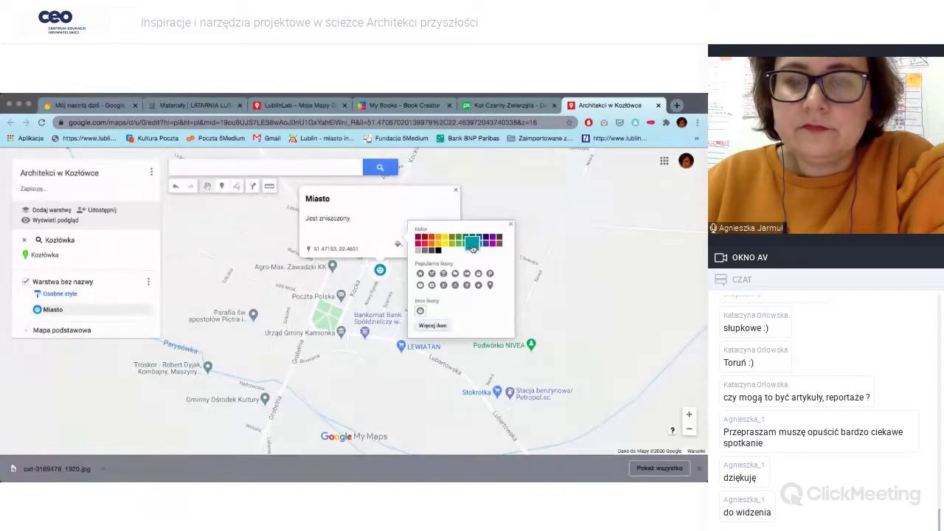
{"action": "left_click", "coordinate": [379, 302]}
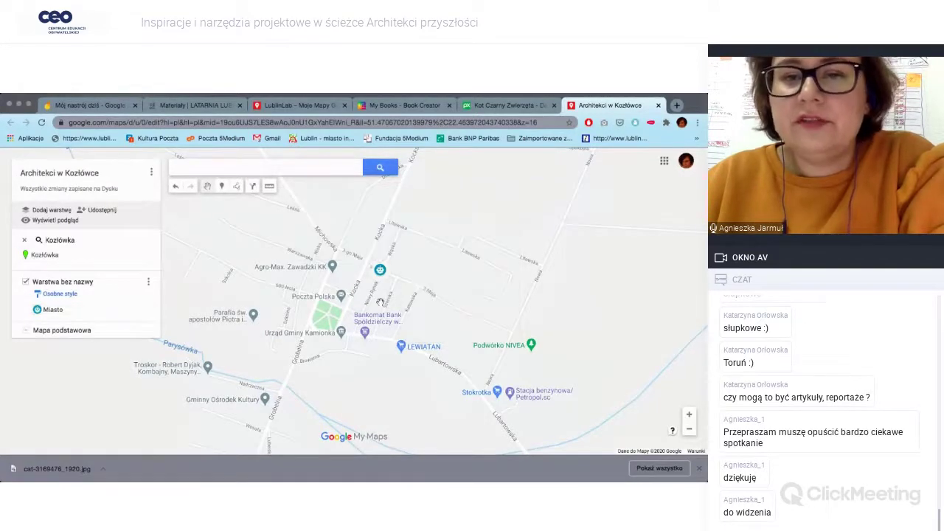
Upload the black cat photo from the device to the Miasto marker and save it
{"action": "left_click", "coordinate": [379, 270]}
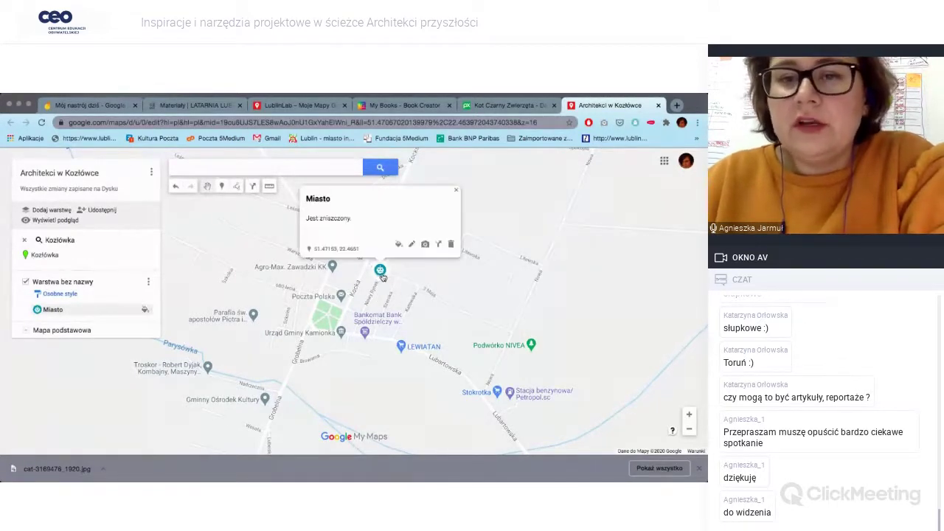
{"action": "left_click", "coordinate": [426, 246]}
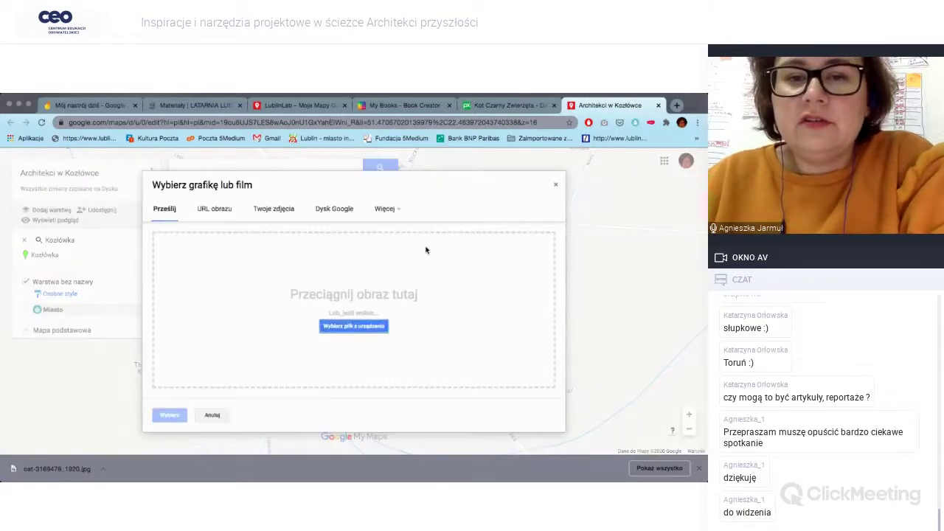
{"action": "left_click", "coordinate": [354, 325]}
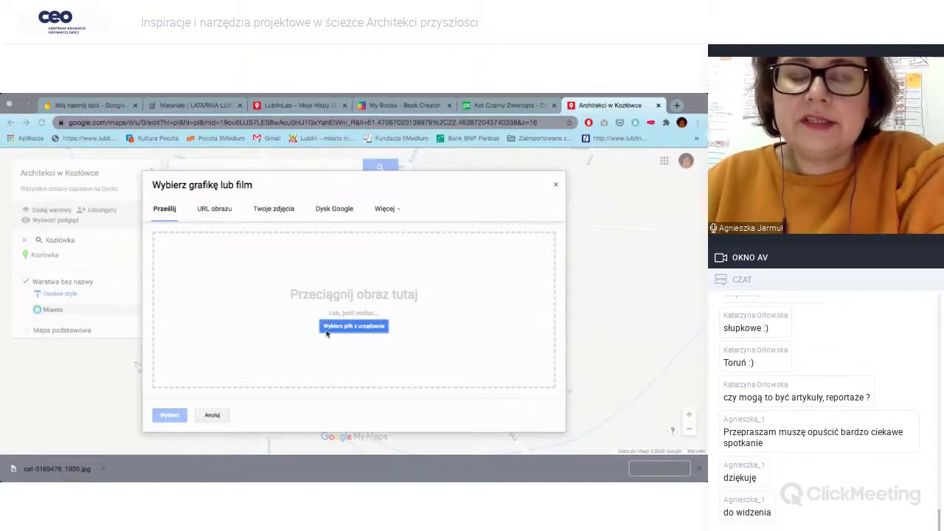
{"action": "key", "text": "Return"}
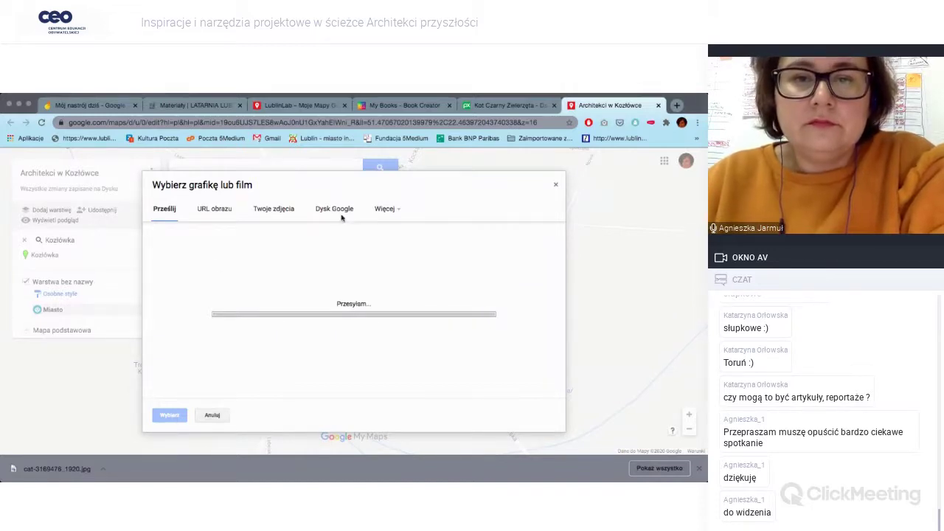
{"action": "left_click", "coordinate": [394, 211]}
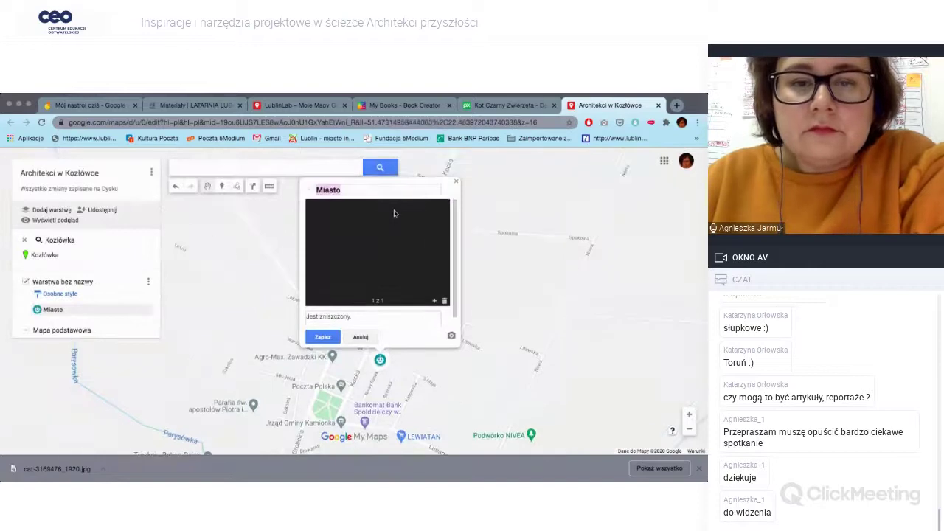
{"action": "left_click", "coordinate": [323, 337]}
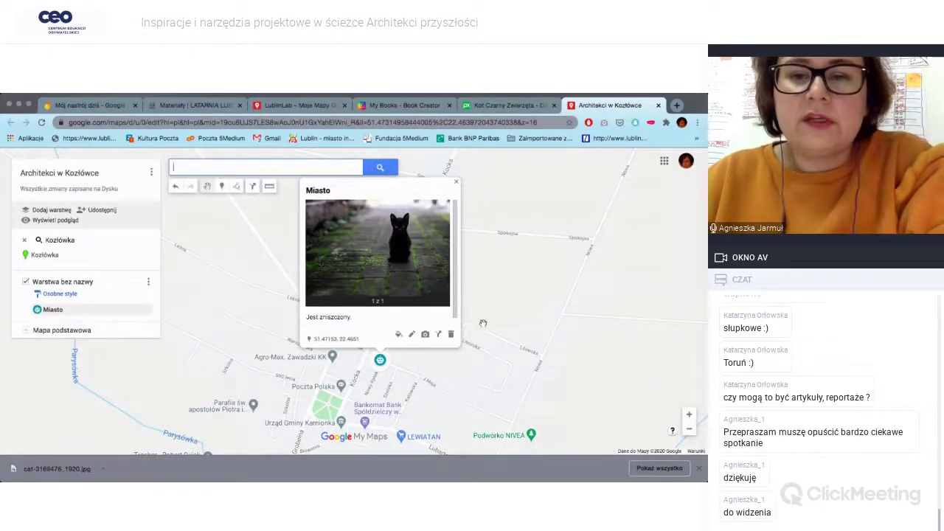
Reopen the Miasto marker's card to check its photo and description
{"action": "left_click", "coordinate": [400, 279]}
{"action": "left_click", "coordinate": [380, 359]}
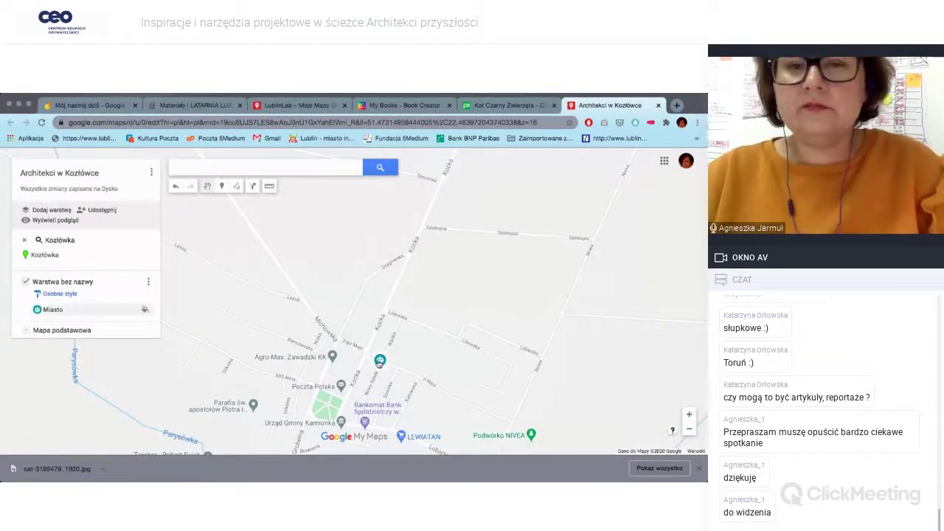
{"action": "left_click_drag", "start_coordinate": [482, 396], "coordinate": [511, 322]}
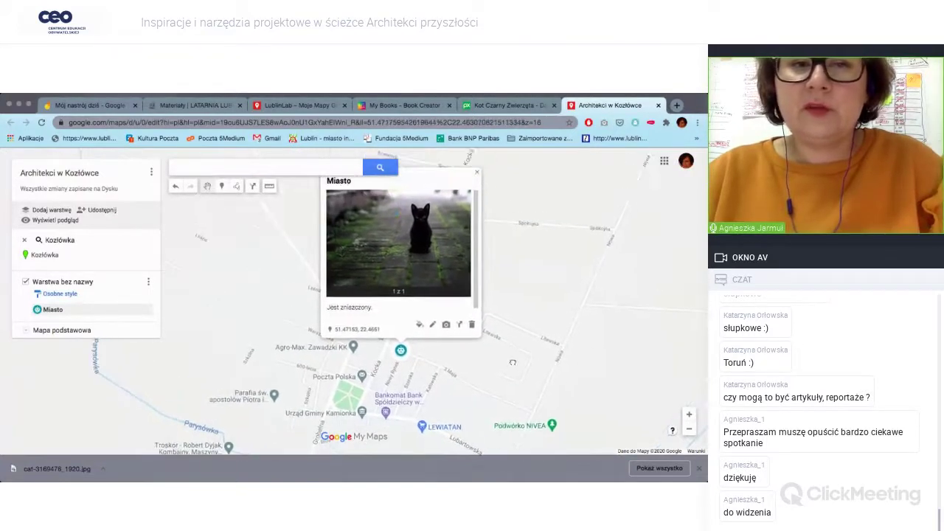
{"action": "left_click_drag", "start_coordinate": [522, 291], "coordinate": [522, 298]}
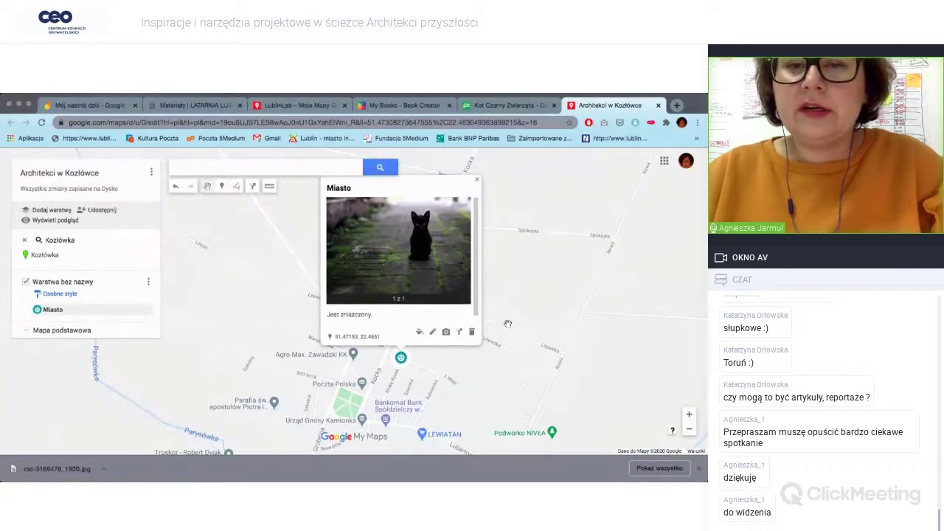
Add a new layer and save a marker named "Druga" in it, placed on Michowska street
{"action": "left_click", "coordinate": [507, 323]}
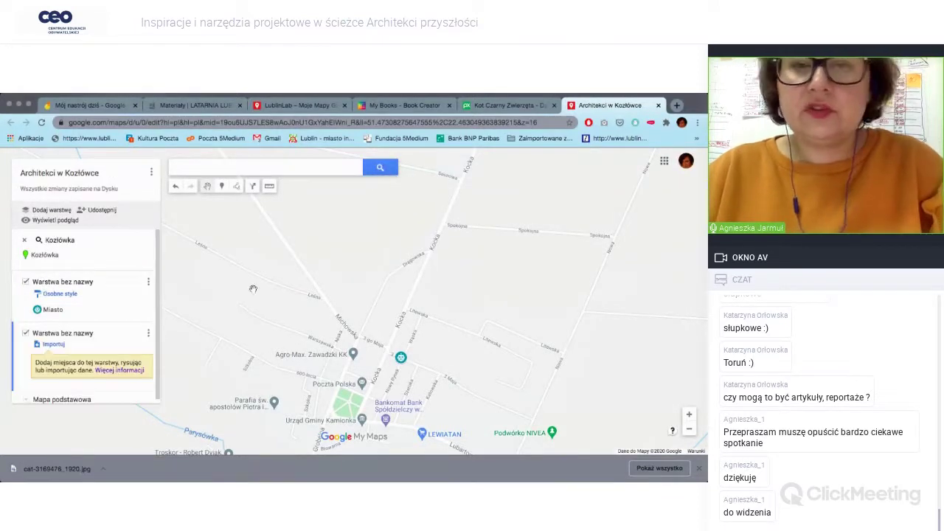
{"action": "left_click", "coordinate": [221, 187]}
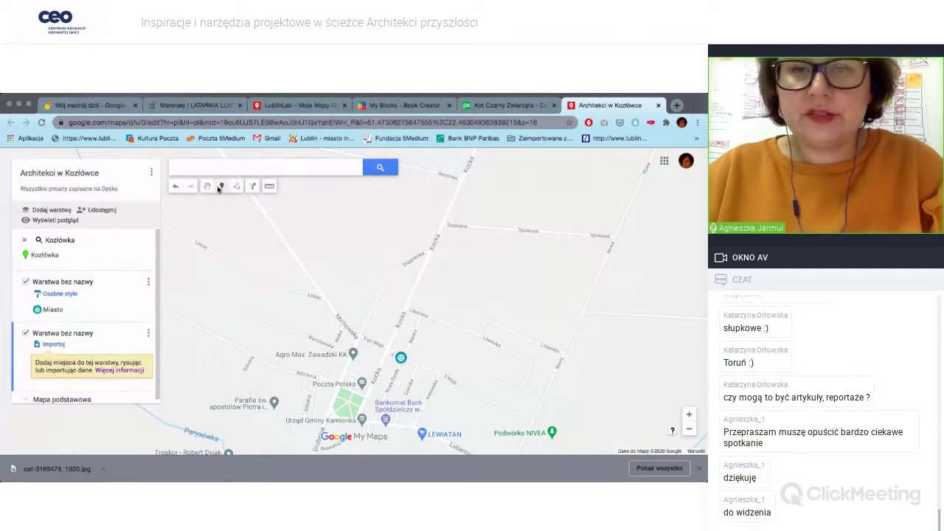
{"action": "left_click", "coordinate": [344, 325]}
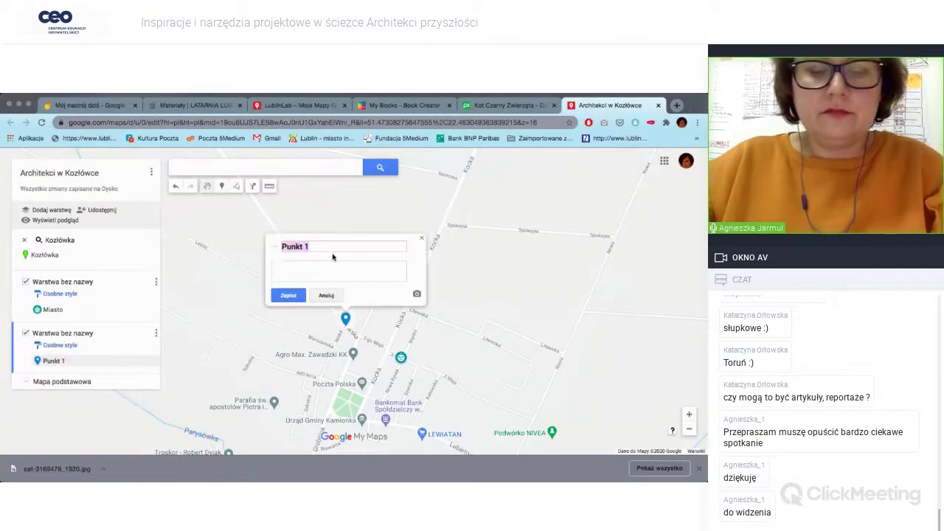
{"action": "type", "text": "Druga"}
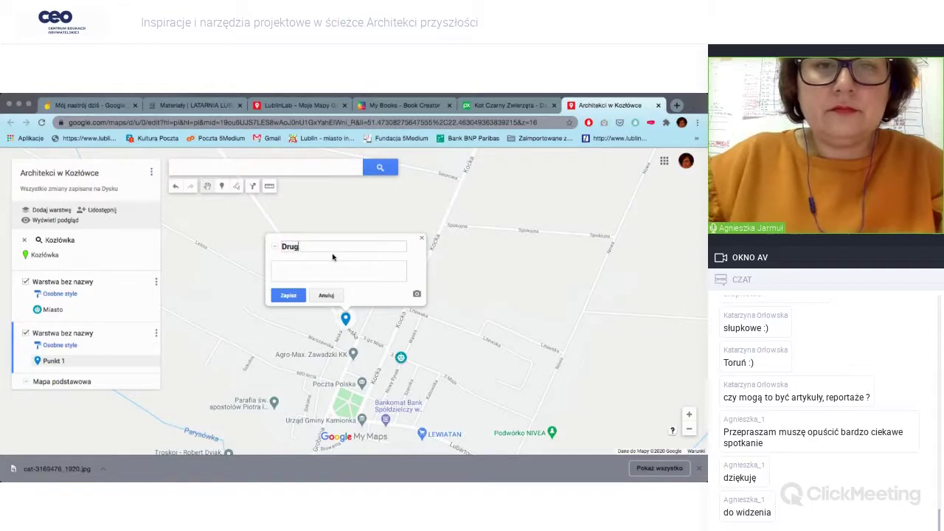
{"action": "left_click", "coordinate": [288, 295]}
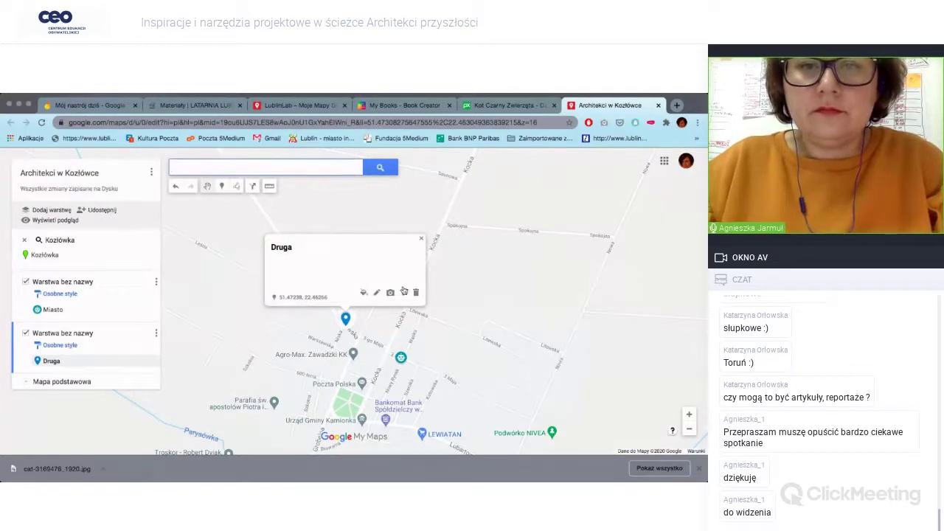
Search YouTube for "Skubas", attach the video "Skubas - Haitańskie drzewa (Official Video)" to the Druga marker, and save
{"action": "left_click", "coordinate": [391, 294]}
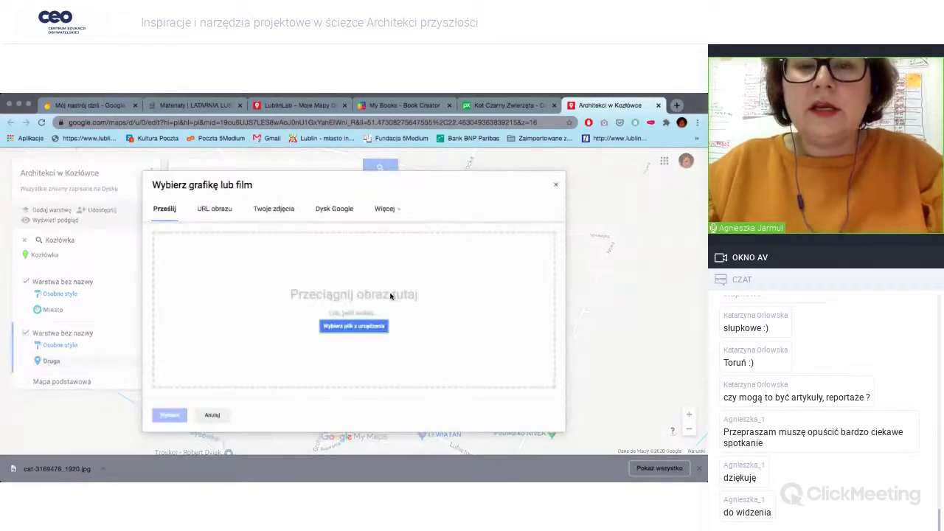
{"action": "left_click", "coordinate": [386, 213]}
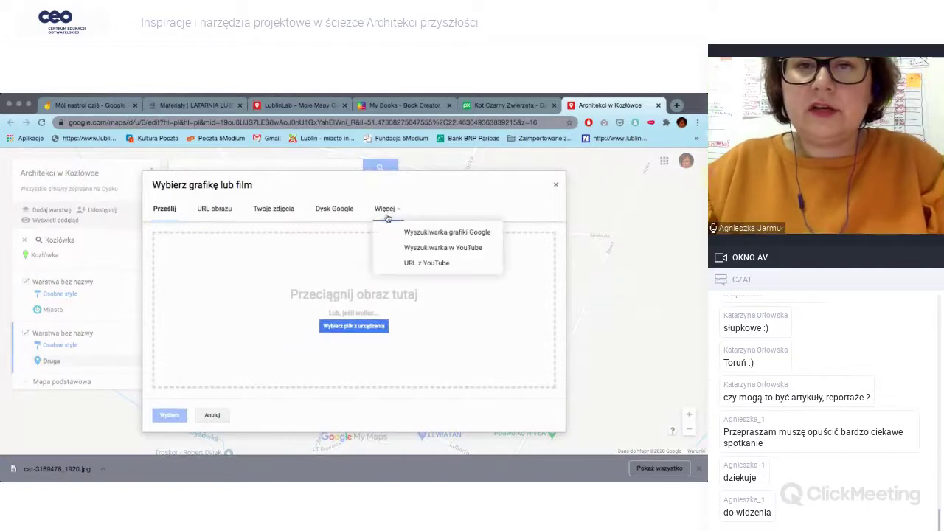
{"action": "left_click", "coordinate": [428, 248]}
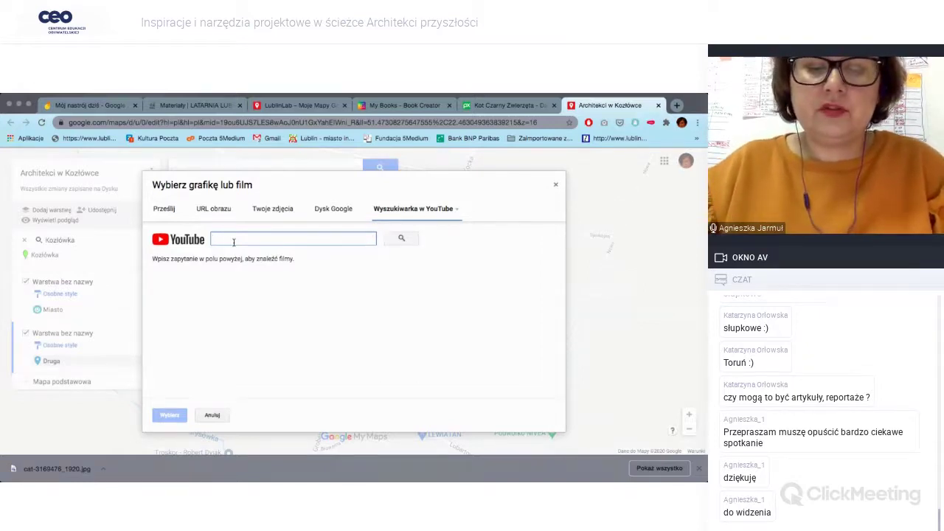
{"action": "type", "text": "Skubi"}
{"action": "left_click", "coordinate": [405, 238]}
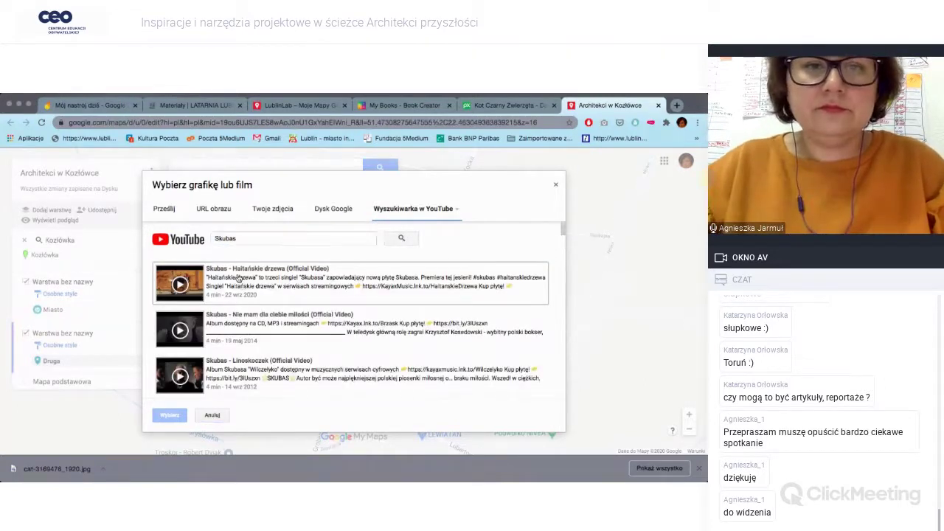
{"action": "left_click", "coordinate": [238, 278]}
{"action": "left_click", "coordinate": [170, 415]}
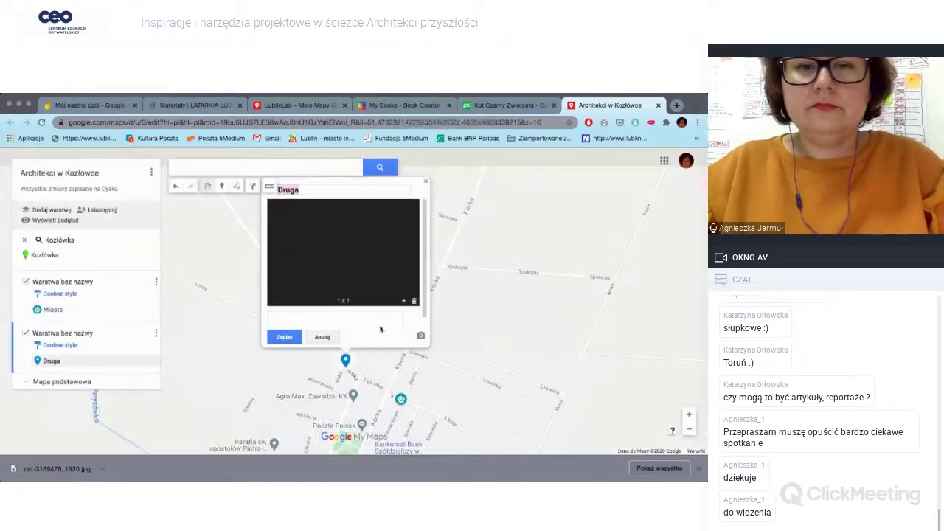
{"action": "left_click", "coordinate": [285, 337]}
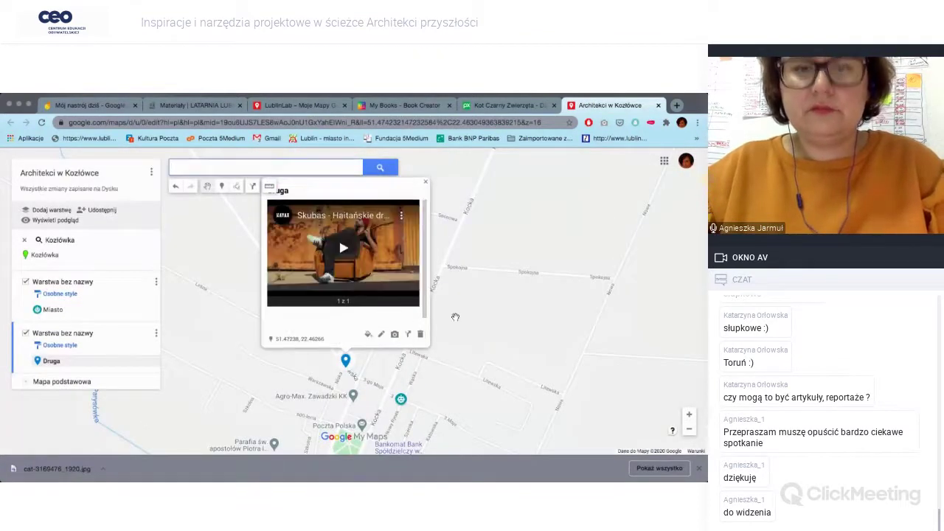
Reopen the Druga marker's card, play its video briefly, pause it and close the card
{"action": "left_click", "coordinate": [510, 340]}
{"action": "left_click", "coordinate": [345, 361]}
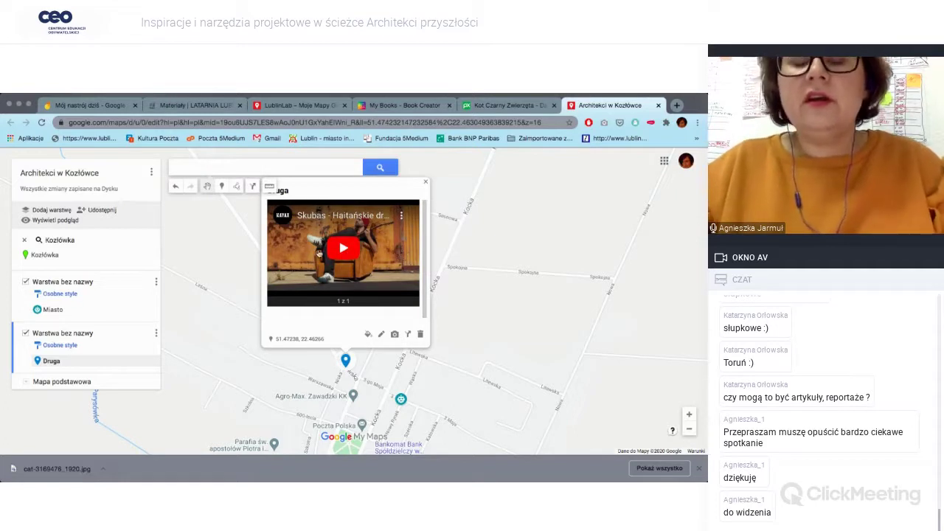
{"action": "left_click", "coordinate": [344, 251]}
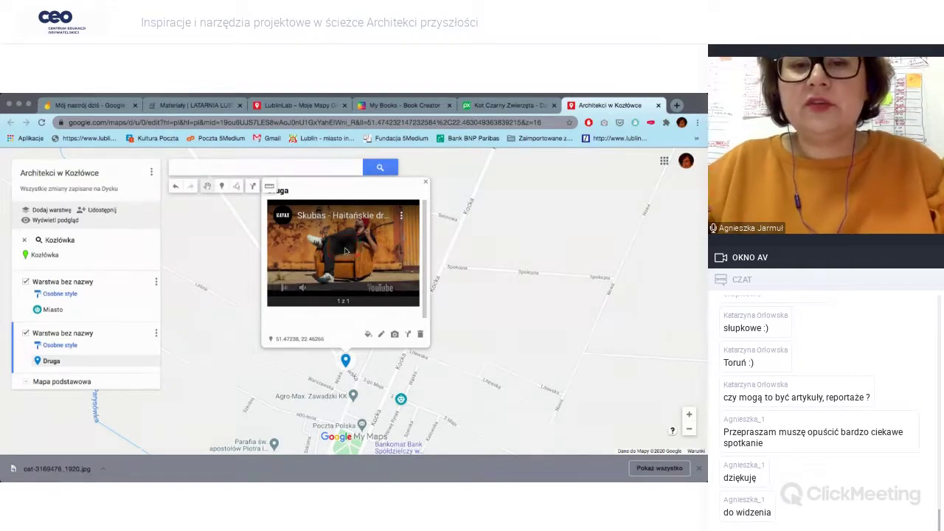
{"action": "left_click", "coordinate": [284, 289]}
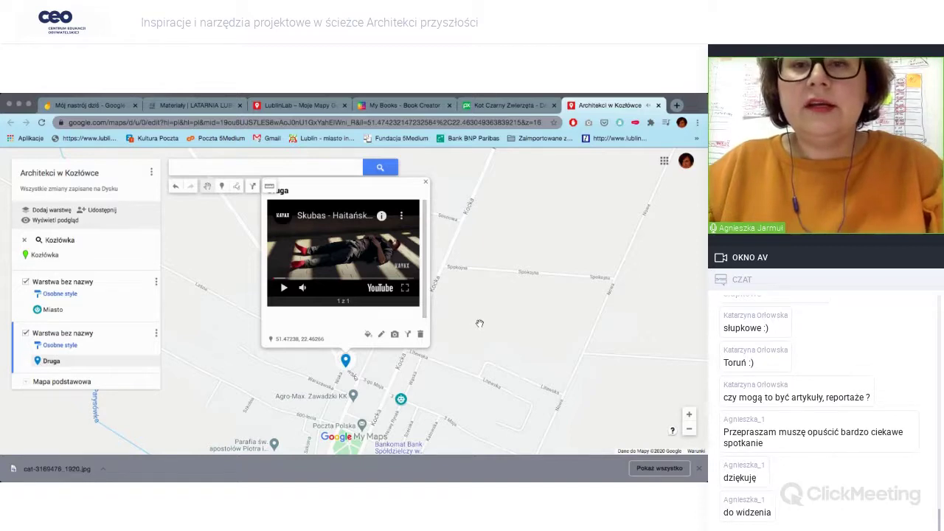
{"action": "left_click", "coordinate": [426, 183]}
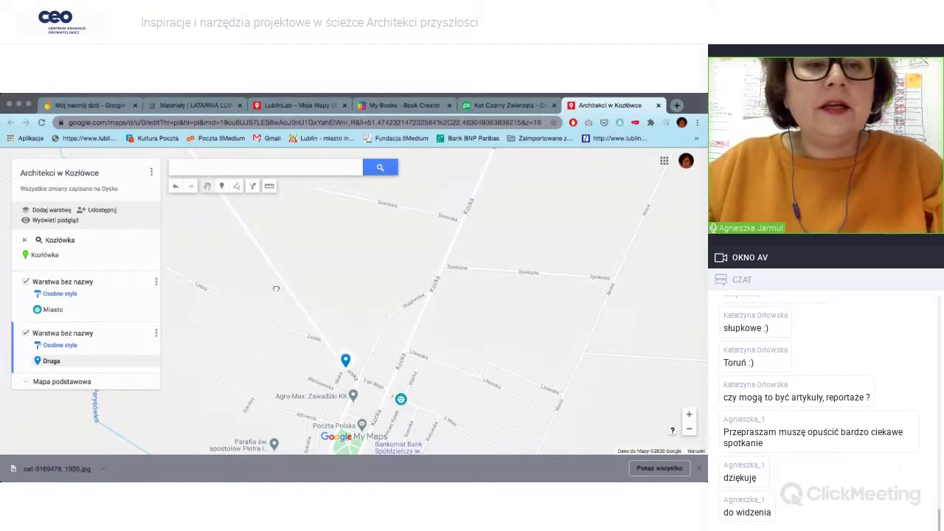
Rename the layer holding the Miasto marker as "Problemy"
{"action": "left_click_drag", "start_coordinate": [276, 289], "coordinate": [315, 263]}
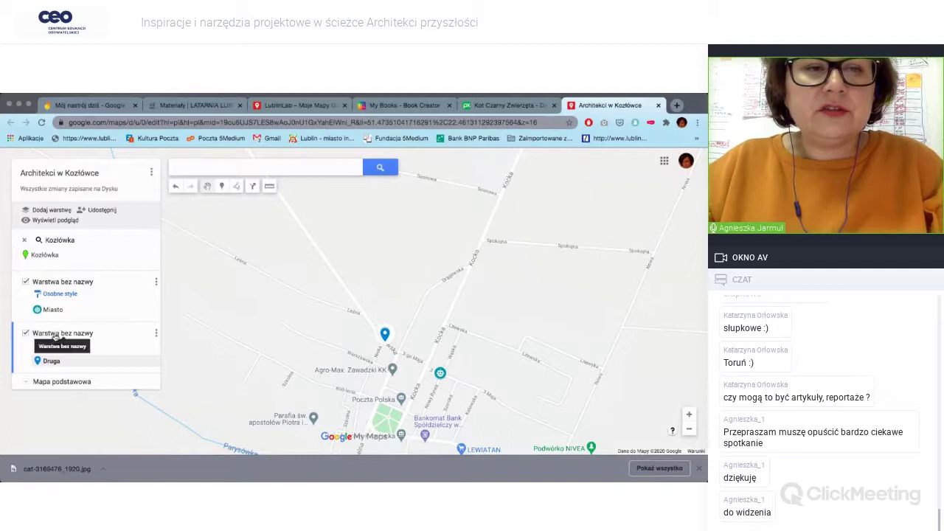
{"action": "left_click", "coordinate": [67, 287]}
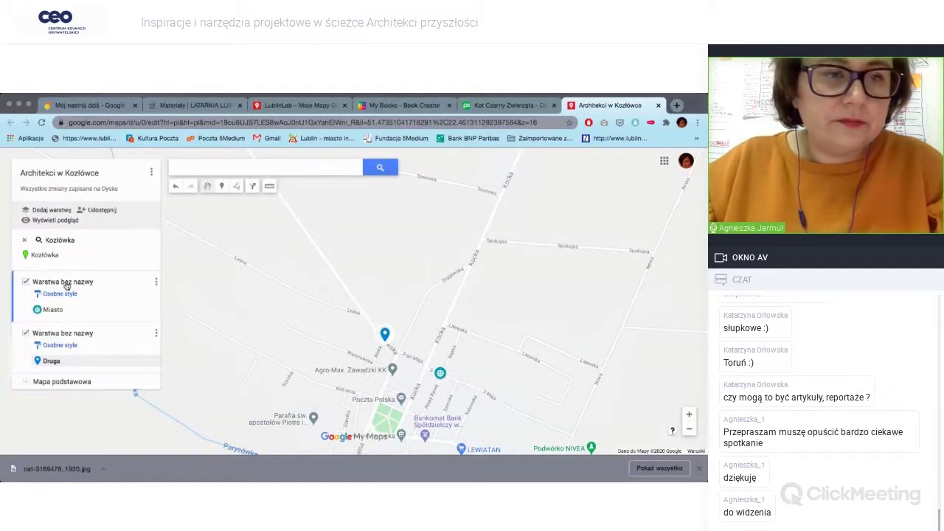
{"action": "left_click", "coordinate": [155, 283]}
{"action": "left_click", "coordinate": [103, 297]}
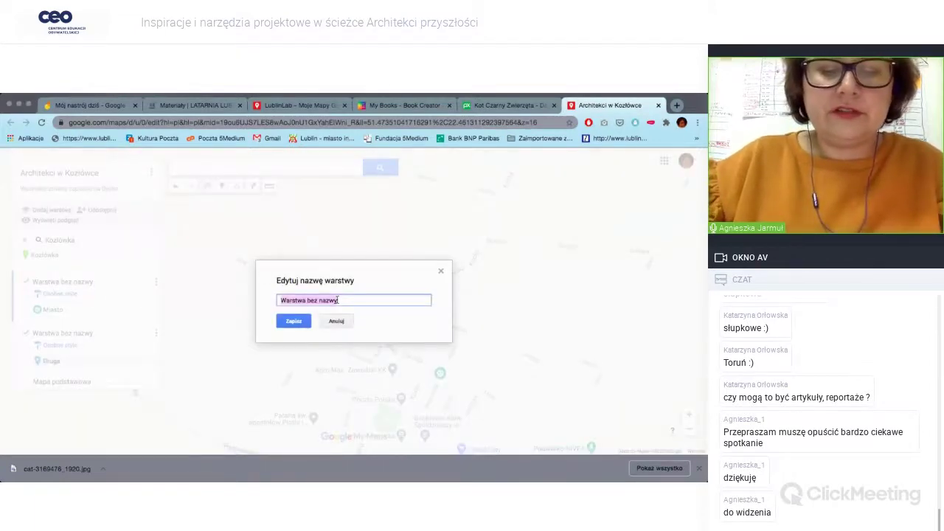
{"action": "type", "text": "Pr"}
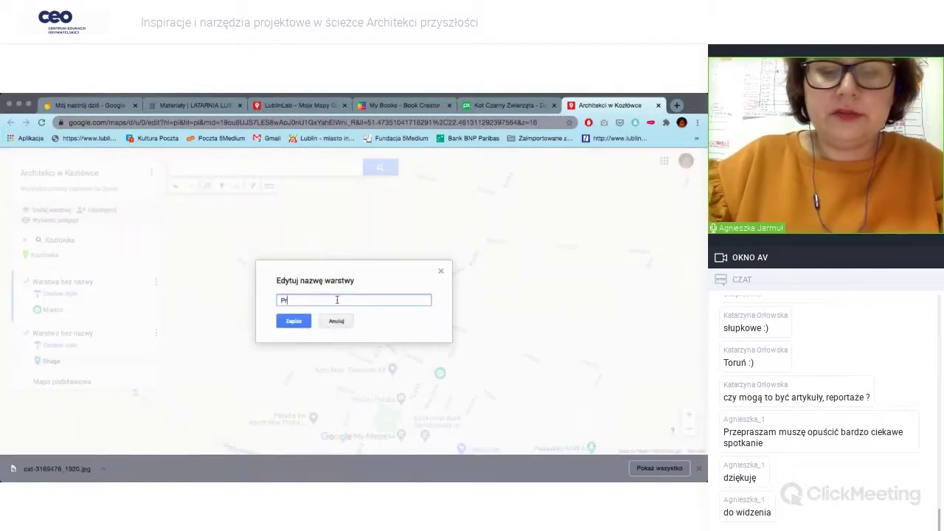
{"action": "type", "text": "oblemy"}
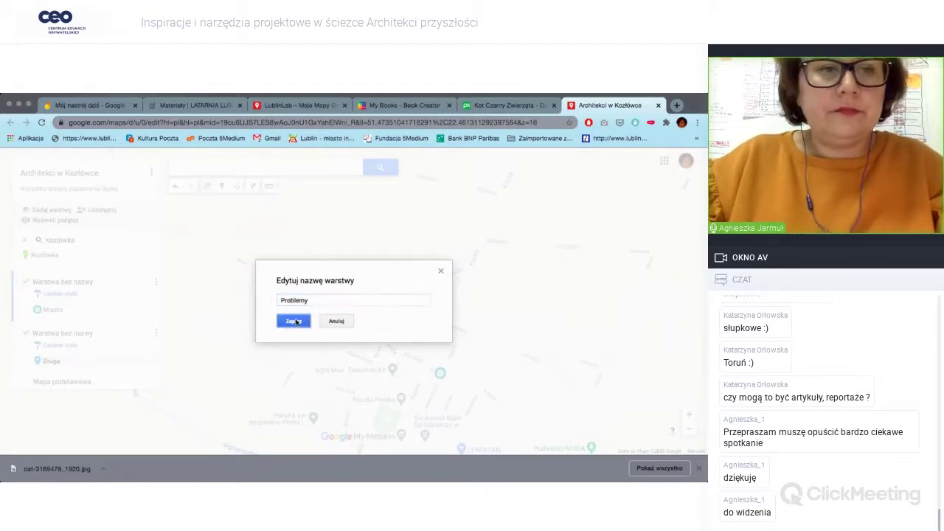
{"action": "left_click", "coordinate": [292, 320]}
Rename the layer containing the Druga marker as "Rozwiązania"
{"action": "left_click", "coordinate": [56, 337]}
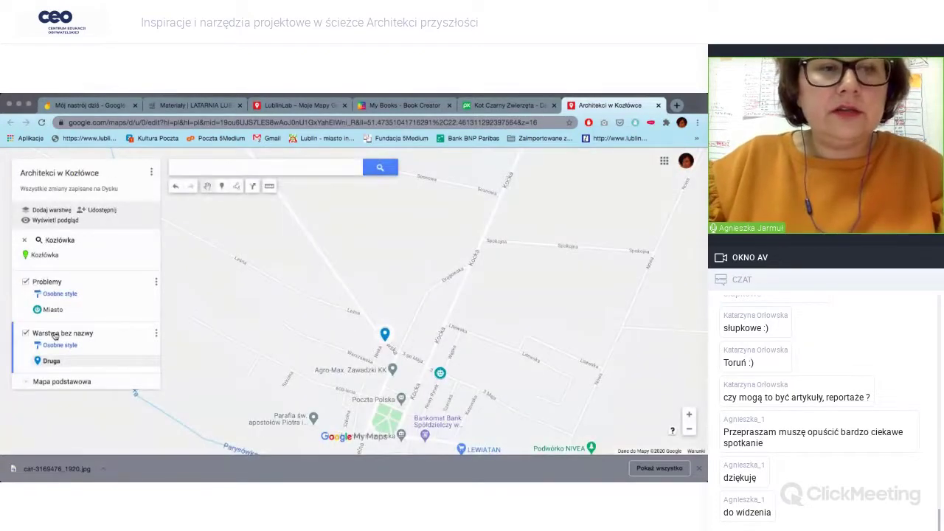
{"action": "left_click", "coordinate": [155, 333]}
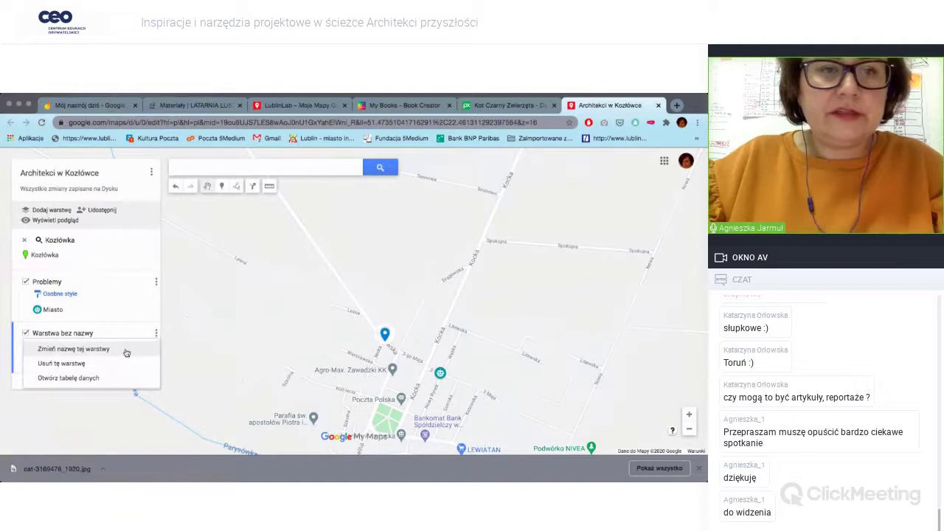
{"action": "left_click", "coordinate": [126, 351]}
{"action": "type", "text": "Rozwiązania"}
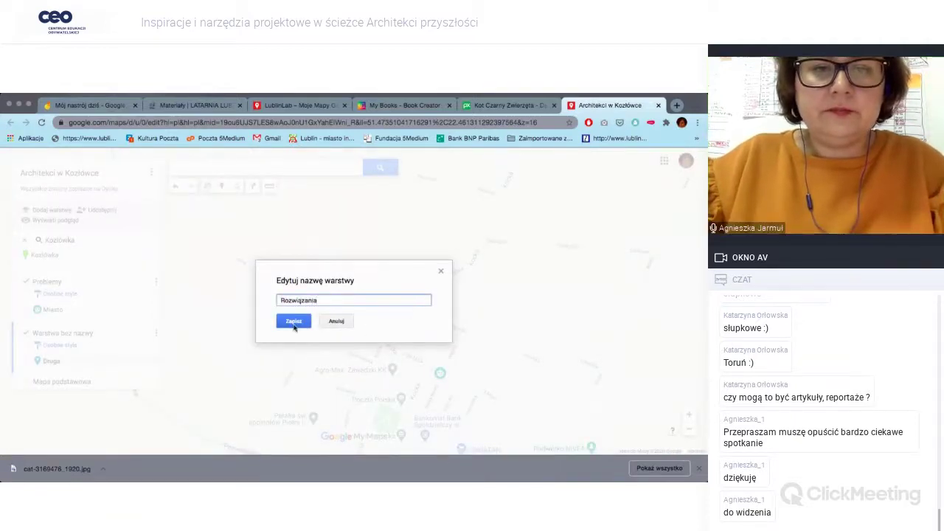
{"action": "left_click", "coordinate": [294, 321]}
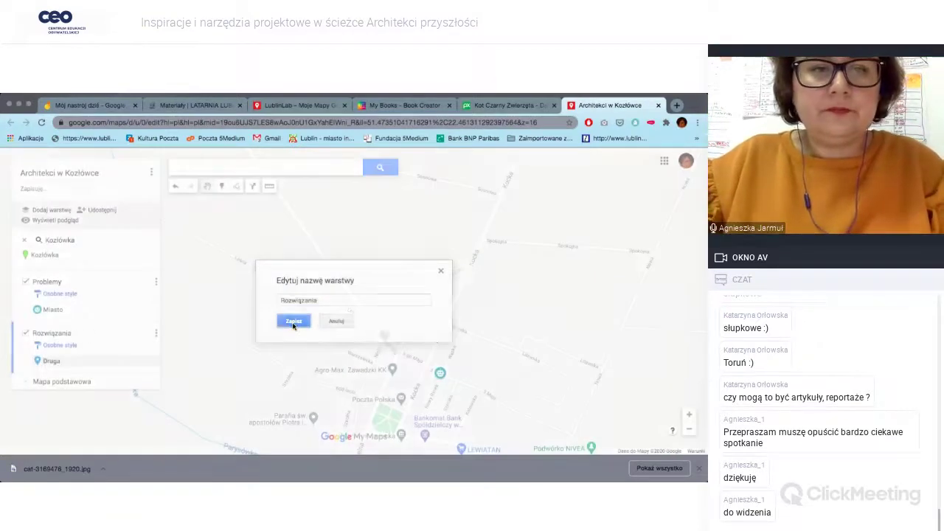
Hide the Problemy layer and save a marker named "Pomysł" in the Rozwiązania layer, placed on Kocka street near Drągowska
{"action": "left_click", "coordinate": [27, 288]}
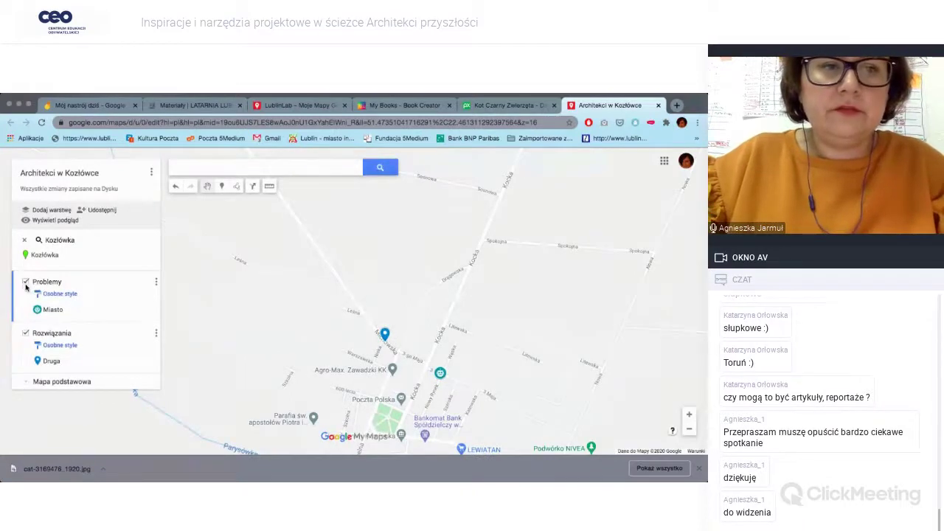
{"action": "left_click", "coordinate": [26, 283]}
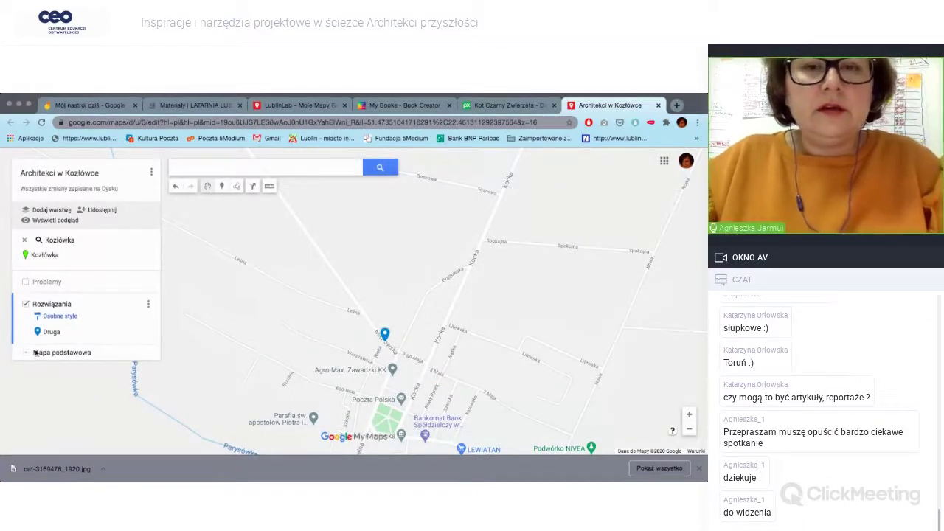
{"action": "left_click", "coordinate": [221, 186]}
{"action": "left_click", "coordinate": [460, 291]}
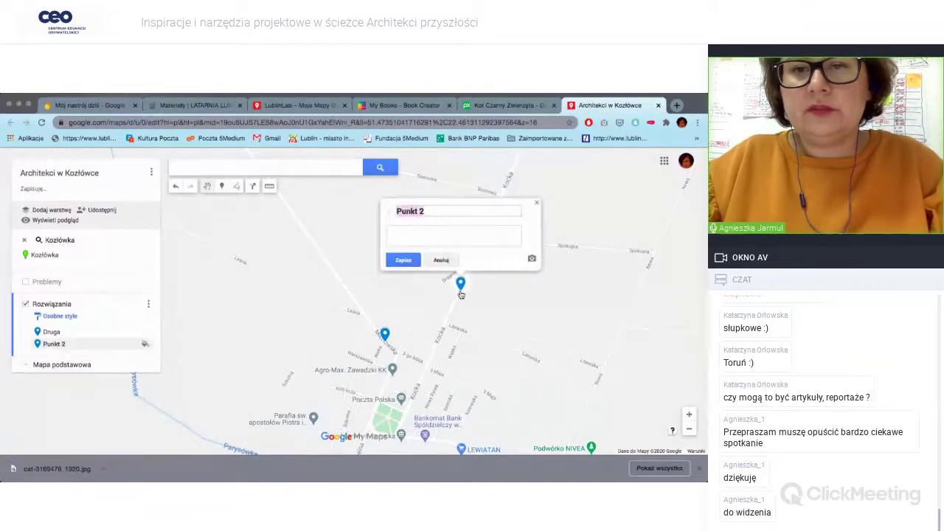
{"action": "type", "text": "Pomysł"}
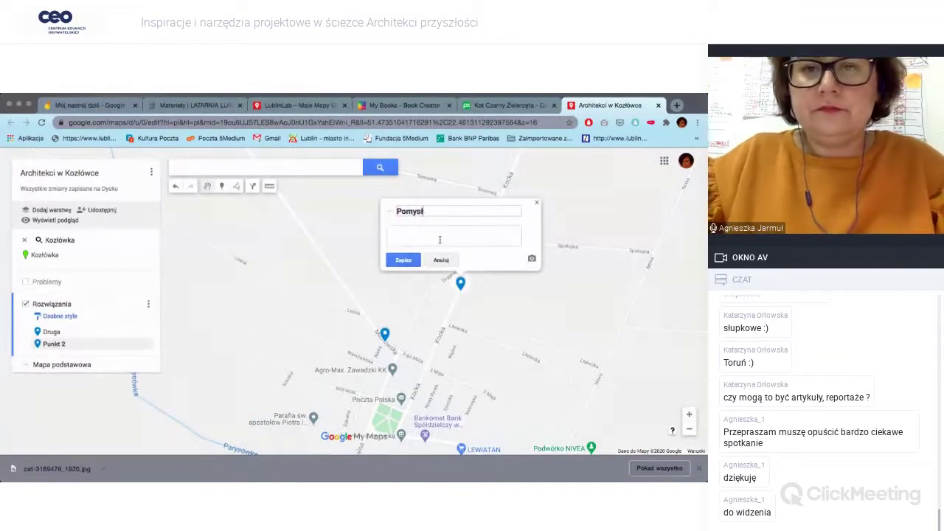
{"action": "left_click", "coordinate": [403, 259]}
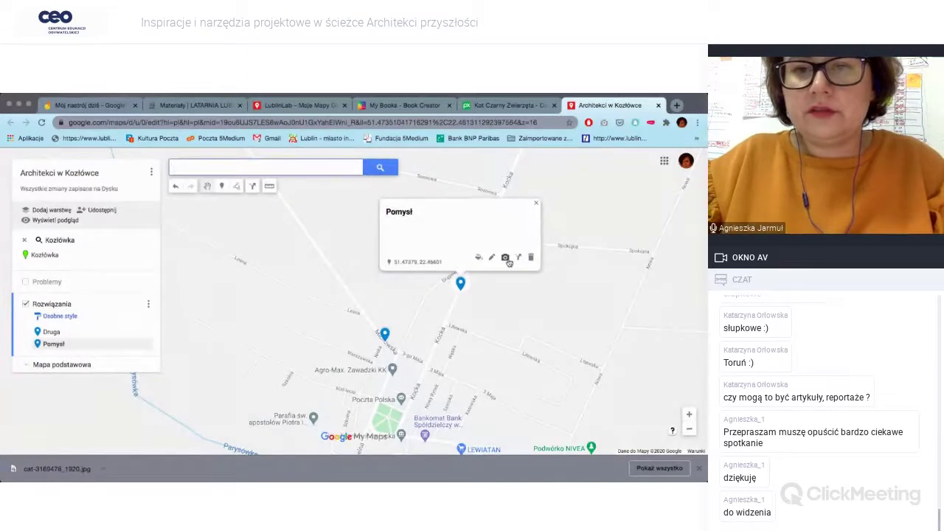
Style the Pomysł marker with green and the walking-person icon, and close its card
{"action": "left_click", "coordinate": [480, 257]}
{"action": "left_click", "coordinate": [539, 263]}
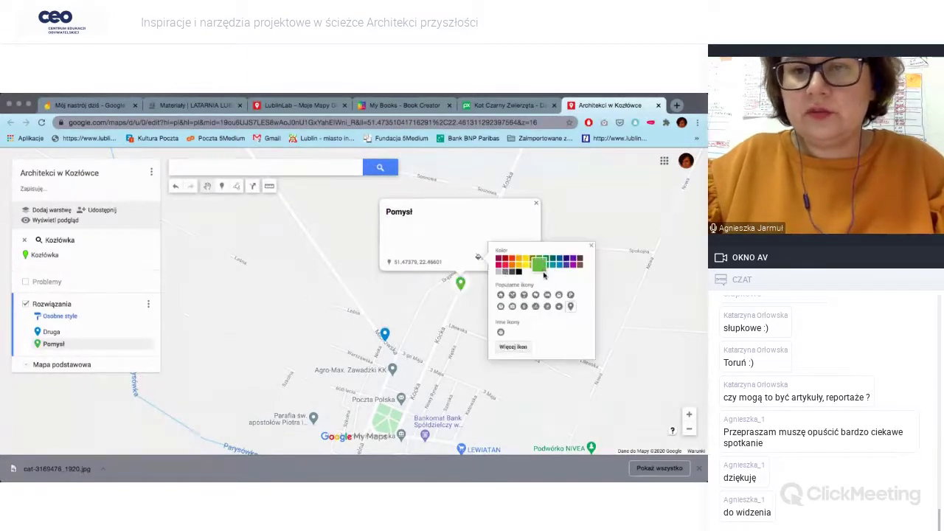
{"action": "left_click", "coordinate": [547, 307]}
{"action": "left_click", "coordinate": [489, 388]}
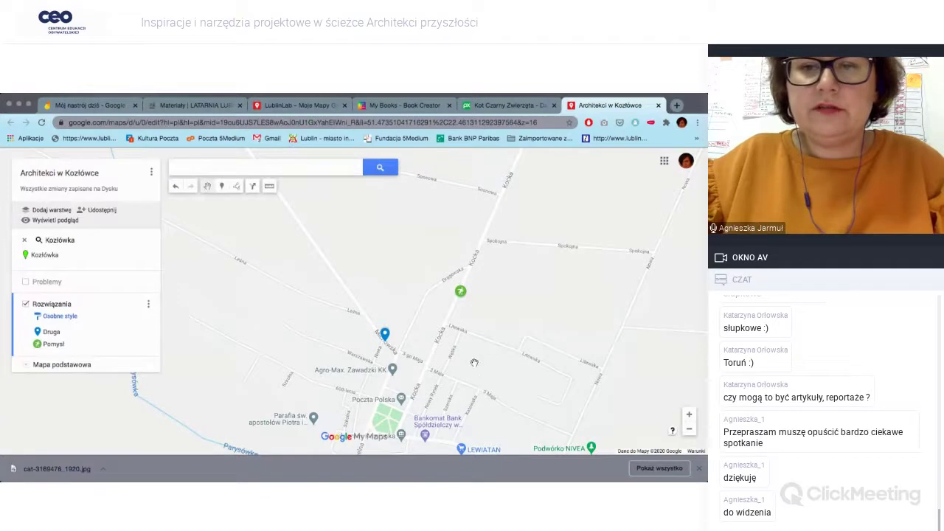
Save a marker named "Cztery" in the Rozwiązania layer, placed on Kocka street by 3-go Maja
{"action": "left_click_drag", "start_coordinate": [506, 283], "coordinate": [518, 127]}
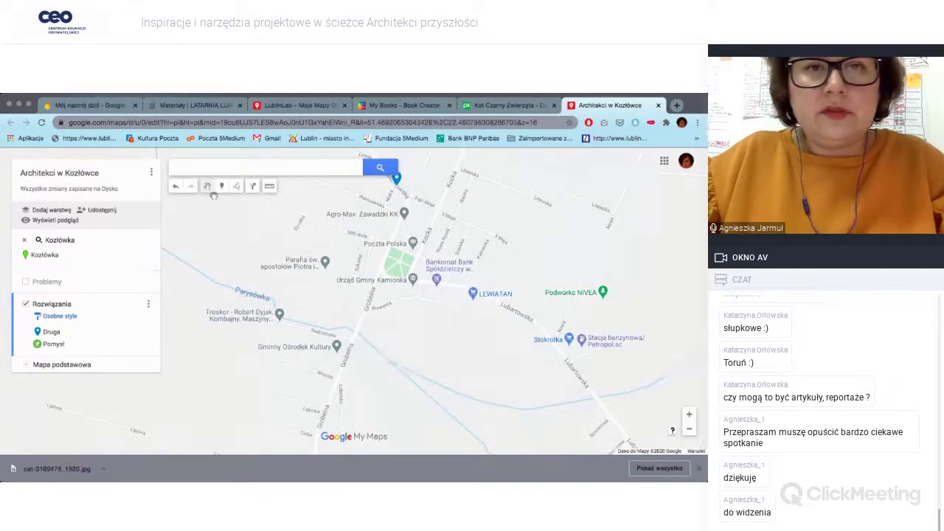
{"action": "left_click_drag", "start_coordinate": [458, 199], "coordinate": [425, 275]}
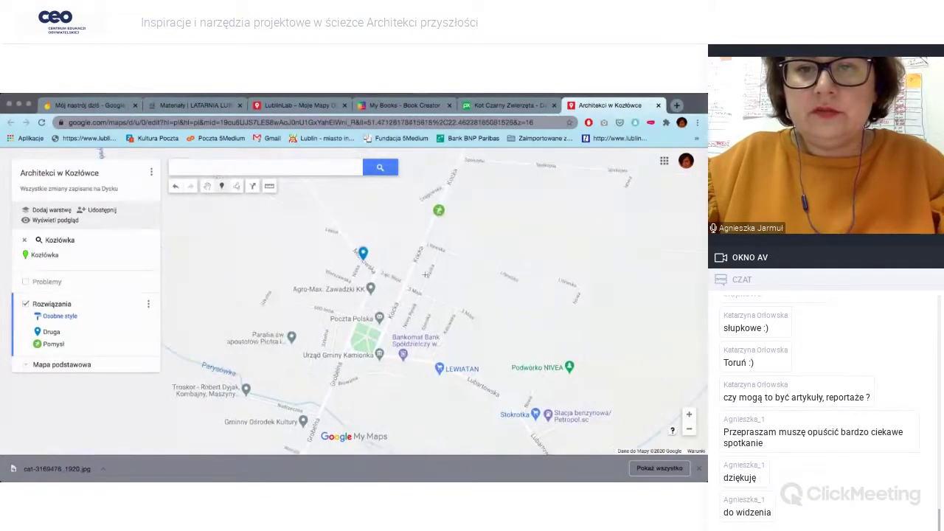
{"action": "left_click", "coordinate": [405, 275]}
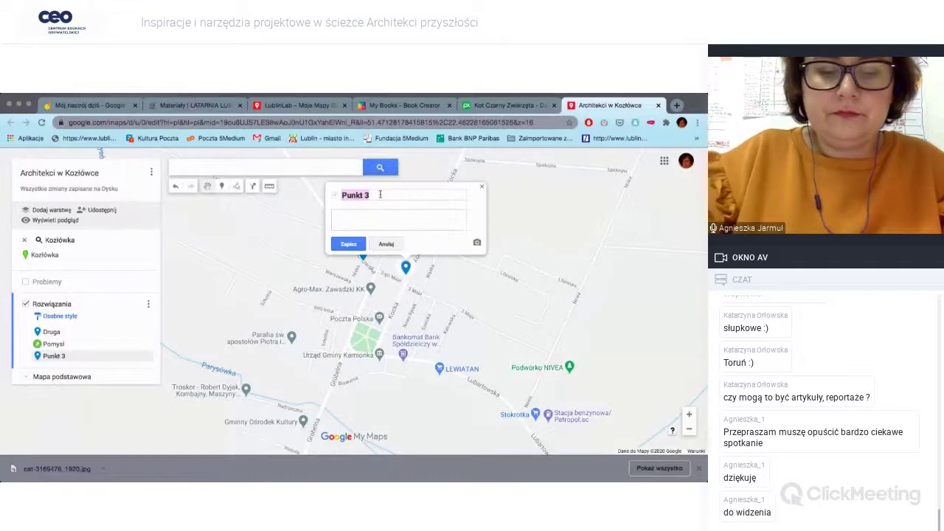
{"action": "type", "text": "Cztery"}
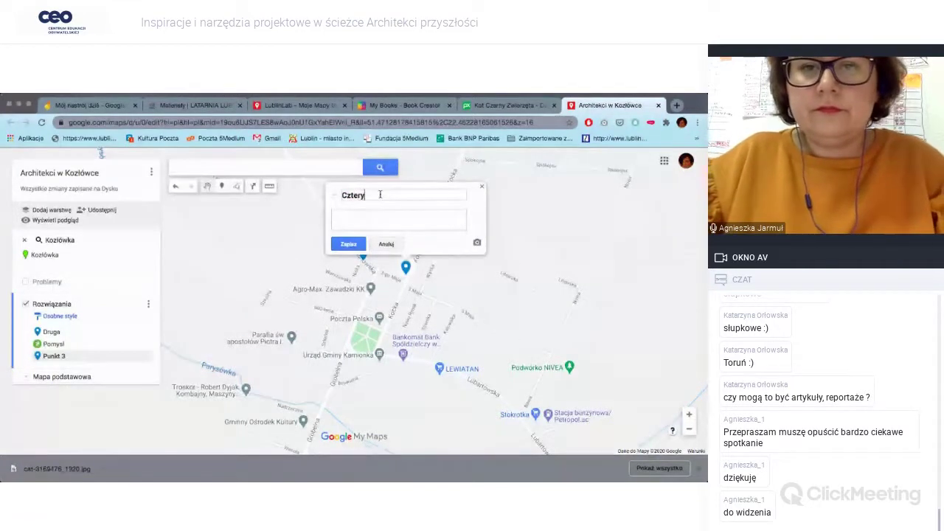
{"action": "left_click", "coordinate": [348, 243]}
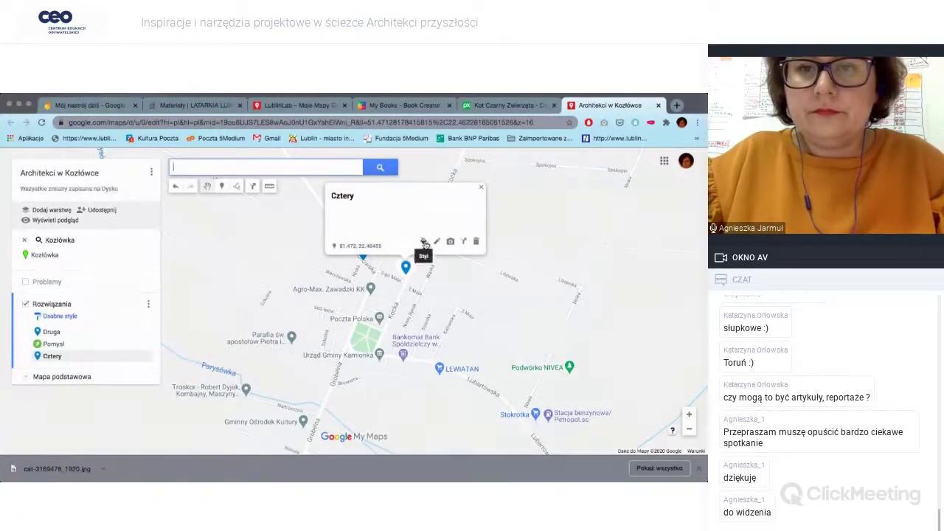
Style the Cztery marker with yellow and the camera icon, and close its card
{"action": "left_click", "coordinate": [425, 243]}
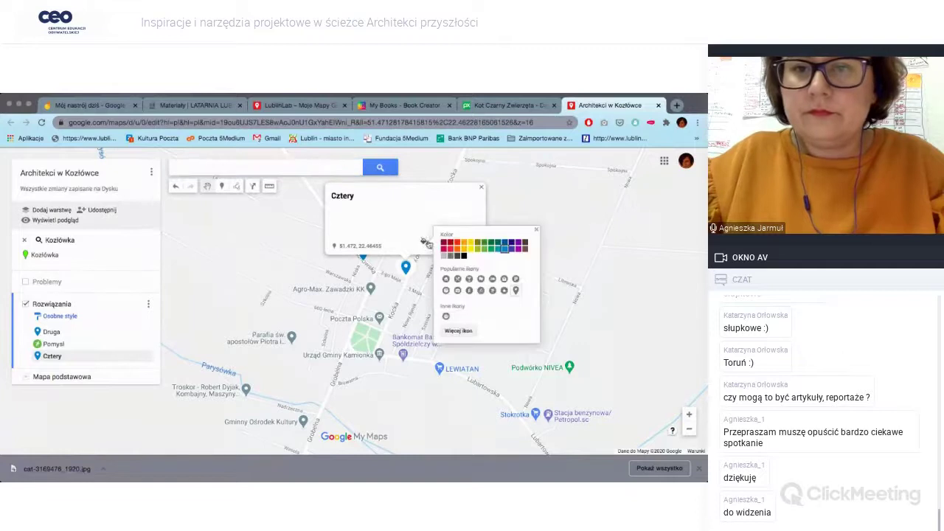
{"action": "left_click", "coordinate": [470, 248]}
{"action": "left_click", "coordinate": [457, 290]}
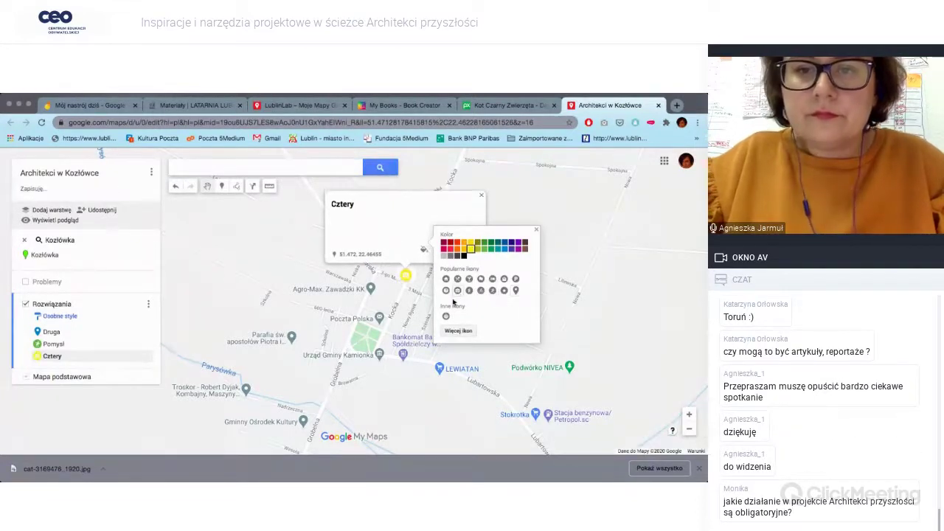
{"action": "left_click", "coordinate": [394, 312]}
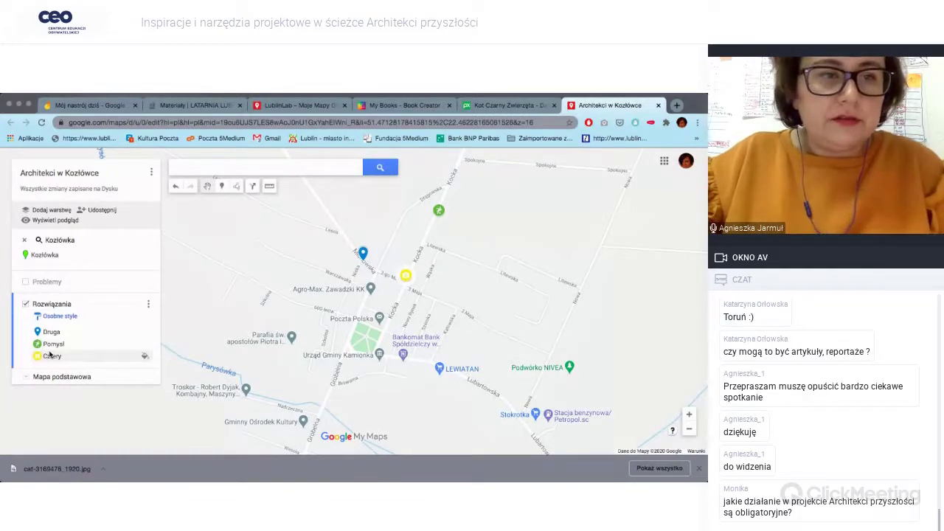
Show the Problemy layer again, toggle its visibility off and on, and leave it displayed
{"action": "left_click", "coordinate": [25, 281]}
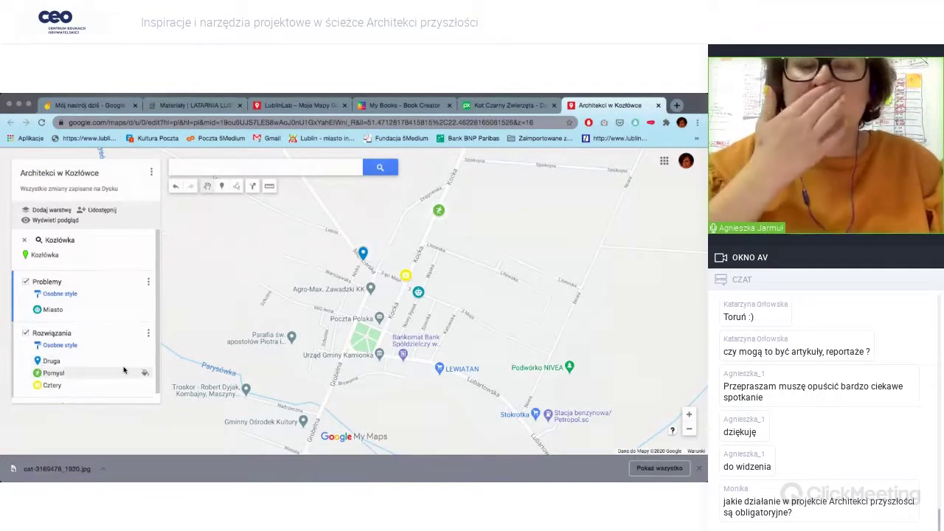
{"action": "left_click", "coordinate": [26, 282]}
{"action": "left_click", "coordinate": [27, 282]}
{"action": "left_click", "coordinate": [27, 283]}
{"action": "left_click", "coordinate": [27, 282]}
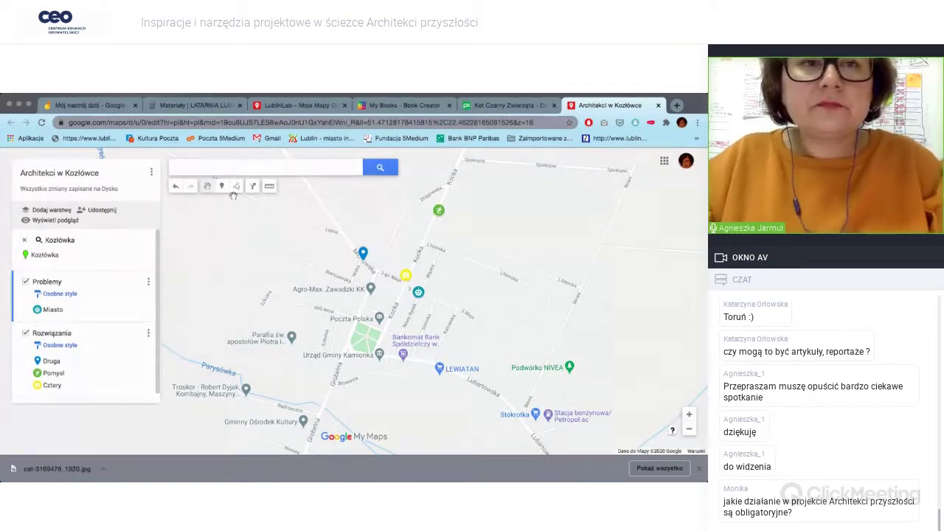
Share the map with anyone who has the link, in the viewer role (Przeglądający), and finish the sharing settings
{"action": "left_click", "coordinate": [103, 211]}
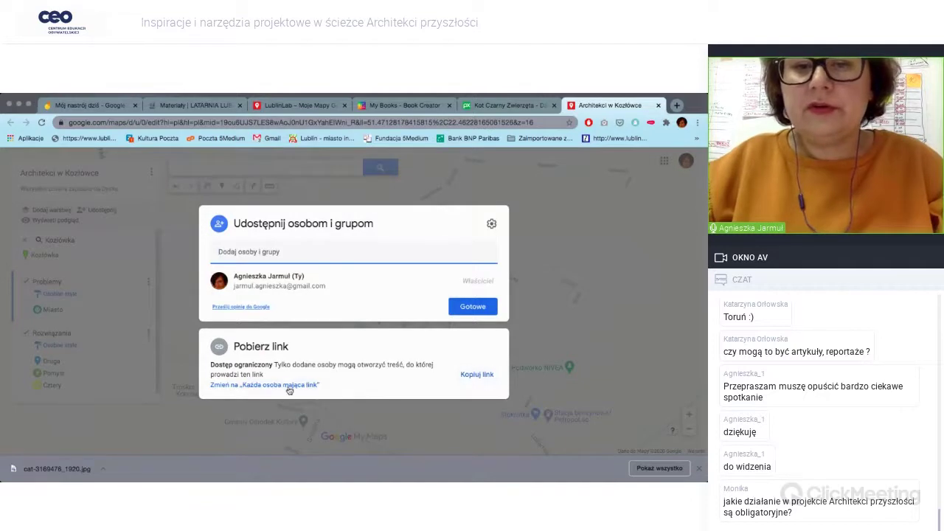
{"action": "left_click", "coordinate": [289, 385]}
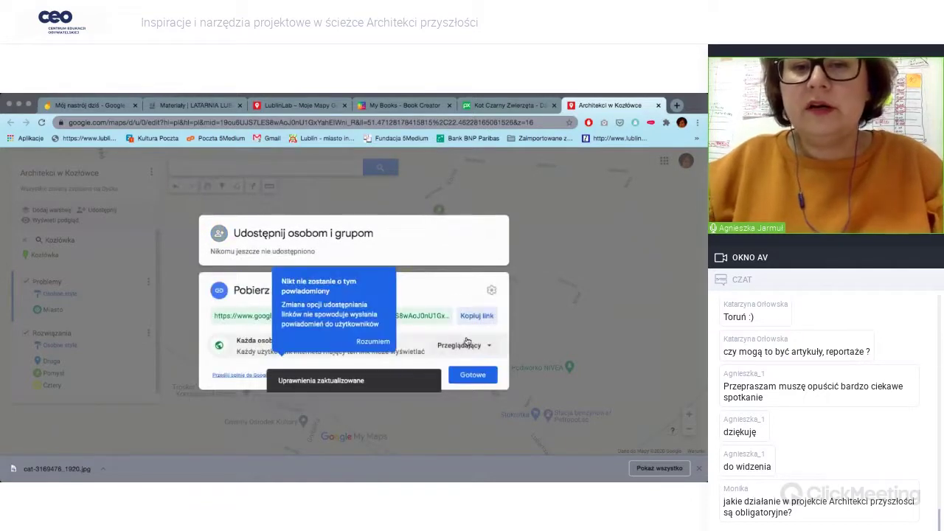
{"action": "left_click", "coordinate": [371, 342]}
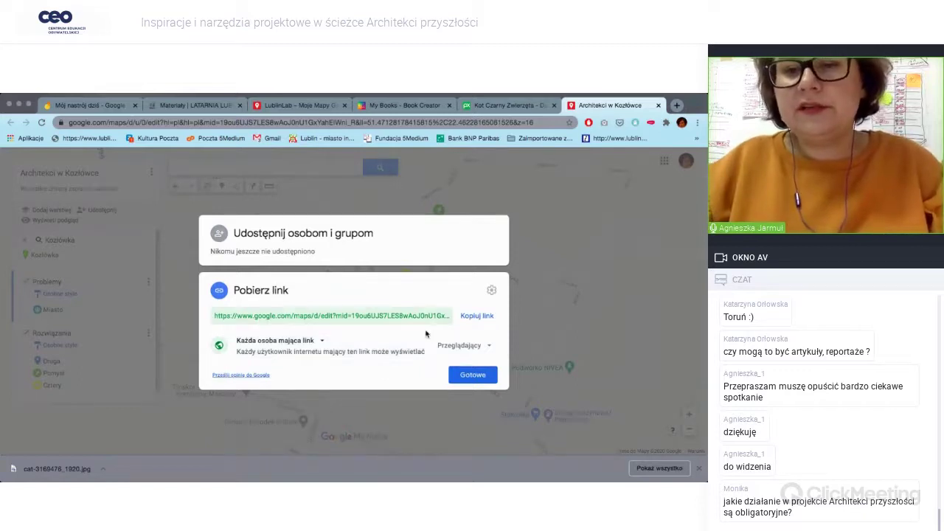
{"action": "left_click", "coordinate": [483, 347]}
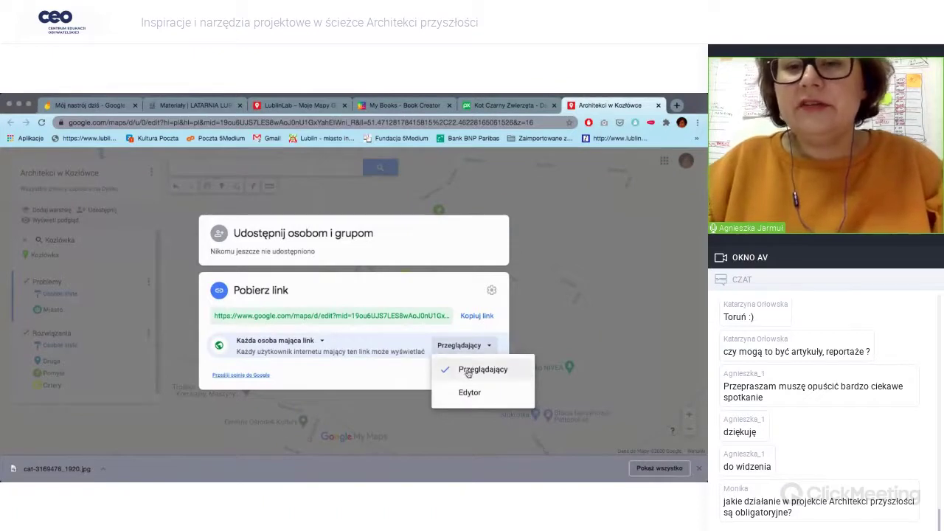
{"action": "left_click", "coordinate": [467, 367]}
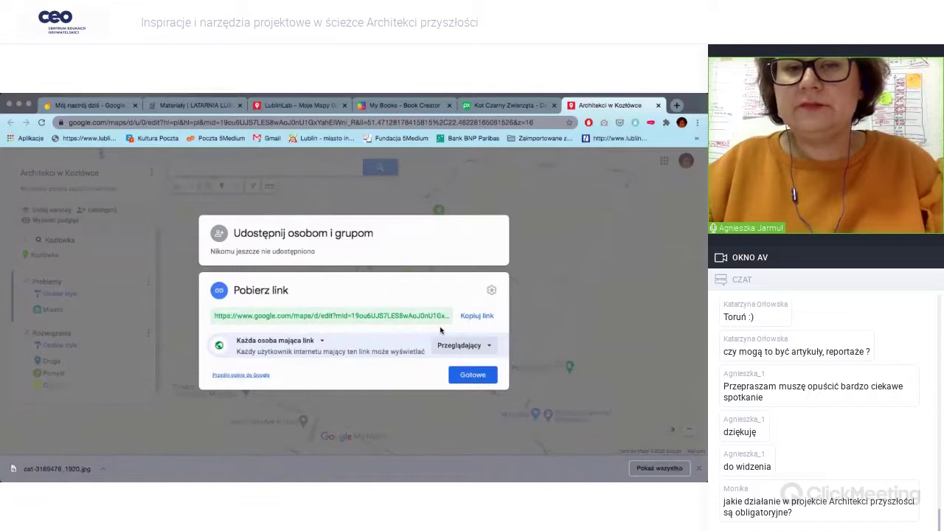
{"action": "left_click", "coordinate": [473, 375]}
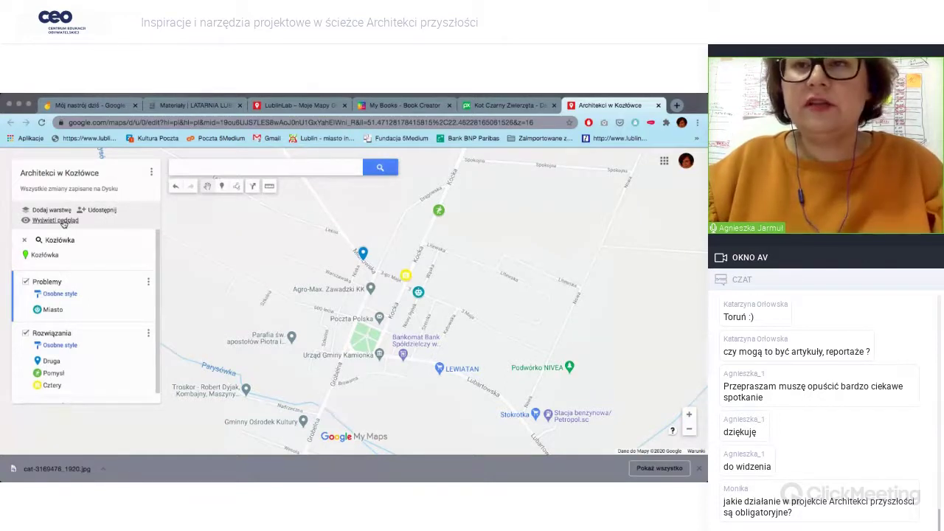
Preview the map in its view-only shared form and look over the markers of both layers
{"action": "left_click", "coordinate": [56, 220]}
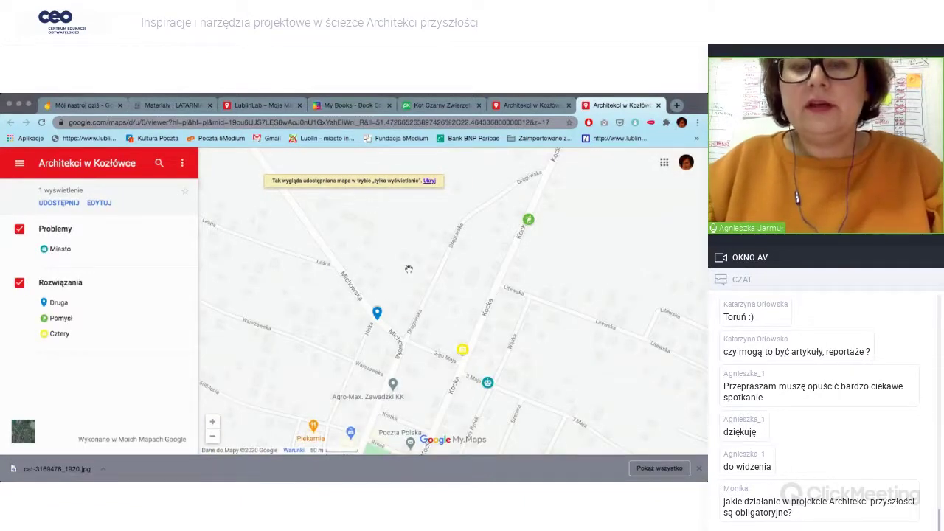
{"action": "left_click_drag", "start_coordinate": [406, 280], "coordinate": [407, 267]}
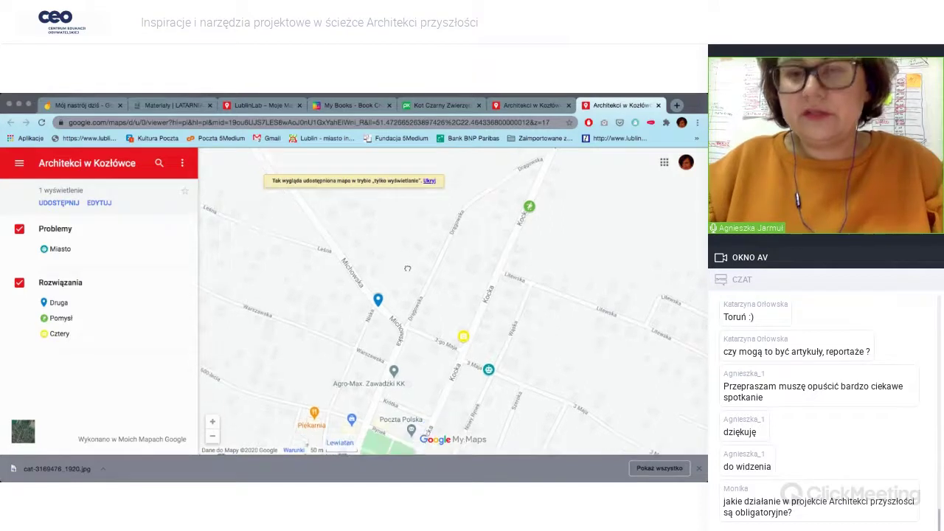
{"action": "left_click_drag", "start_coordinate": [389, 300], "coordinate": [375, 257]}
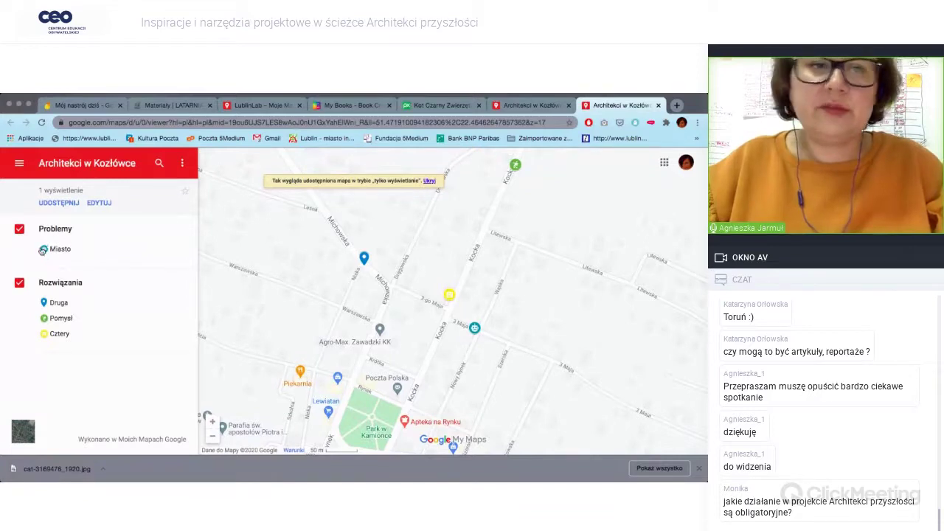
Hide and show again the Problemy layer and the Rozwiązania layer in the shared map preview
{"action": "left_click", "coordinate": [20, 231]}
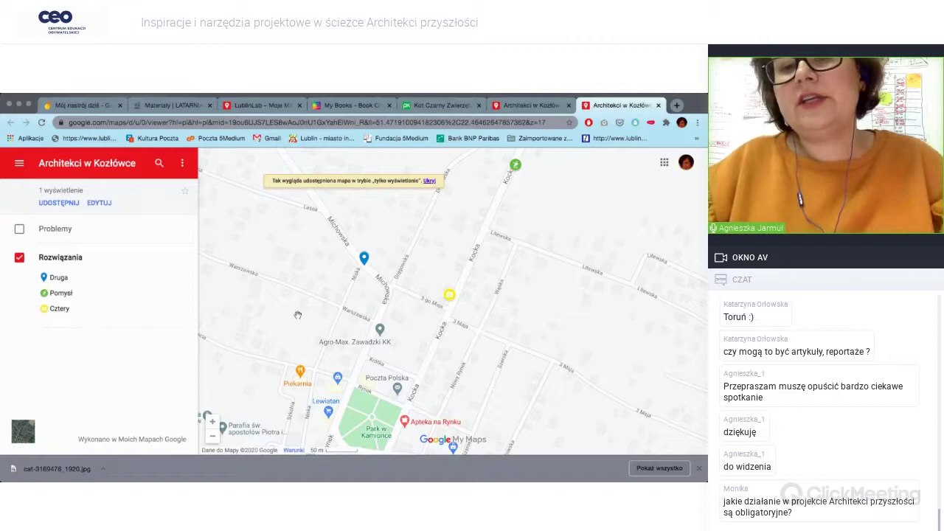
{"action": "left_click", "coordinate": [19, 229]}
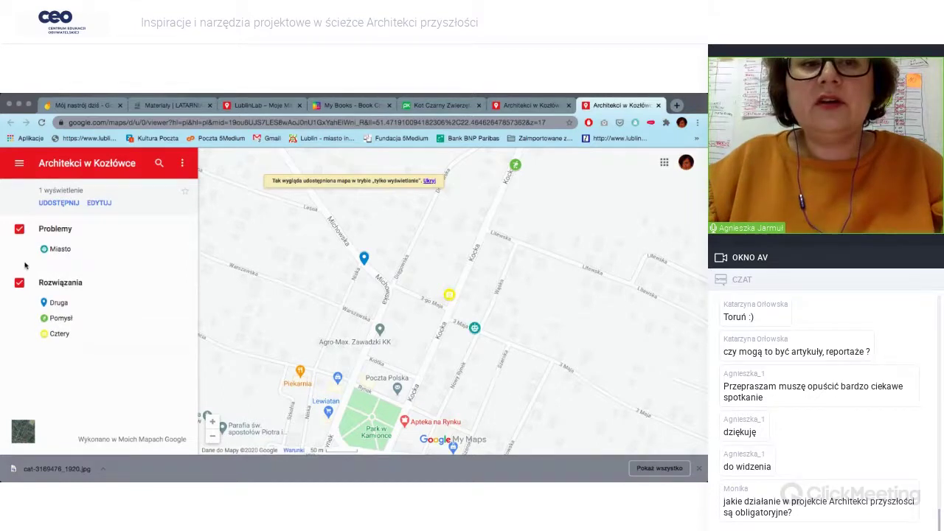
{"action": "left_click", "coordinate": [19, 283]}
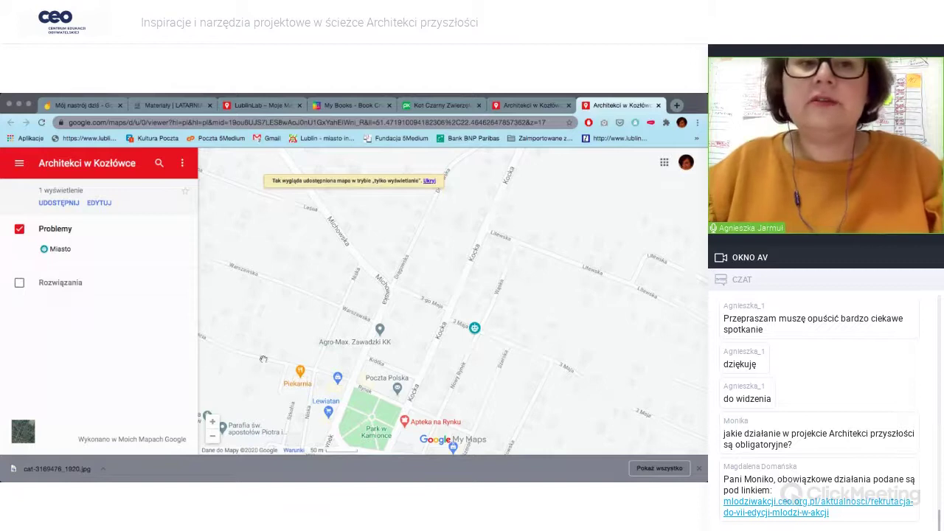
{"action": "left_click", "coordinate": [19, 283]}
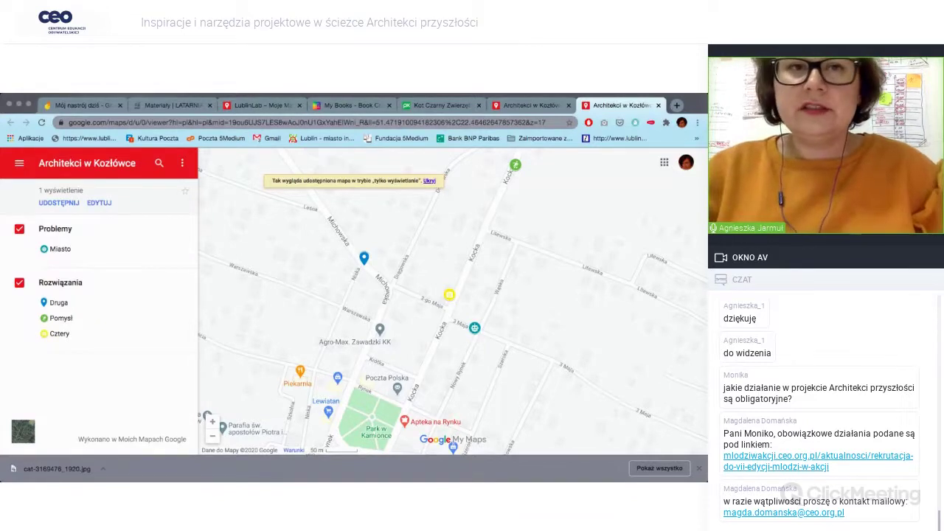
Look over the Sławin district problem map on the LublinLab materials page, and return to the Architekci w Kozłówce map preview
{"action": "left_click", "coordinate": [170, 105]}
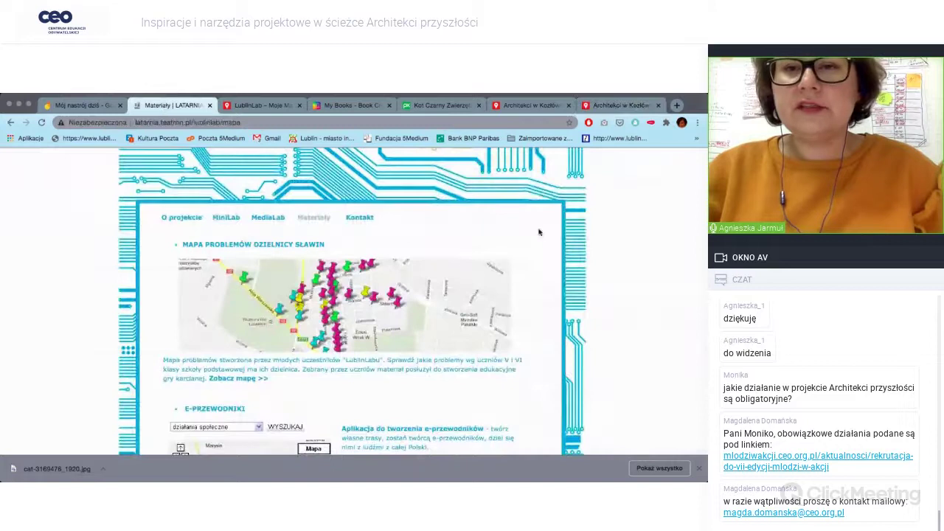
{"action": "scroll", "coordinate": [634, 277], "scroll_direction": "up", "scroll_amount": 3}
{"action": "scroll", "coordinate": [634, 278], "scroll_direction": "down", "scroll_amount": 3}
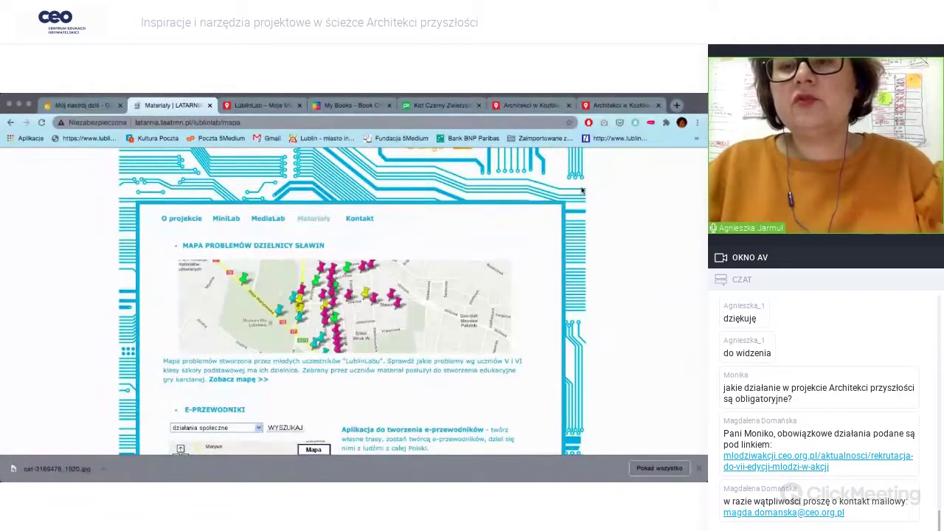
{"action": "left_click", "coordinate": [610, 108]}
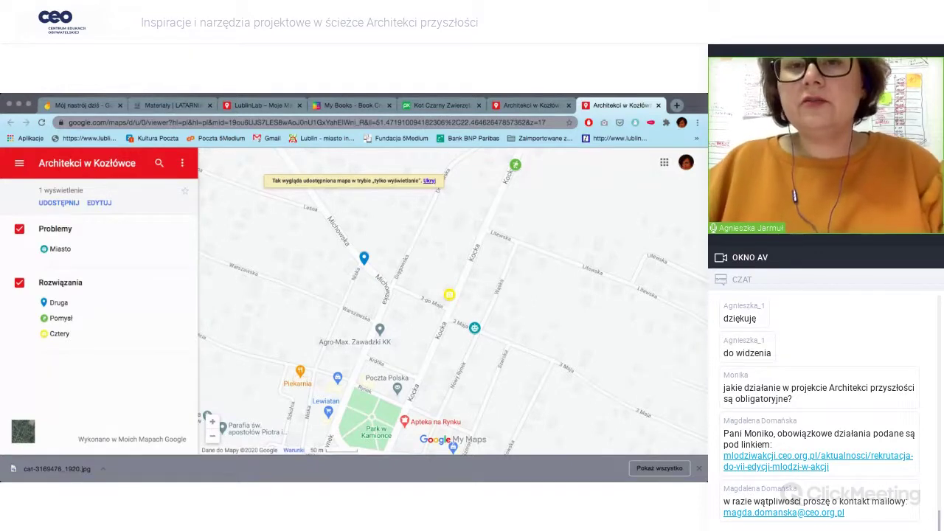
Open the sharing settings of the LublinLab map and examine its link-sharing options and share link
{"action": "left_click", "coordinate": [266, 107]}
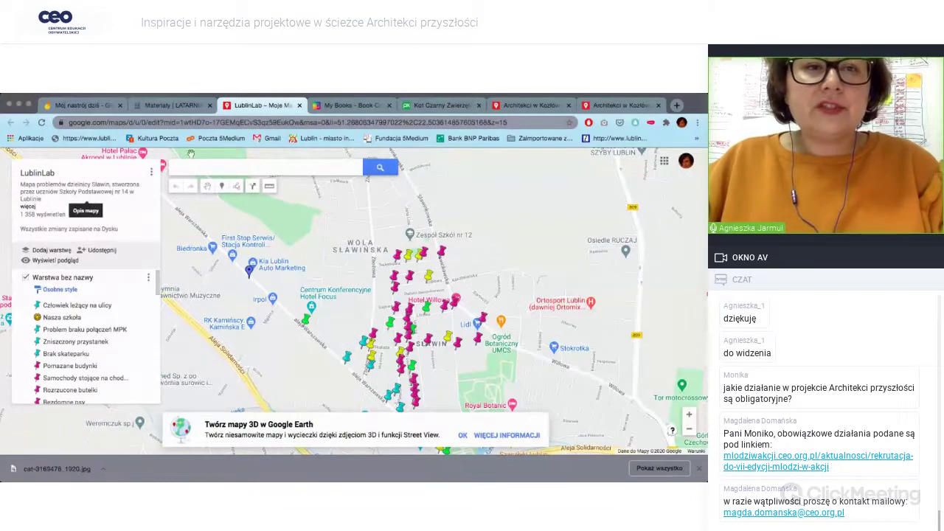
{"action": "left_click", "coordinate": [102, 249]}
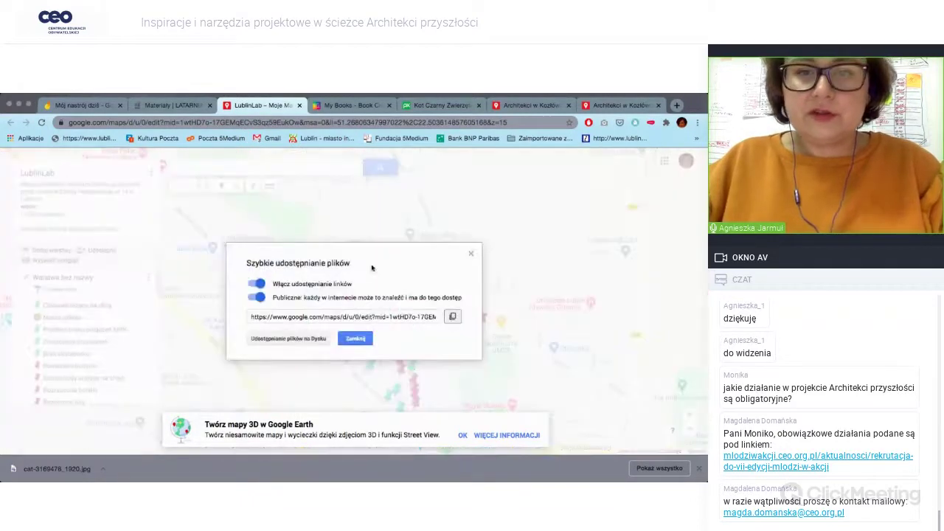
{"action": "left_click", "coordinate": [295, 318]}
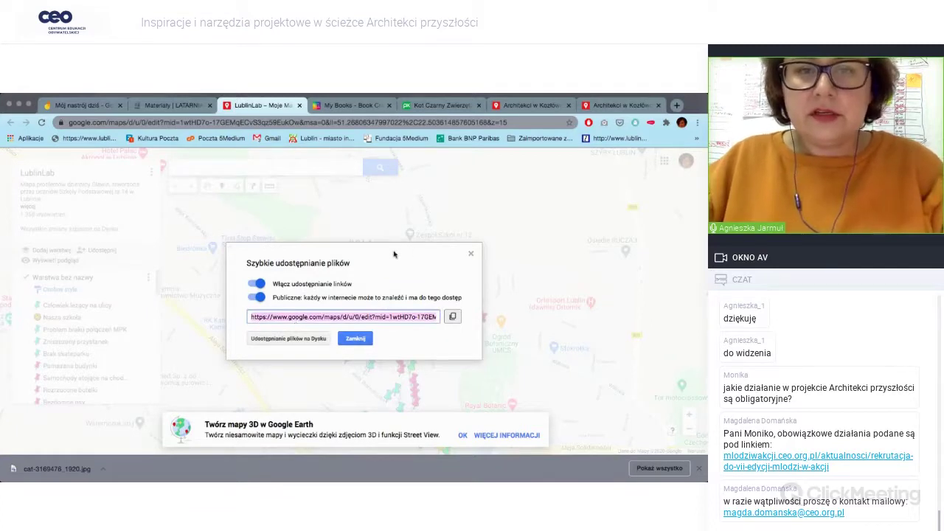
{"action": "left_click", "coordinate": [533, 211]}
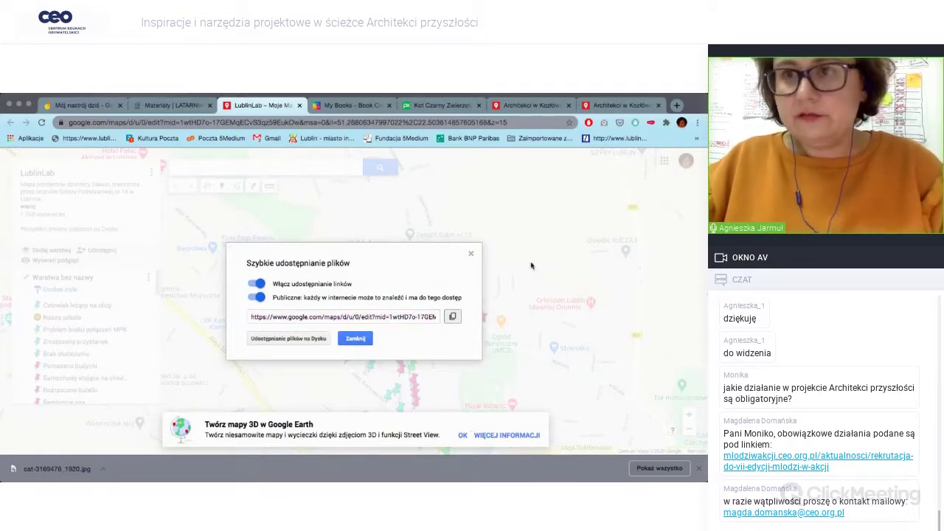